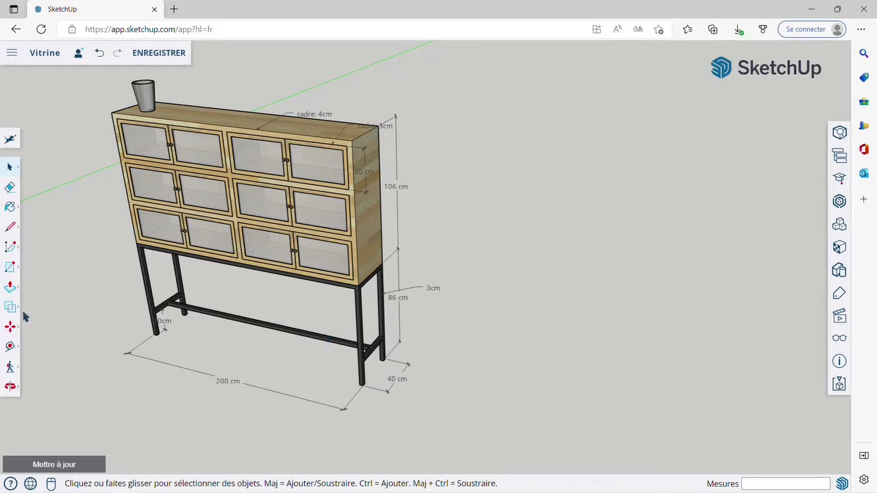
- Draw a 200 by 40 cm rectangle flat on the ground beside the finished cabinet
{"action": "left_click", "coordinate": [11, 269]}
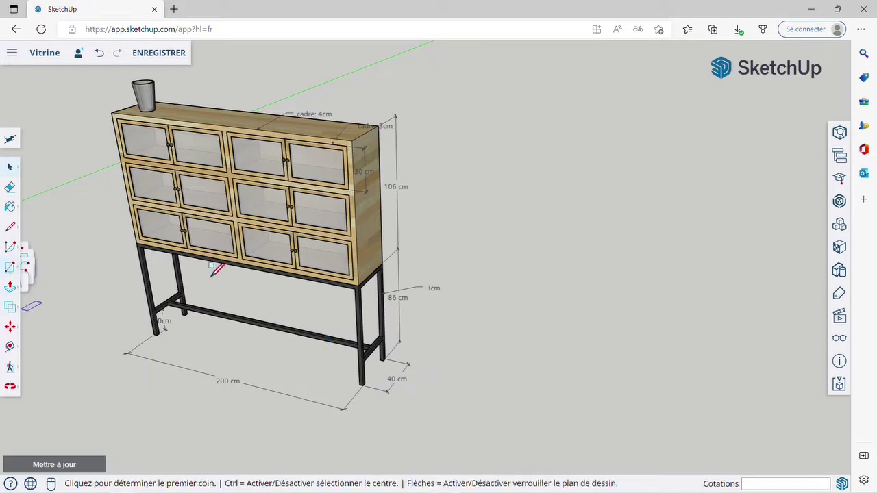
{"action": "left_click", "coordinate": [489, 380]}
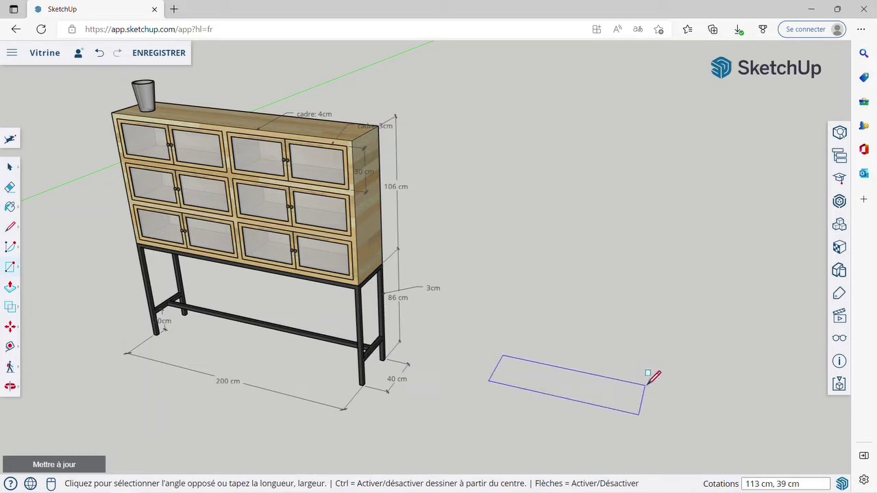
{"action": "type", "text": "200,40"}
{"action": "key", "text": "Return"}
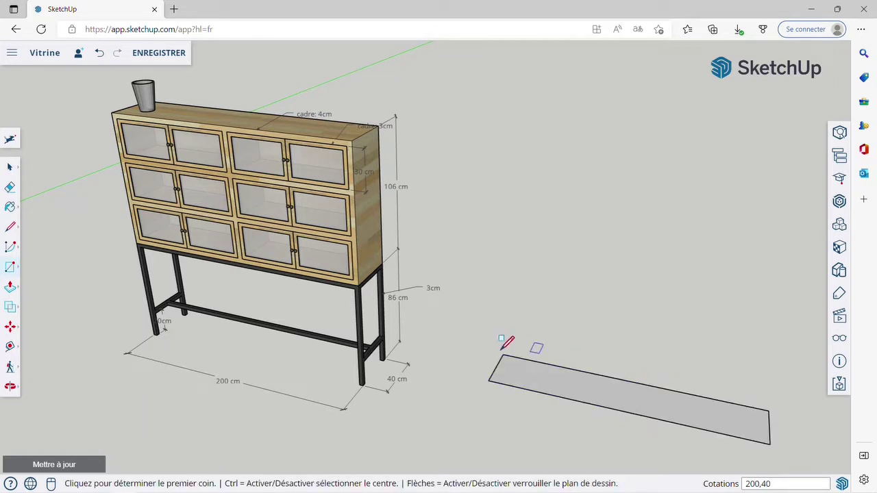
- Offset the rectangle's outline 3 cm inward
{"action": "left_click", "coordinate": [10, 288]}
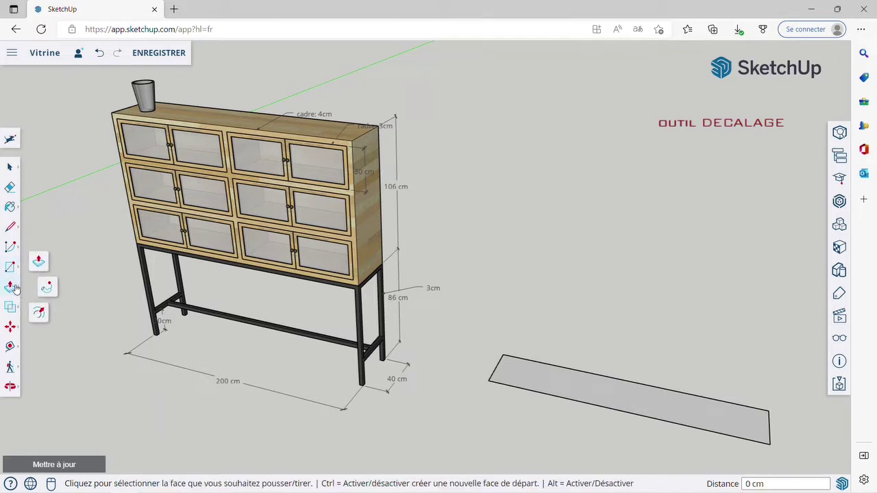
{"action": "left_click", "coordinate": [38, 312]}
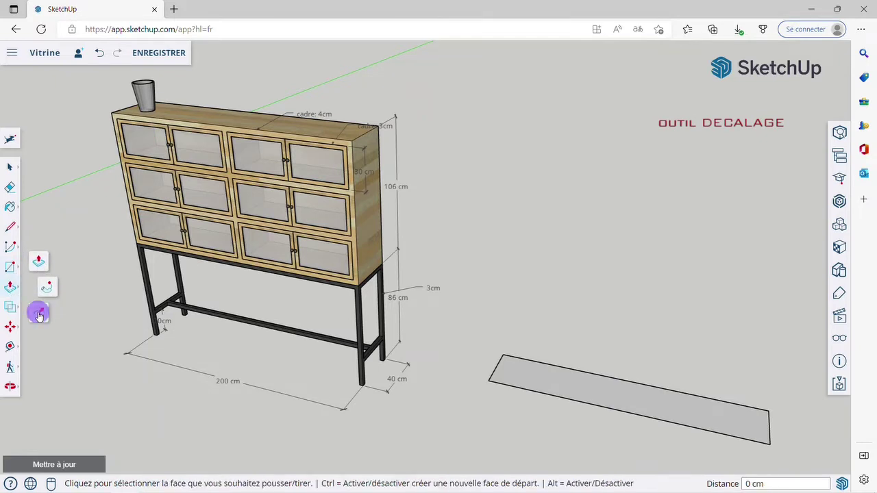
{"action": "left_click", "coordinate": [526, 366]}
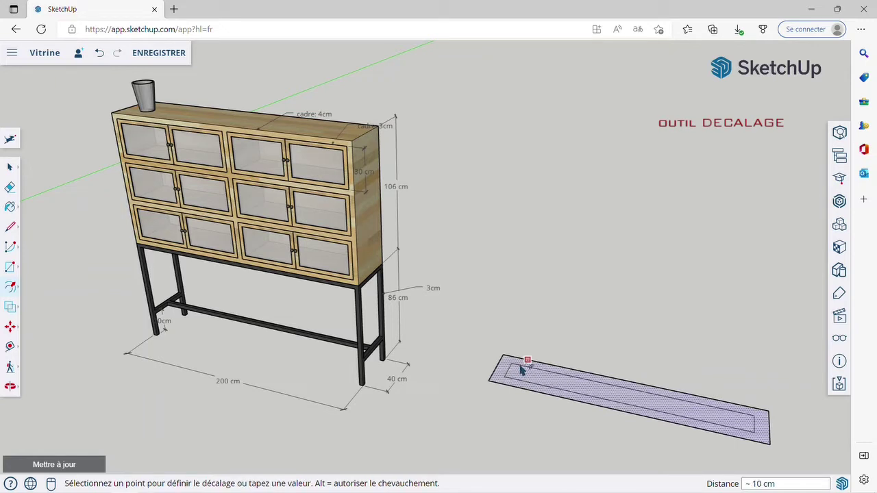
{"action": "type", "text": "2"}
{"action": "key", "text": "Return"}
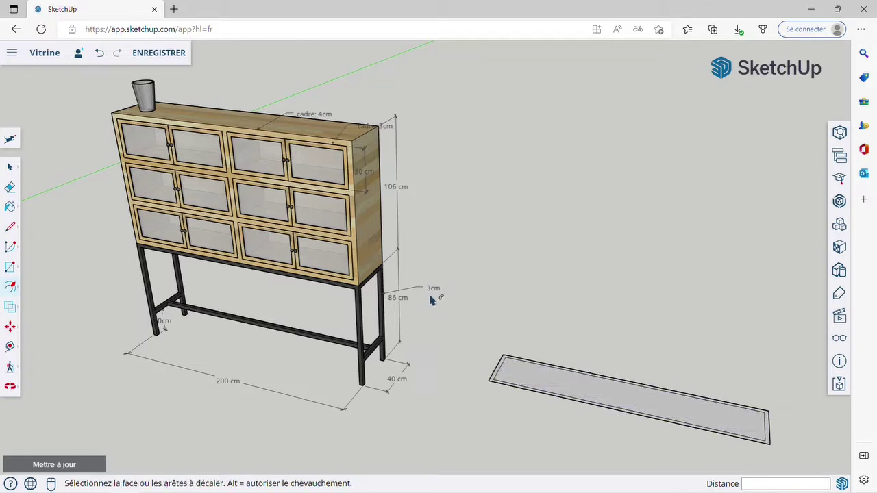
- Draw a 3 cm square in each of the two corners at the rectangle's short end nearest the cabinet, between the outer and offset outlines
{"action": "left_click", "coordinate": [10, 267]}
{"action": "scroll", "coordinate": [515, 383], "scroll_direction": "up", "scroll_amount": 4}
{"action": "middle_click_drag", "start_coordinate": [507, 384], "coordinate": [501, 313]}
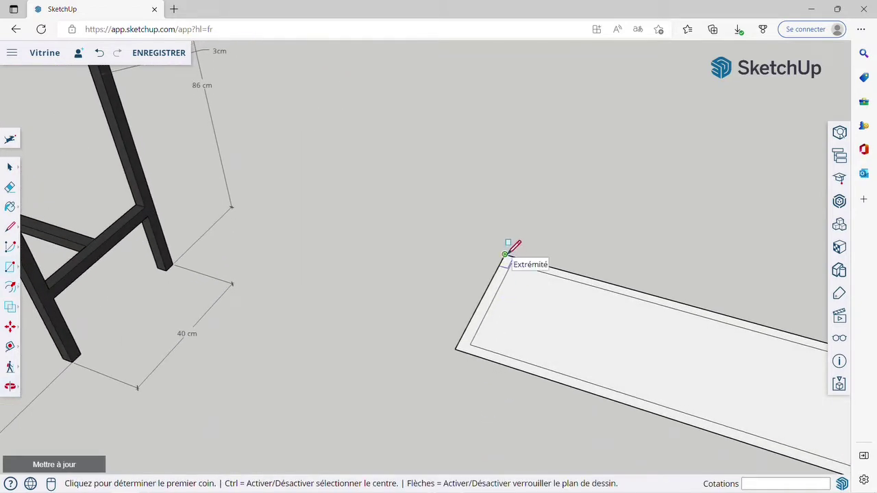
{"action": "left_click", "coordinate": [505, 255]}
{"action": "left_click", "coordinate": [511, 263]}
{"action": "left_click", "coordinate": [457, 350]}
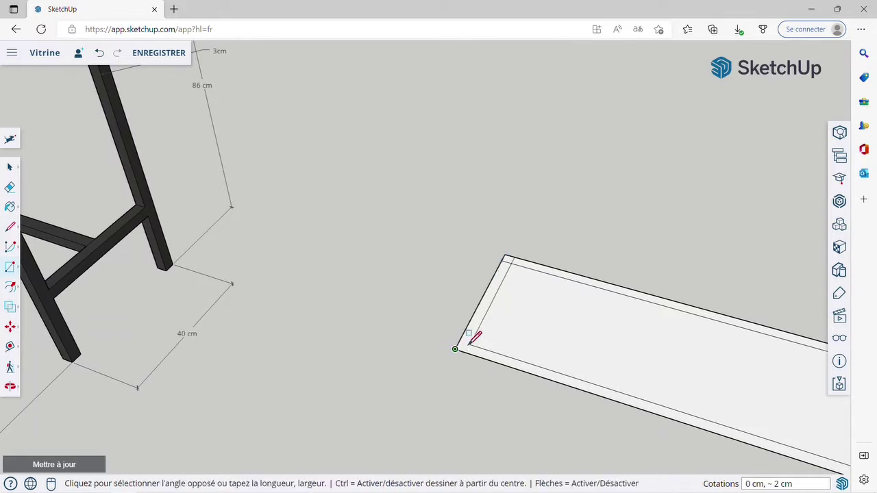
{"action": "left_click", "coordinate": [465, 344]}
{"action": "scroll", "coordinate": [241, 299], "scroll_direction": "down", "scroll_amount": 5}
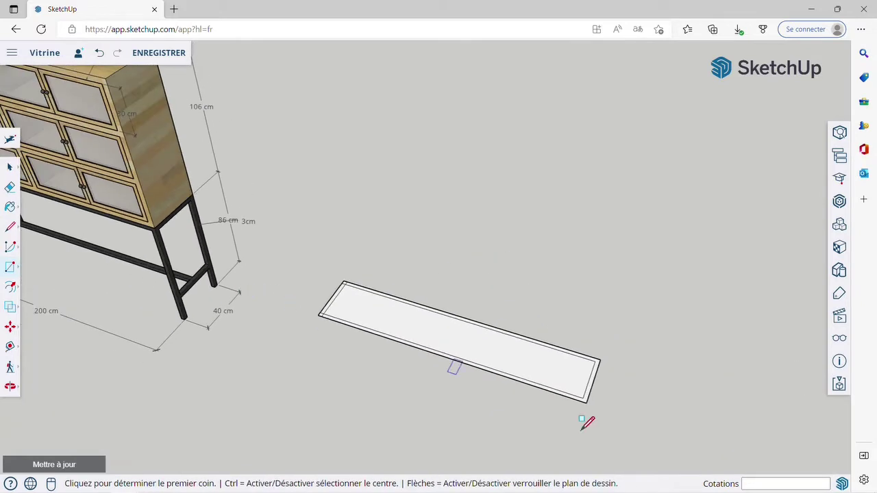
- Draw a 3 cm square in each of the two corners at the rectangle's short end farthest from the cabinet
{"action": "scroll", "coordinate": [618, 433], "scroll_direction": "up", "scroll_amount": 4}
{"action": "scroll", "coordinate": [557, 375], "scroll_direction": "up", "scroll_amount": 2}
{"action": "left_click", "coordinate": [548, 360]}
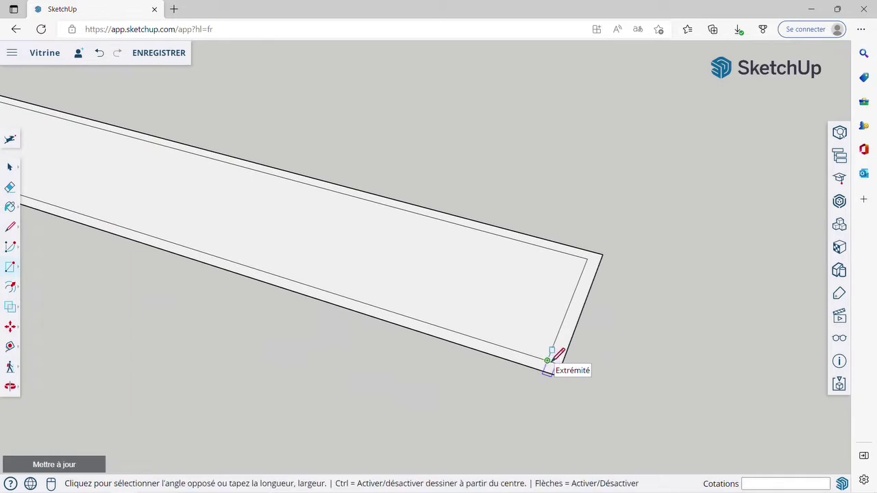
{"action": "left_click", "coordinate": [557, 374]}
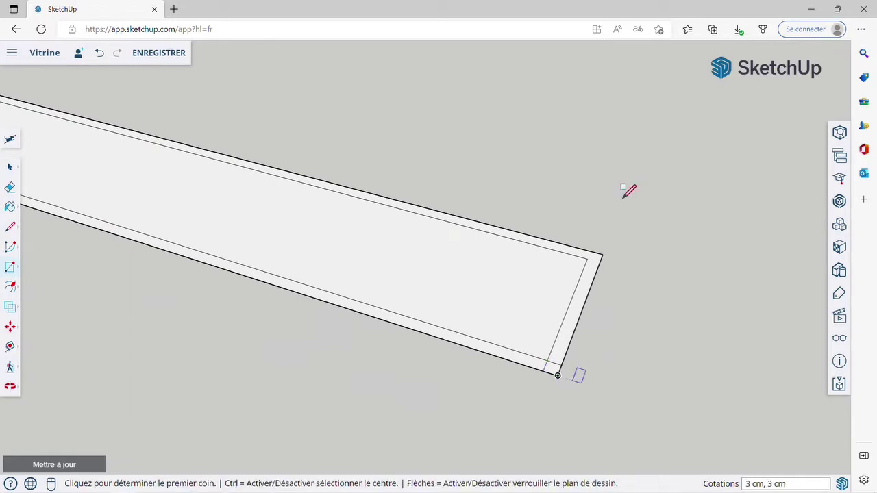
{"action": "left_click", "coordinate": [588, 258]}
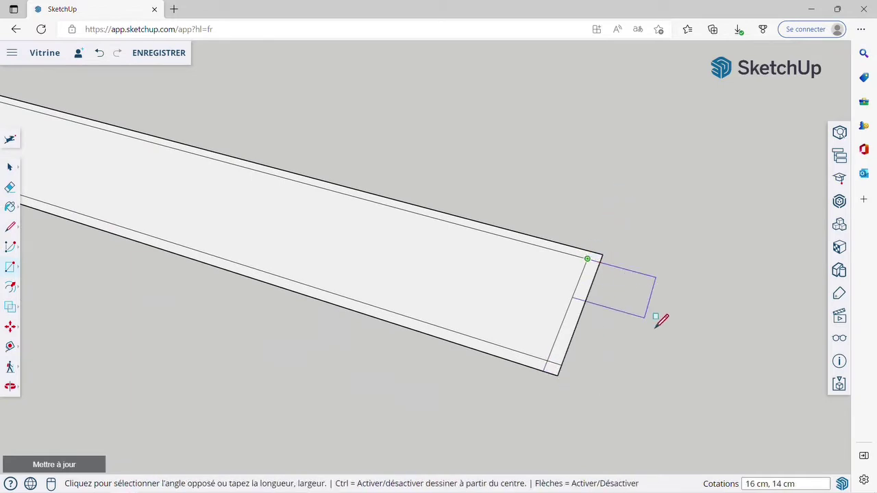
{"action": "scroll", "coordinate": [661, 319], "scroll_direction": "down", "scroll_amount": 1}
{"action": "left_click", "coordinate": [607, 259]}
{"action": "scroll", "coordinate": [603, 233], "scroll_direction": "down", "scroll_amount": 2}
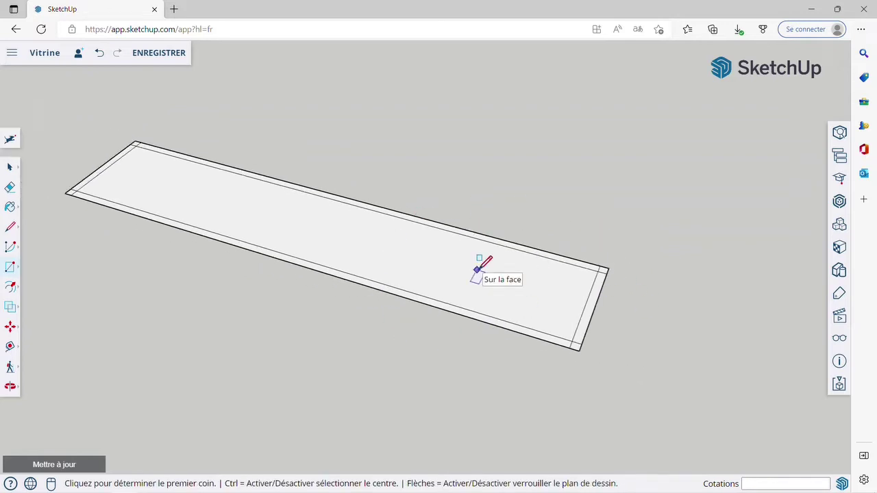
- Delete the rectangle's central face together with its long border strips and edges, keeping the corner squares
{"action": "key", "text": "space"}
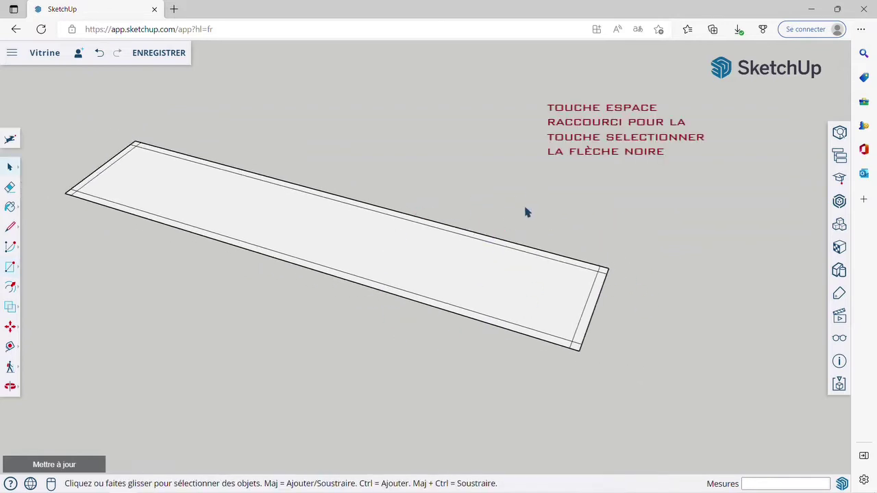
{"action": "left_click_drag", "start_coordinate": [525, 182], "coordinate": [377, 317]}
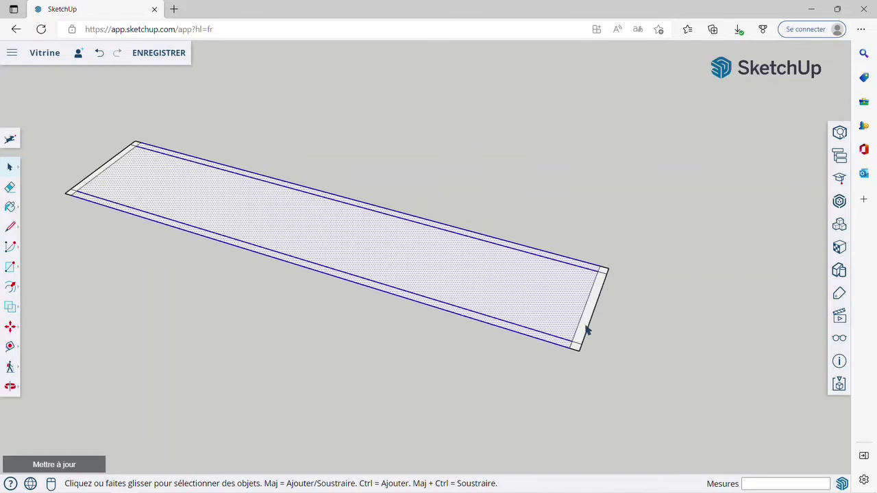
{"action": "left_click_drag", "start_coordinate": [489, 186], "coordinate": [331, 335]}
{"action": "right_click", "coordinate": [510, 265]}
{"action": "left_click", "coordinate": [536, 214]}
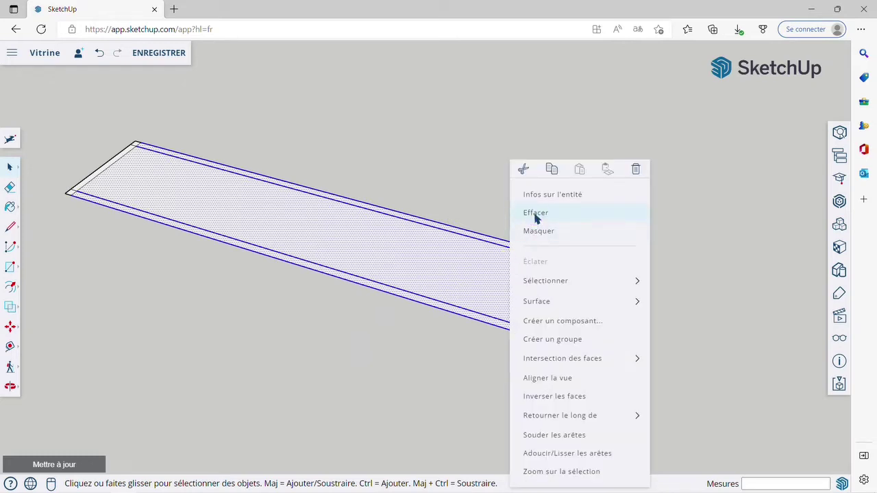
- Delete the remaining border strips between the corner squares at both short ends
{"action": "left_click_drag", "start_coordinate": [614, 315], "coordinate": [555, 287]}
{"action": "key", "text": "Delete"}
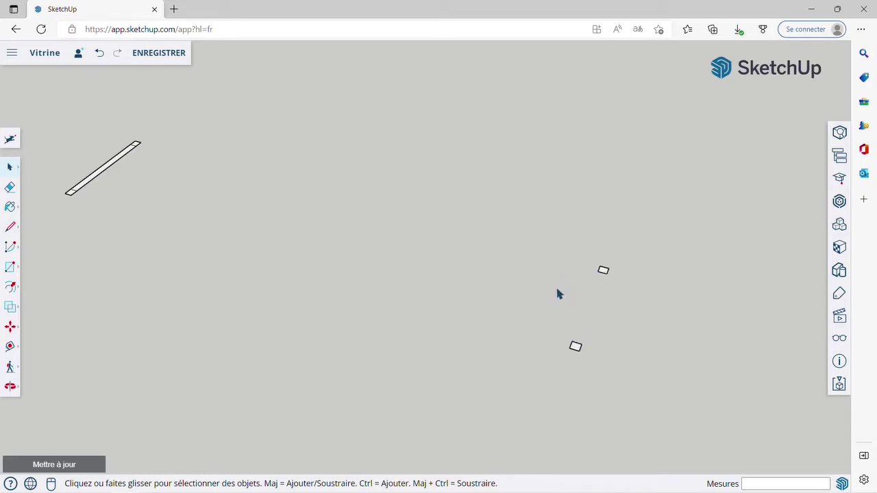
{"action": "mouse_move", "coordinate": [114, 176]}
{"action": "left_mouse_down"}
{"action": "mouse_move", "coordinate": [89, 150]}
{"action": "mouse_move", "coordinate": [99, 167]}
{"action": "left_mouse_up"}
{"action": "scroll", "coordinate": [568, 296], "scroll_direction": "down", "scroll_amount": 3}
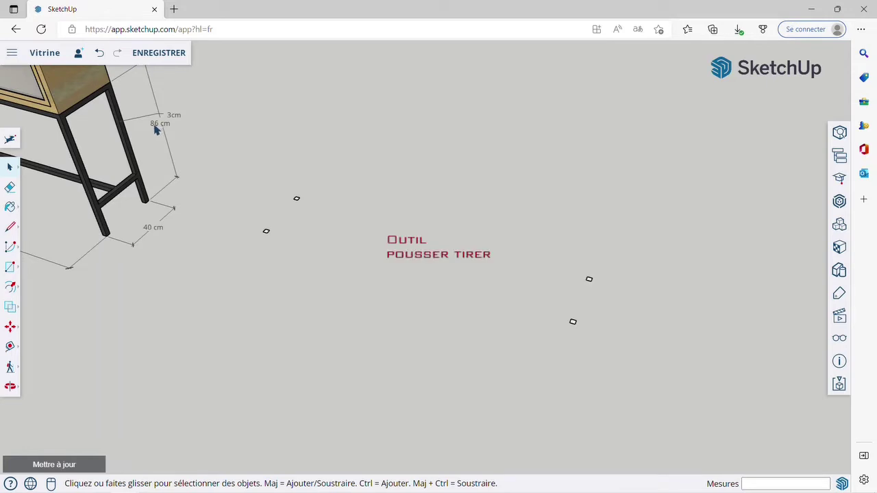
- Extrude the two corner squares nearest the cabinet upward 86 cm with Push/Pull to form legs
{"action": "left_click", "coordinate": [12, 286]}
{"action": "left_click", "coordinate": [40, 261]}
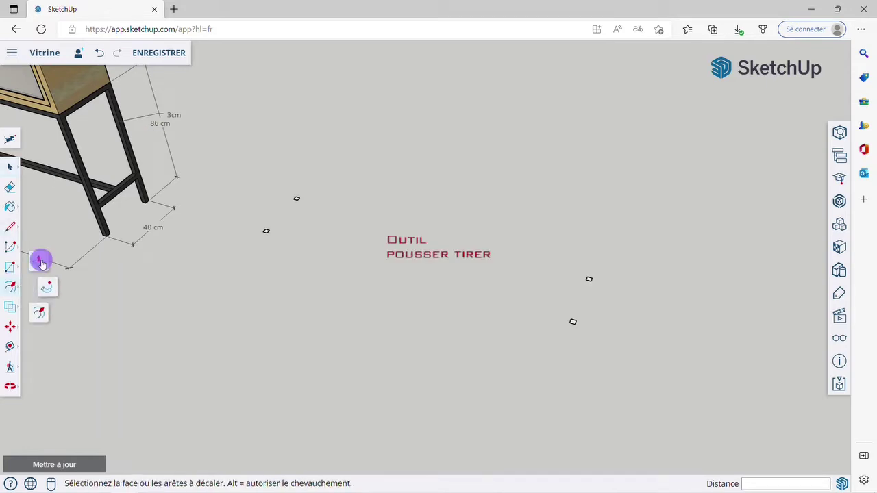
{"action": "scroll", "coordinate": [266, 218], "scroll_direction": "up", "scroll_amount": 3}
{"action": "scroll", "coordinate": [319, 186], "scroll_direction": "up", "scroll_amount": 4}
{"action": "left_click", "coordinate": [319, 184]}
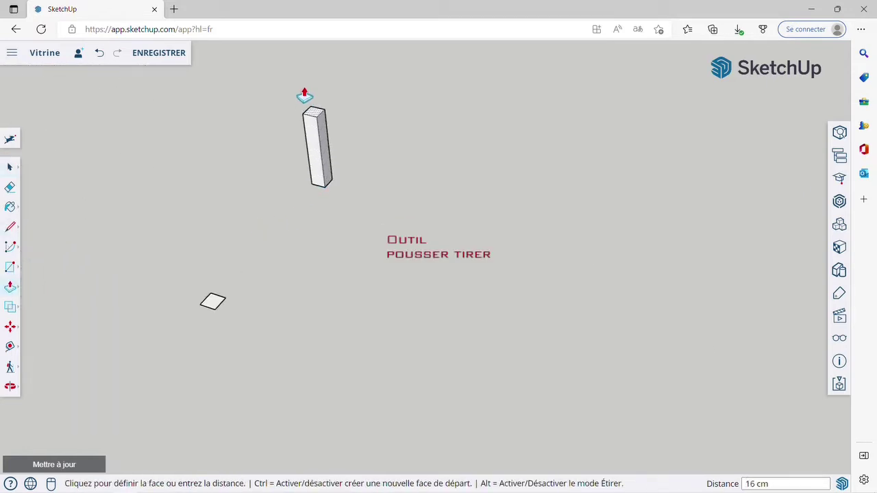
{"action": "type", "text": "86"}
{"action": "key", "text": "Return"}
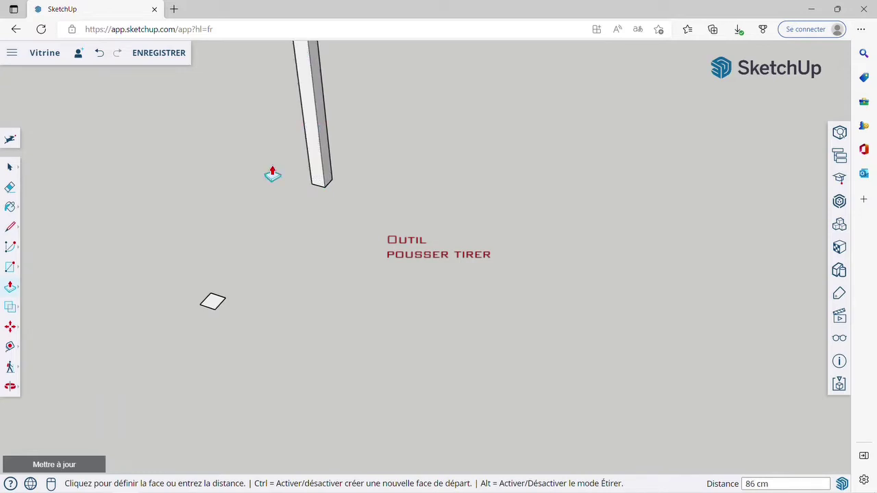
{"action": "left_click", "coordinate": [214, 299]}
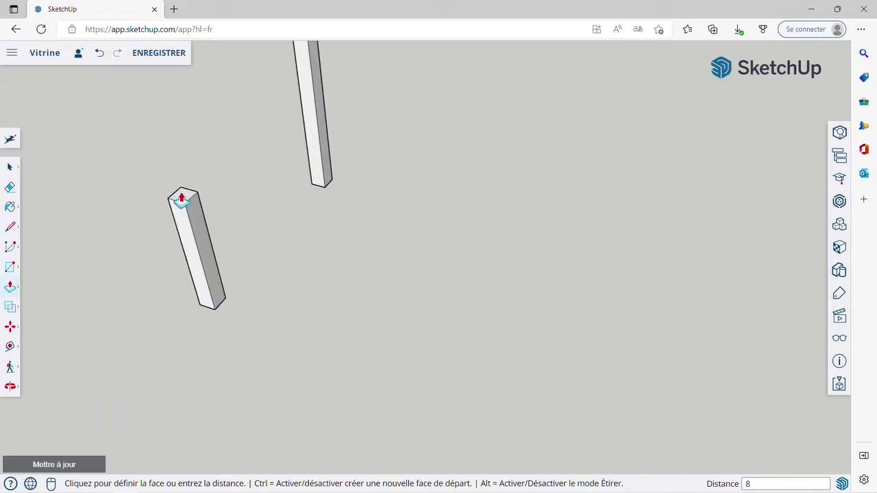
{"action": "key", "text": "Return"}
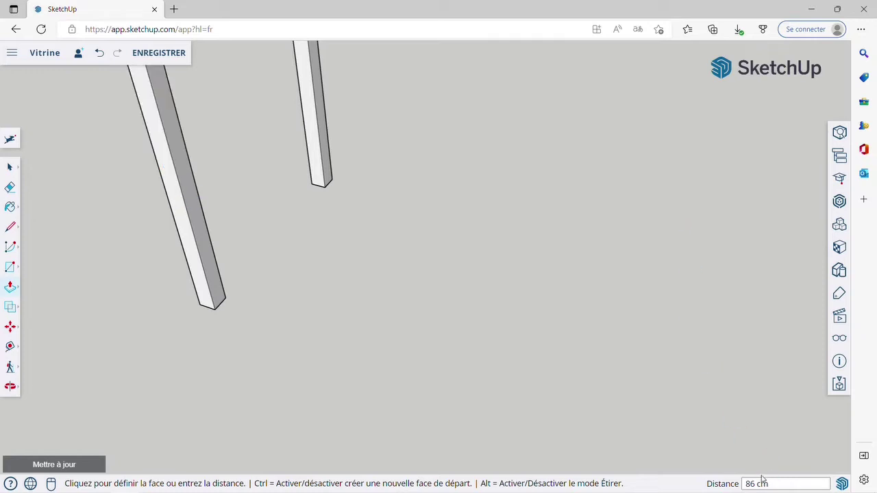
- Repeat the 86 cm Push/Pull extrusion on the two corner squares farthest from the cabinet
{"action": "scroll", "coordinate": [480, 315], "scroll_direction": "down", "scroll_amount": 6}
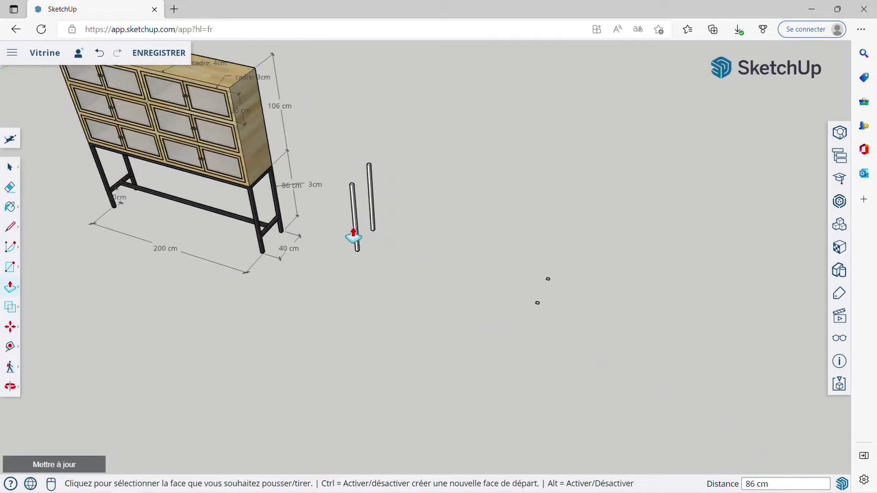
{"action": "scroll", "coordinate": [555, 287], "scroll_direction": "up", "scroll_amount": 8}
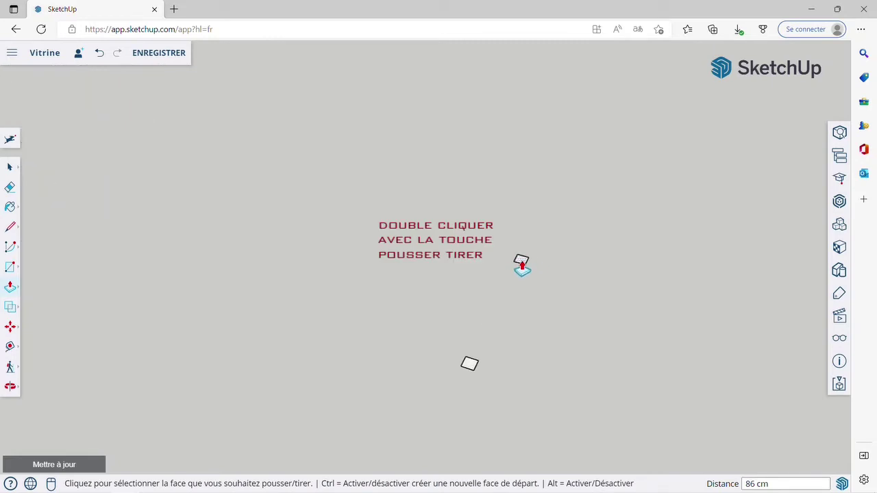
{"action": "double_click", "coordinate": [521, 266]}
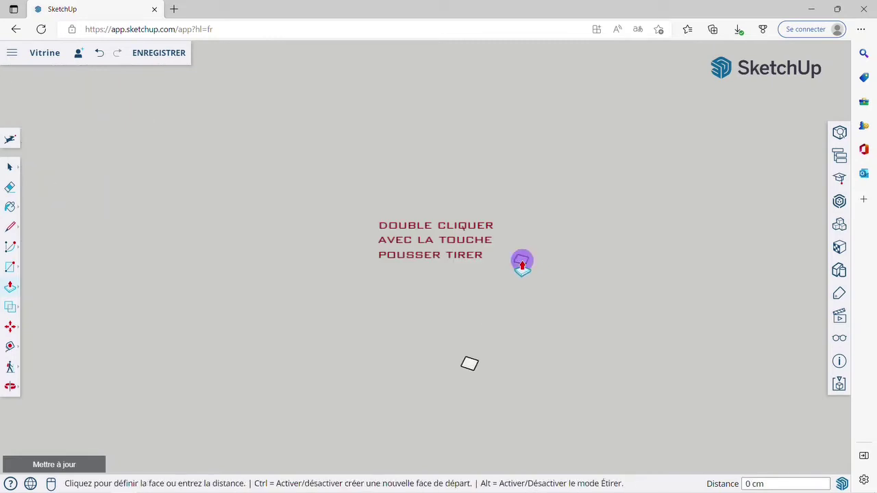
{"action": "scroll", "coordinate": [510, 282], "scroll_direction": "down", "scroll_amount": 2}
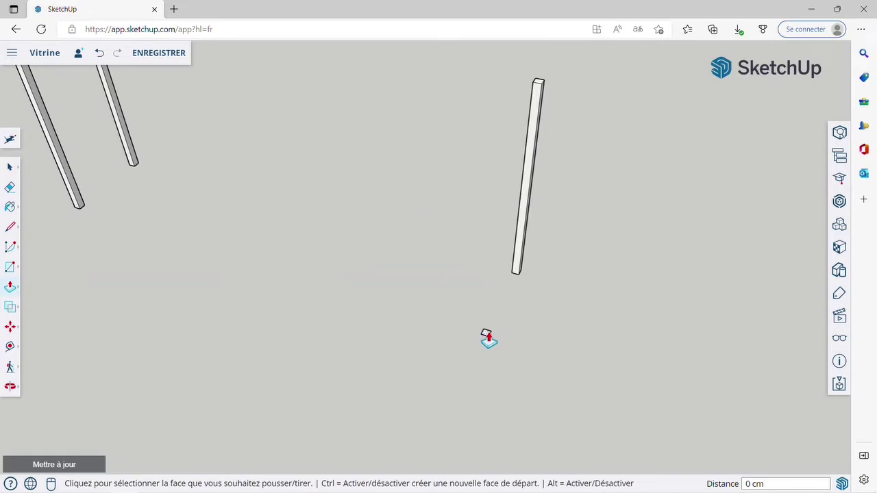
{"action": "double_click", "coordinate": [487, 338]}
{"action": "scroll", "coordinate": [548, 358], "scroll_direction": "down", "scroll_amount": 5}
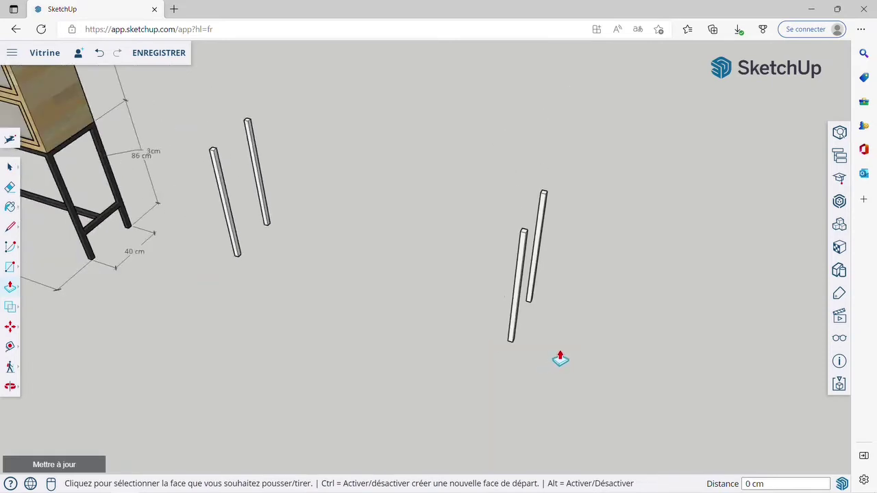
{"action": "key", "text": "space"}
- Examine the lower crossbars of the finished cabinet's base and the dimension giving their height above the ground
{"action": "scroll", "coordinate": [630, 350], "scroll_direction": "down", "scroll_amount": 3}
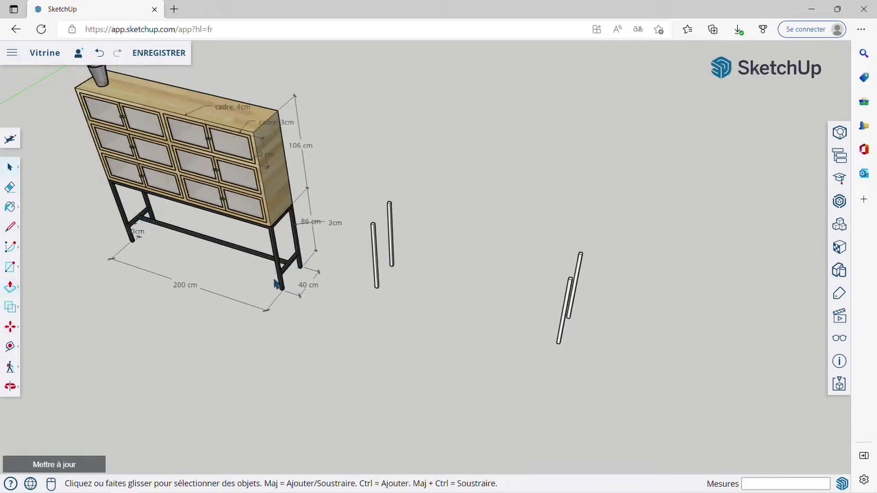
{"action": "scroll", "coordinate": [391, 261], "scroll_direction": "up", "scroll_amount": 3}
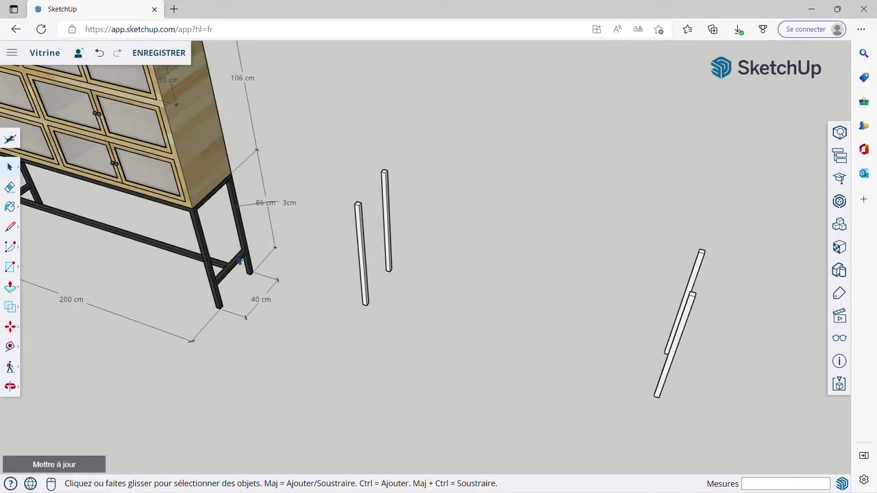
{"action": "scroll", "coordinate": [276, 277], "scroll_direction": "down", "scroll_amount": 2}
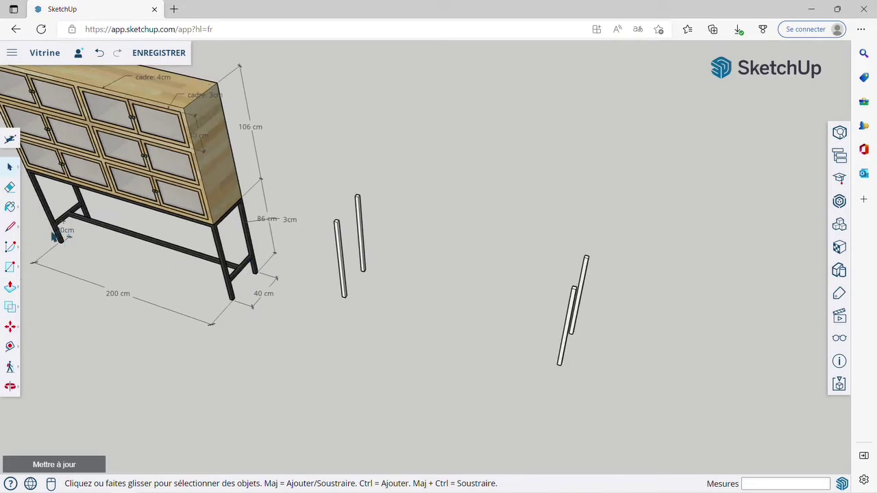
{"action": "scroll", "coordinate": [76, 228], "scroll_direction": "up", "scroll_amount": 4}
{"action": "scroll", "coordinate": [77, 232], "scroll_direction": "down", "scroll_amount": 3}
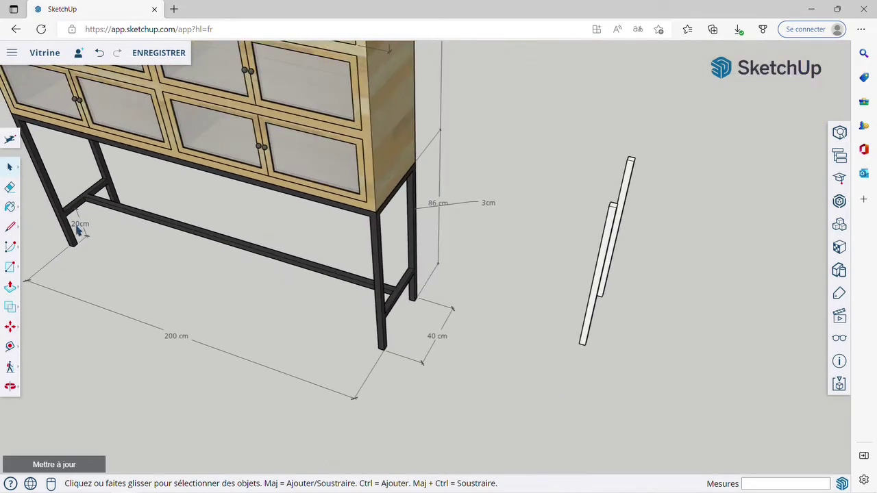
{"action": "scroll", "coordinate": [78, 232], "scroll_direction": "down", "scroll_amount": 2}
{"action": "scroll", "coordinate": [417, 288], "scroll_direction": "up", "scroll_amount": 2}
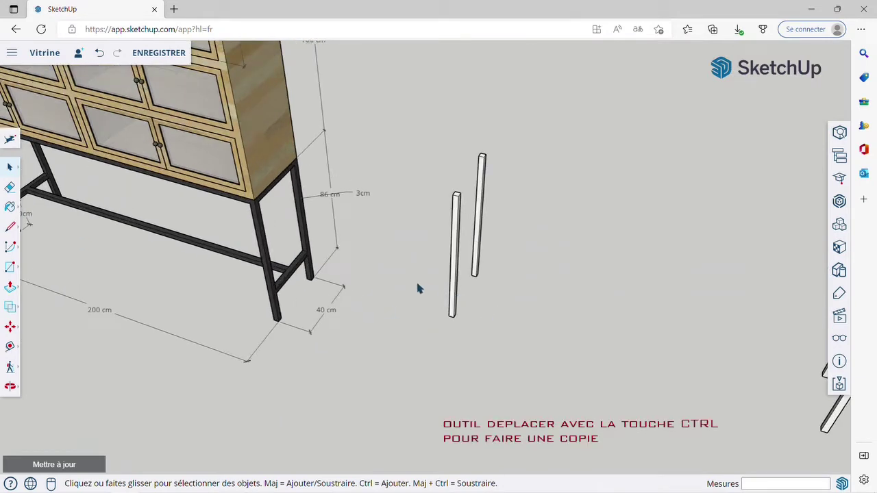
- Copy the bottom inner edge of the rear leg nearest the cabinet 20 cm up the leg with Move
{"action": "scroll", "coordinate": [448, 295], "scroll_direction": "down", "scroll_amount": 4}
{"action": "scroll", "coordinate": [458, 282], "scroll_direction": "up", "scroll_amount": 4}
{"action": "scroll", "coordinate": [454, 274], "scroll_direction": "up", "scroll_amount": 3}
{"action": "left_click", "coordinate": [455, 270]}
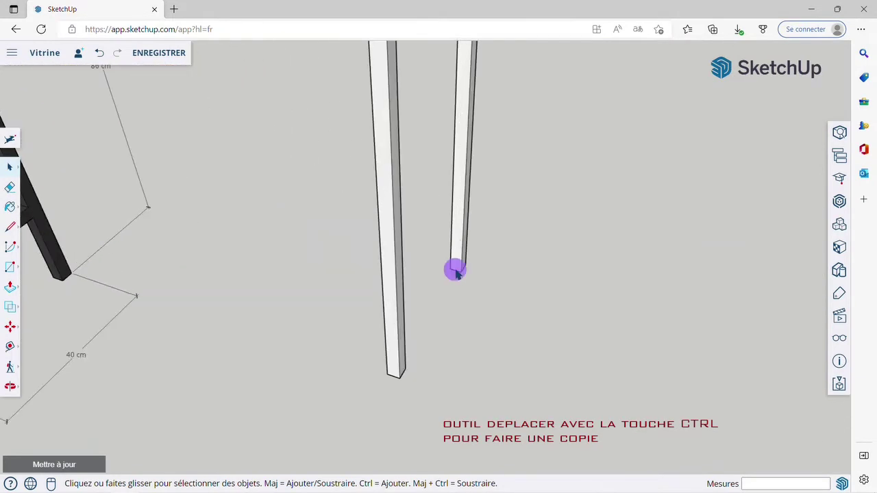
{"action": "left_click", "coordinate": [11, 327]}
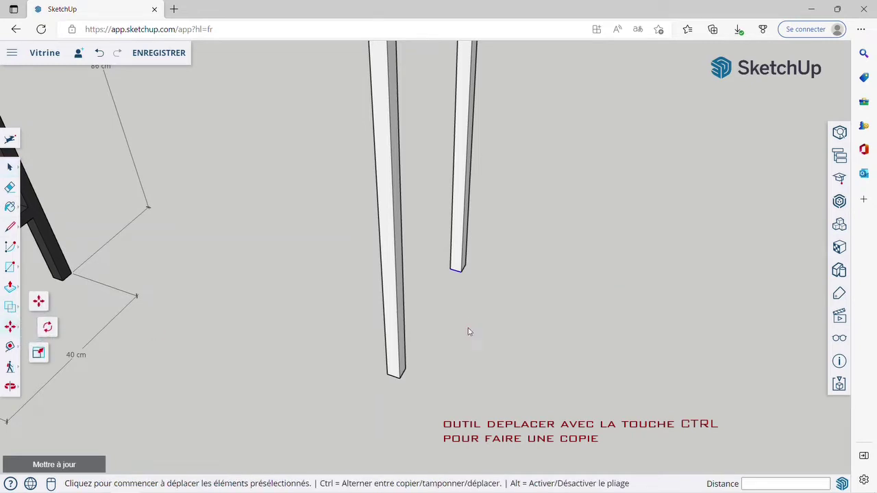
{"action": "key", "text": "ctrl"}
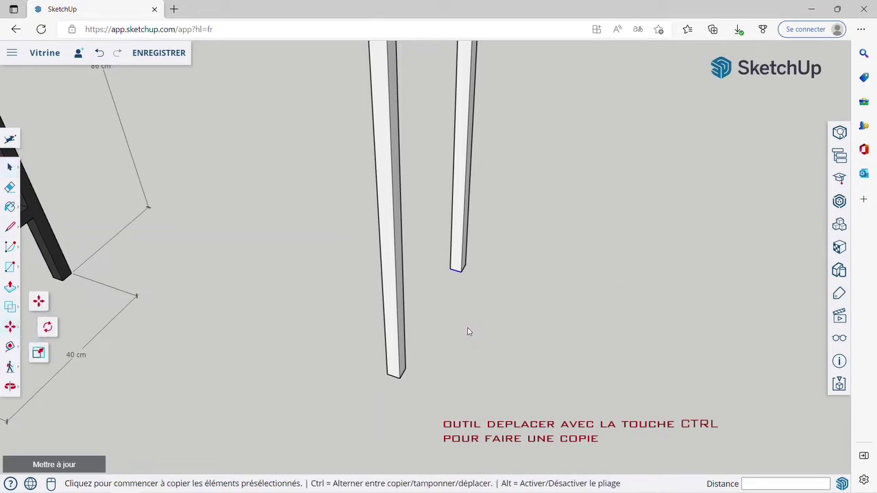
{"action": "left_click", "coordinate": [462, 271]}
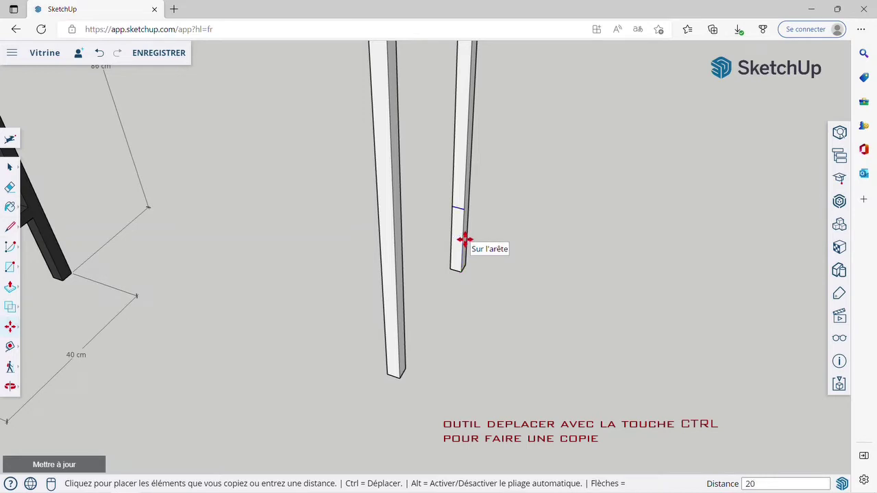
{"action": "left_click", "coordinate": [466, 209]}
- Copy the raised edge another 3 cm up the leg to outline the crossbar's end
{"action": "key", "text": "ctrl"}
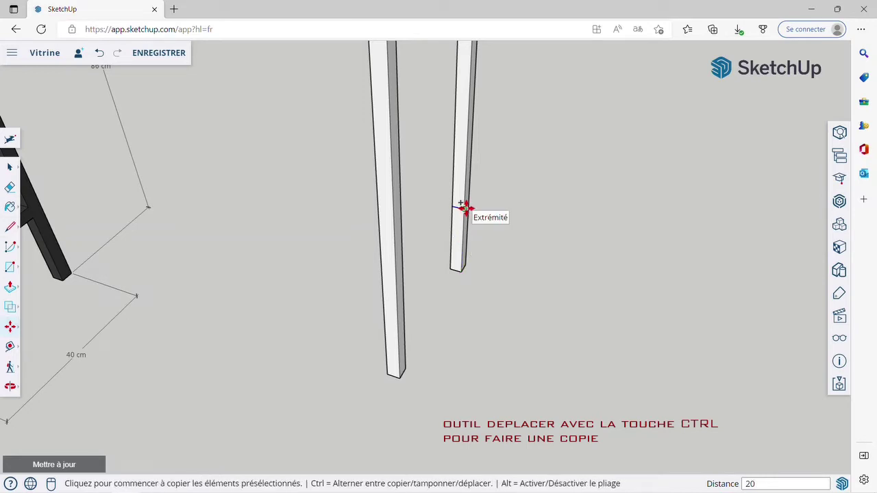
{"action": "left_click", "coordinate": [464, 207]}
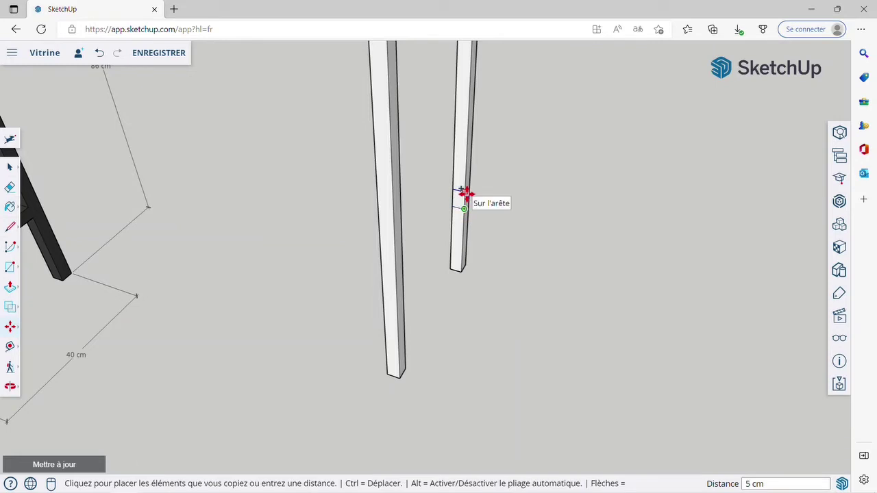
{"action": "type", "text": "3"}
{"action": "key", "text": "Return"}
- Extrude the outlined face 34 cm with Push/Pull to the facing leg, forming a crossbar
{"action": "left_click", "coordinate": [11, 287]}
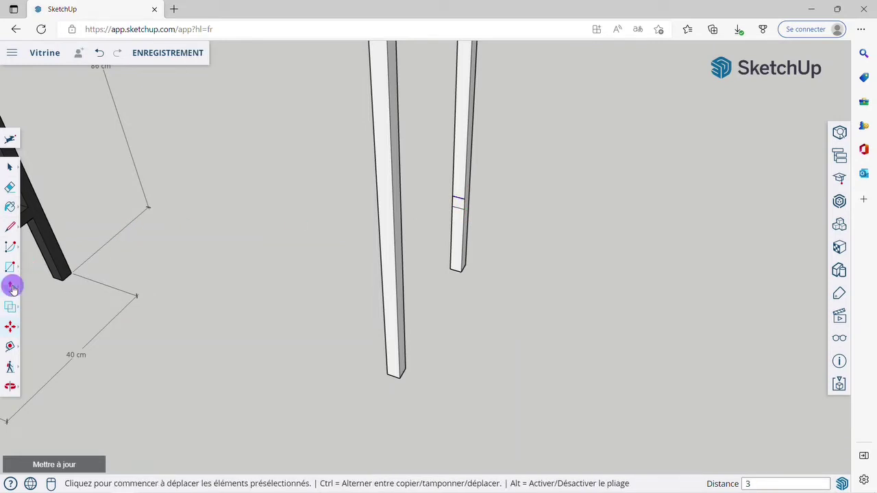
{"action": "left_click", "coordinate": [459, 208]}
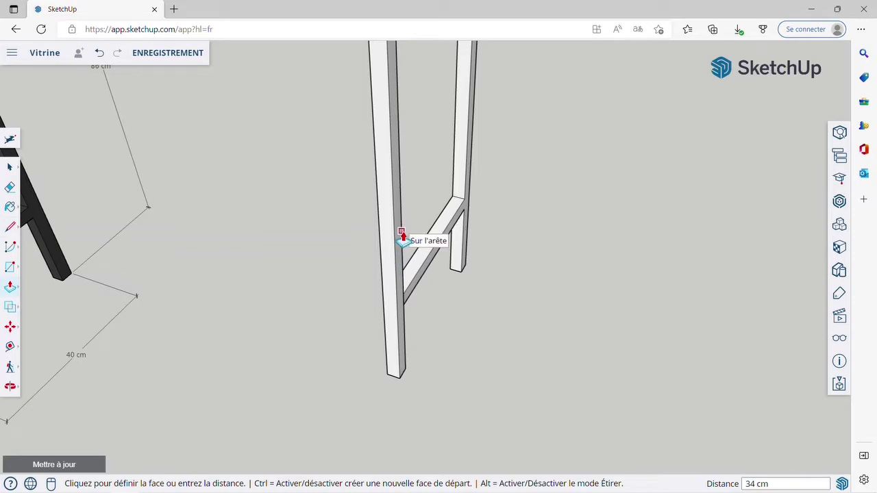
{"action": "left_click", "coordinate": [401, 233]}
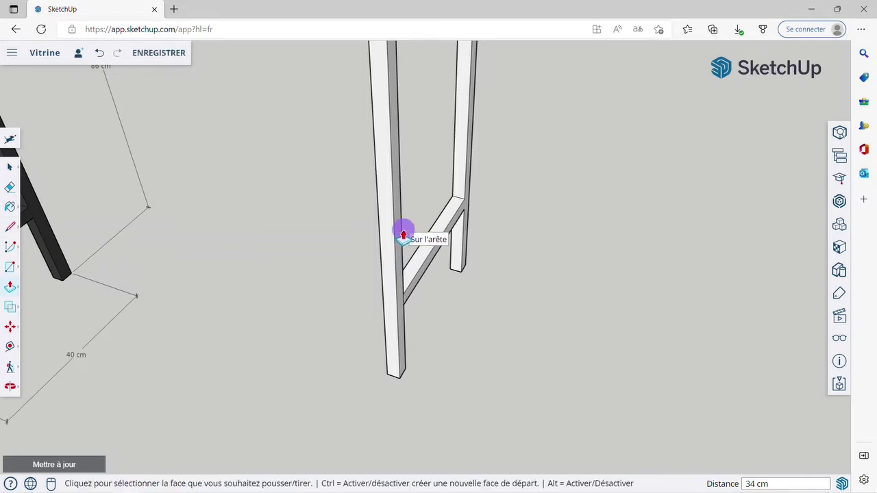
{"action": "key", "text": "space"}
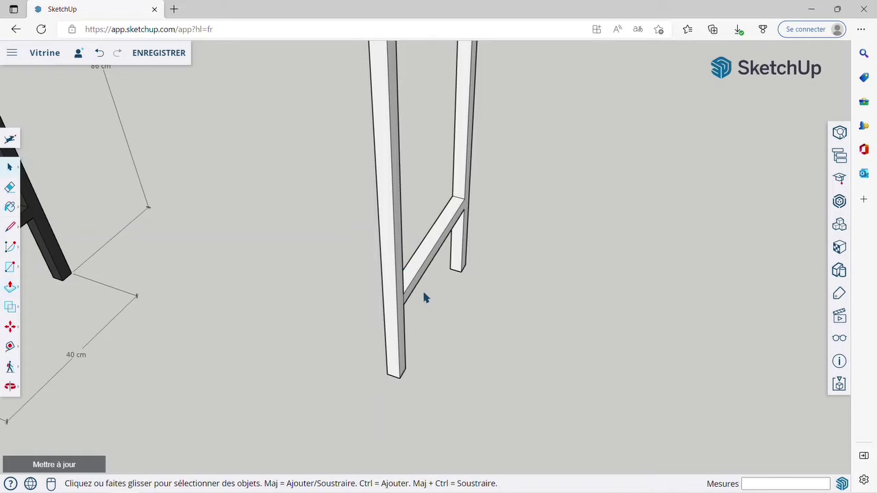
- On the other leg pair, copy the rear leg's bottom inner edge 20 cm up the leg
{"action": "scroll", "coordinate": [289, 268], "scroll_direction": "down", "scroll_amount": 5}
{"action": "scroll", "coordinate": [526, 329], "scroll_direction": "up", "scroll_amount": 6}
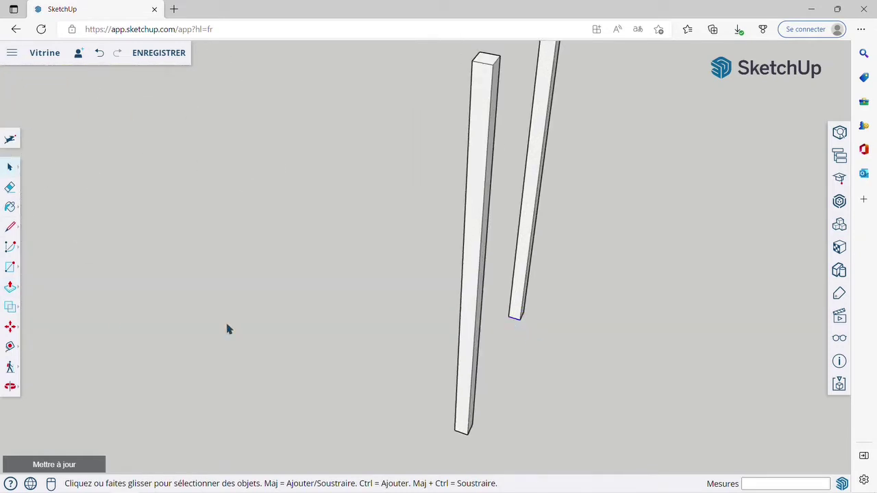
{"action": "left_click", "coordinate": [9, 327]}
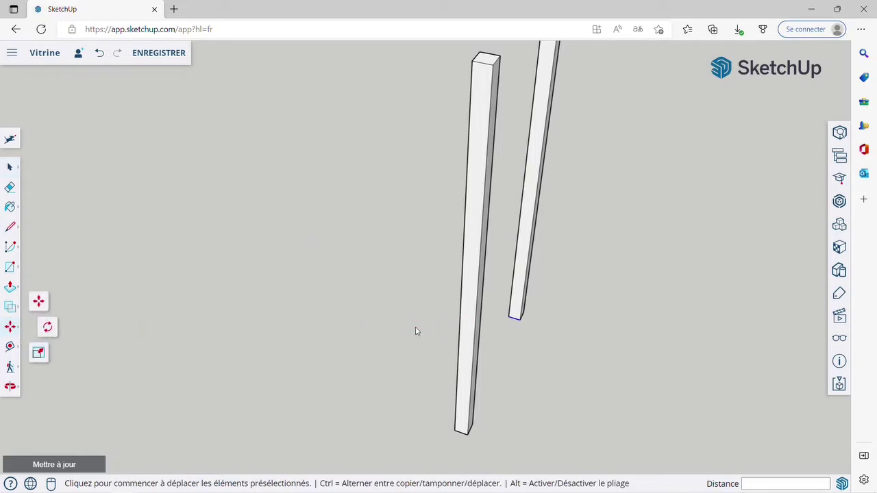
{"action": "key", "text": "ctrl"}
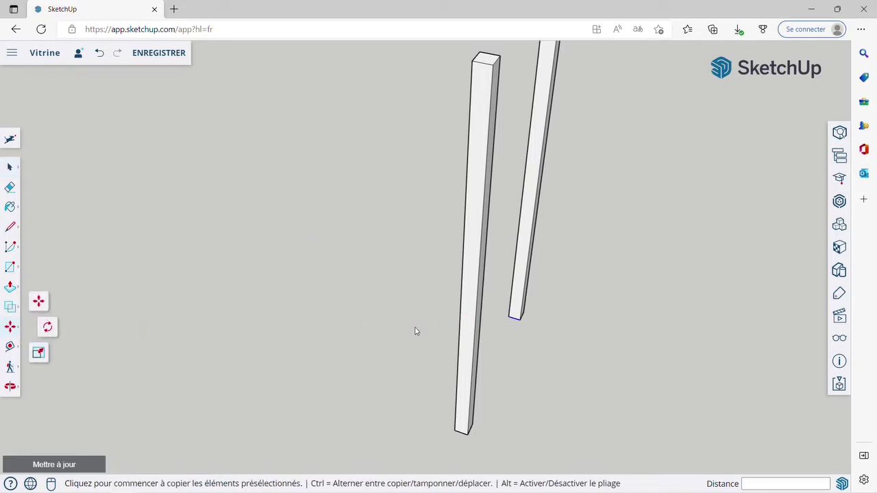
{"action": "left_click", "coordinate": [520, 319]}
{"action": "type", "text": "20"}
{"action": "key", "text": "Return"}
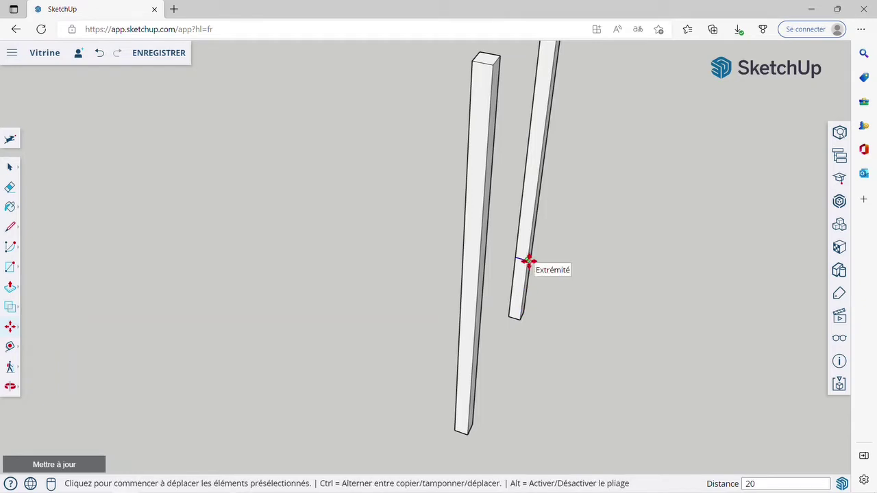
- Copy that raised edge 3 cm higher to outline the second crossbar's end
{"action": "left_click", "coordinate": [525, 260]}
{"action": "key", "text": "ctrl"}
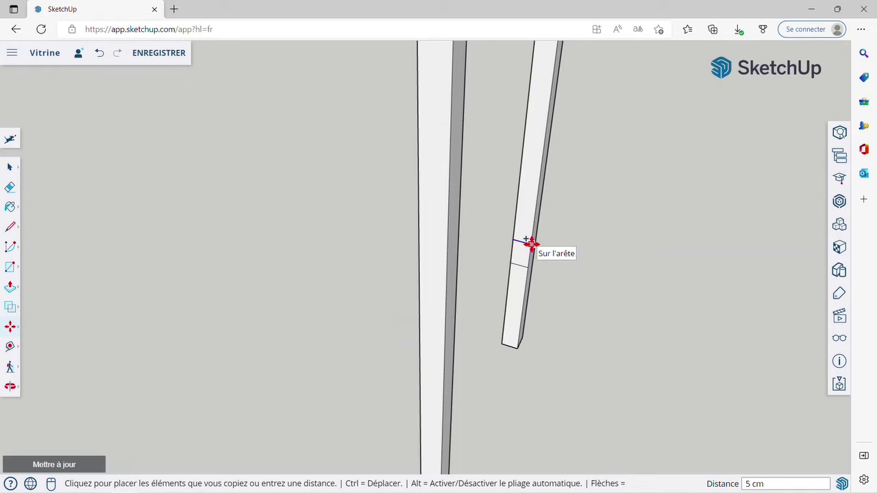
{"action": "type", "text": "3"}
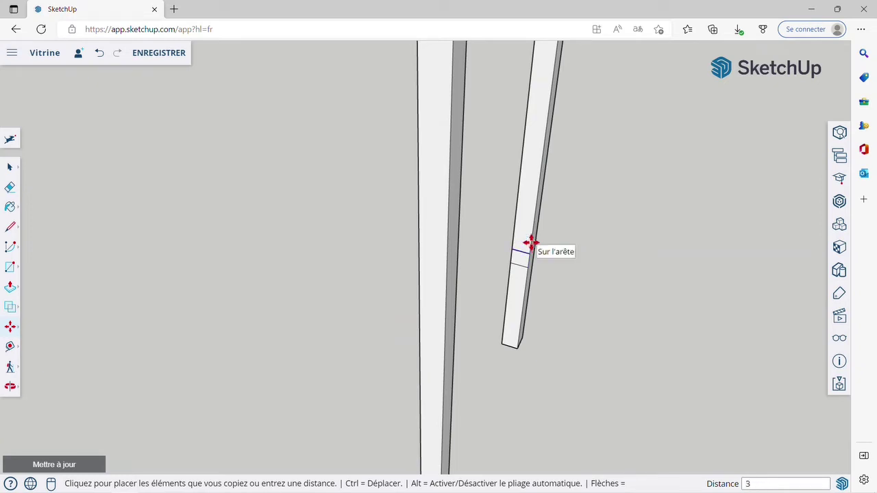
{"action": "key", "text": "space"}
- Extrude the second pair's outlined face 34 cm to the facing leg with Push/Pull
{"action": "left_click", "coordinate": [520, 258]}
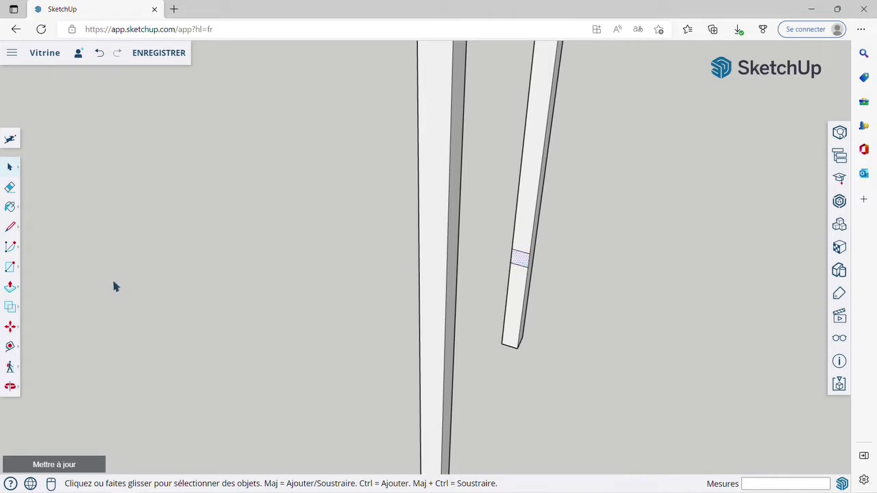
{"action": "left_click", "coordinate": [11, 289]}
{"action": "left_click", "coordinate": [518, 259]}
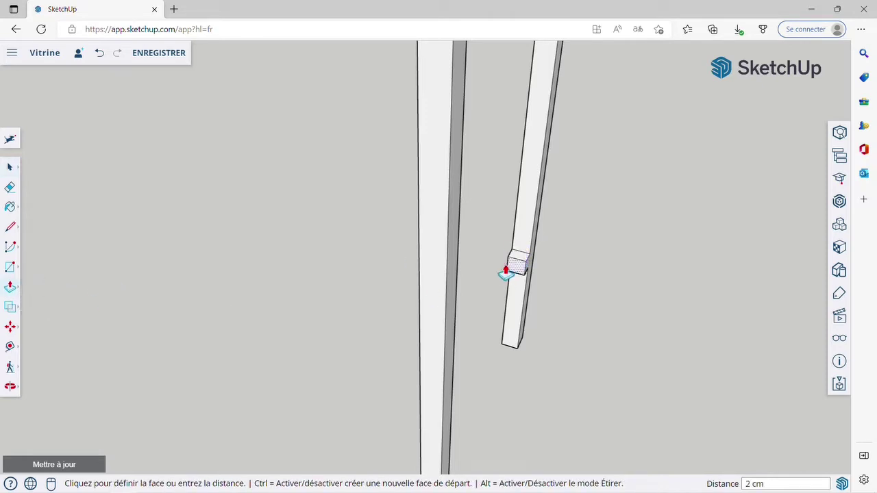
{"action": "left_click", "coordinate": [457, 284]}
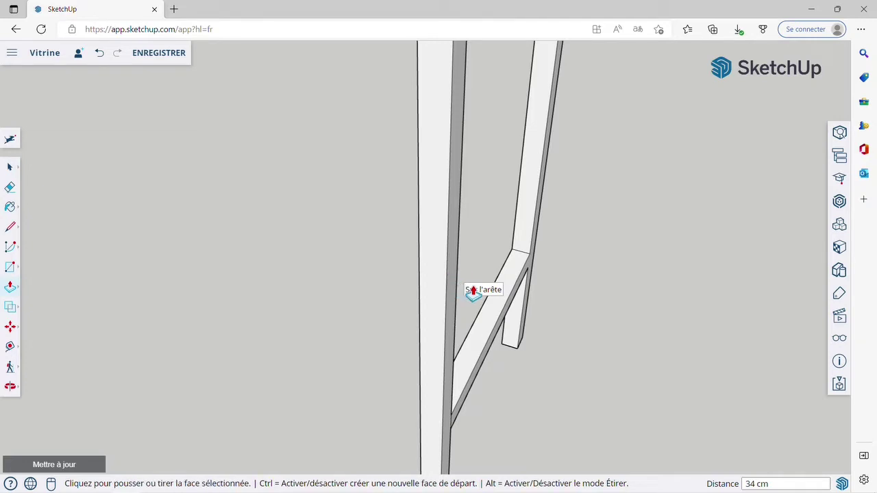
{"action": "key", "text": "space"}
- Remove the leftover seam edges where the newly extruded crossbar meets the facing leg
{"action": "scroll", "coordinate": [478, 288], "scroll_direction": "down", "scroll_amount": 5}
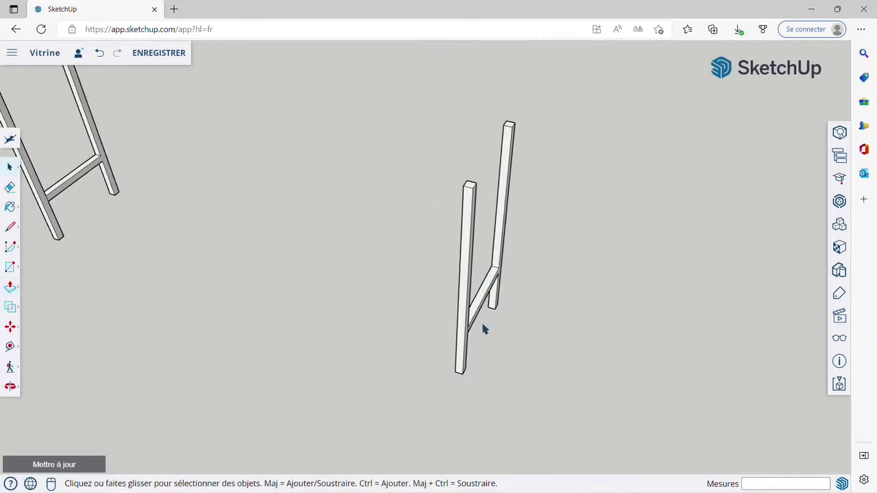
{"action": "scroll", "coordinate": [463, 328], "scroll_direction": "up", "scroll_amount": 5}
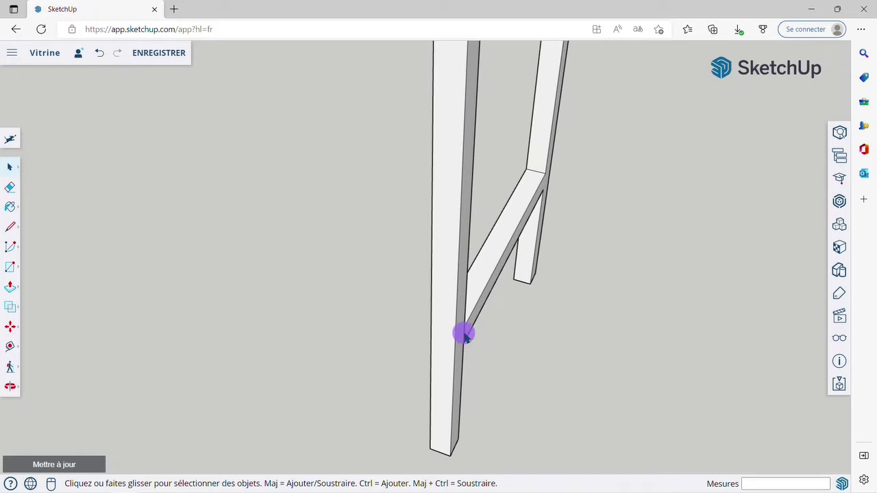
{"action": "middle_click_drag", "start_coordinate": [452, 346], "coordinate": [568, 353]}
{"action": "left_click", "coordinate": [526, 300]}
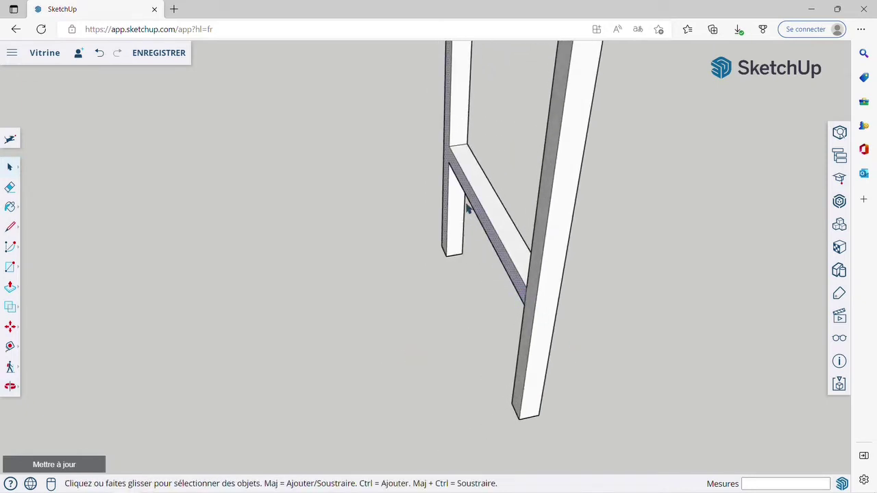
{"action": "left_click", "coordinate": [526, 300]}
- Remove the matching seam edges between crossbar and leg on the other leg frame
{"action": "scroll", "coordinate": [561, 306], "scroll_direction": "down", "scroll_amount": 5}
{"action": "scroll", "coordinate": [241, 344], "scroll_direction": "up", "scroll_amount": 5}
{"action": "middle_click_drag", "start_coordinate": [259, 401], "coordinate": [145, 281]}
{"action": "left_click", "coordinate": [197, 296]}
{"action": "middle_click_drag", "start_coordinate": [140, 328], "coordinate": [467, 324]}
{"action": "left_click", "coordinate": [425, 346]}
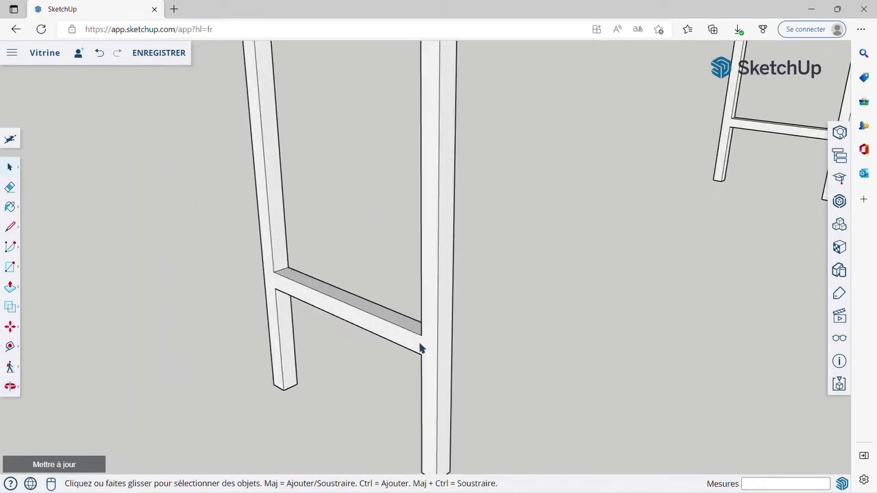
- Draw a 3 cm line between the midpoints of the upper and lower edges on the far frame's crossbar face
{"action": "scroll", "coordinate": [418, 347], "scroll_direction": "down", "scroll_amount": 3}
{"action": "scroll", "coordinate": [676, 190], "scroll_direction": "down", "scroll_amount": 4}
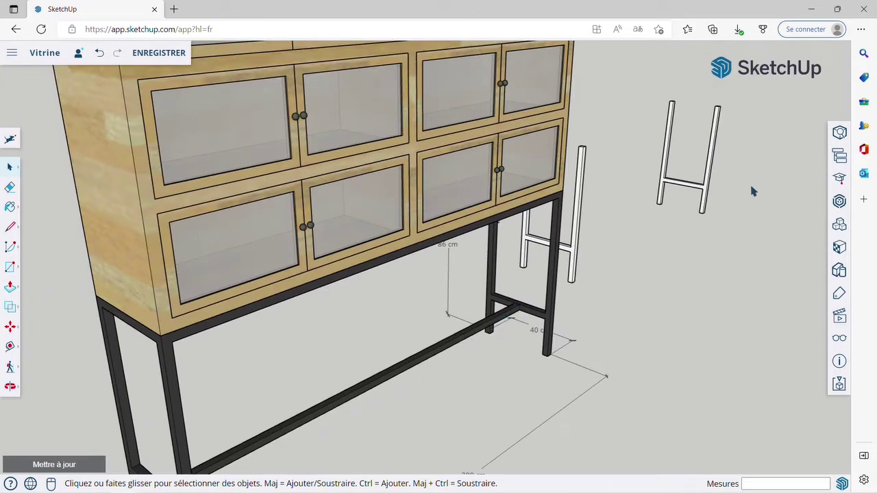
{"action": "scroll", "coordinate": [742, 184], "scroll_direction": "up", "scroll_amount": 8}
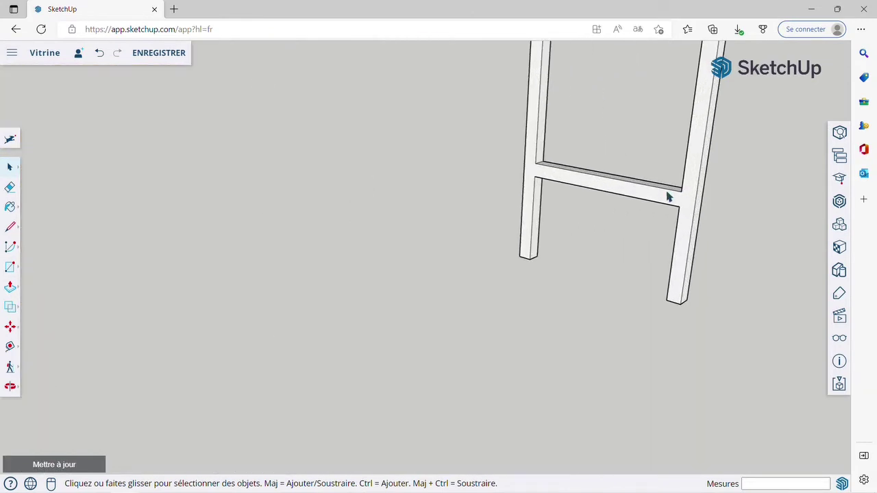
{"action": "left_click", "coordinate": [9, 227]}
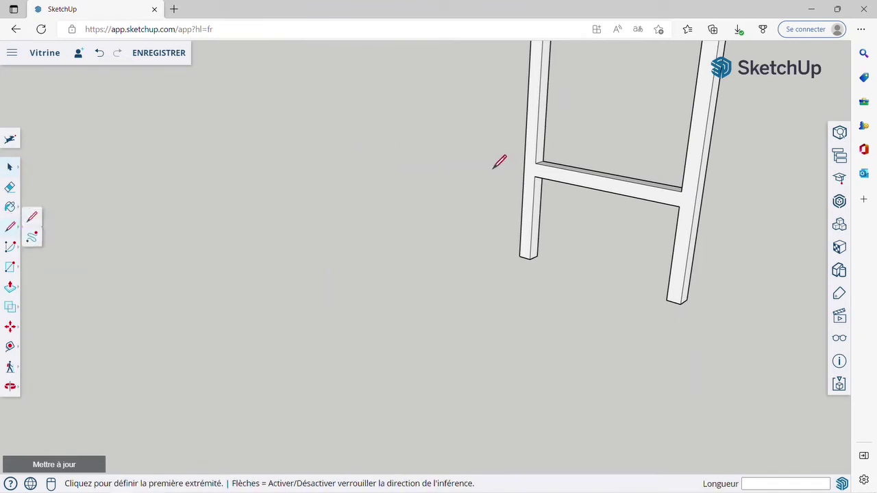
{"action": "left_click", "coordinate": [603, 175]}
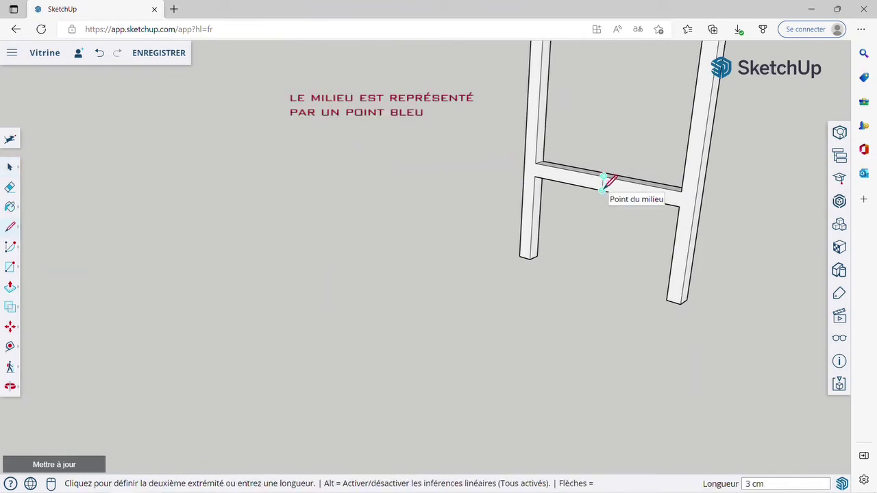
{"action": "left_click", "coordinate": [602, 188]}
{"action": "key", "text": "space"}
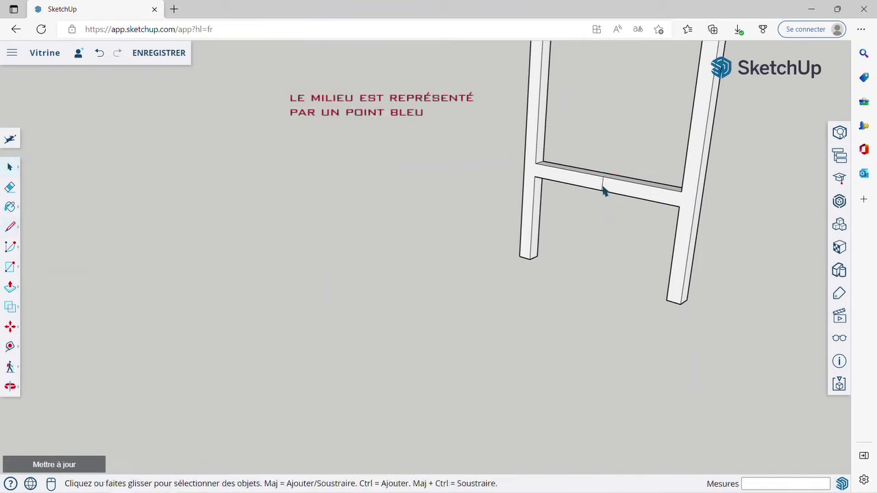
- Copy the crossbar's midline 1.5 cm to one side along the bar with Move
{"action": "left_click", "coordinate": [10, 327]}
{"action": "left_click", "coordinate": [40, 304]}
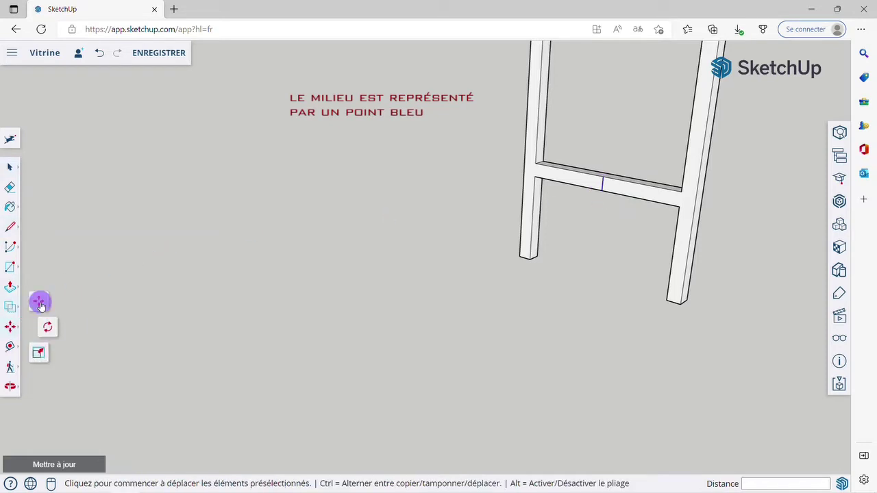
{"action": "scroll", "coordinate": [598, 177], "scroll_direction": "up", "scroll_amount": 2}
{"action": "key", "text": "ctrl"}
{"action": "left_click", "coordinate": [586, 177]}
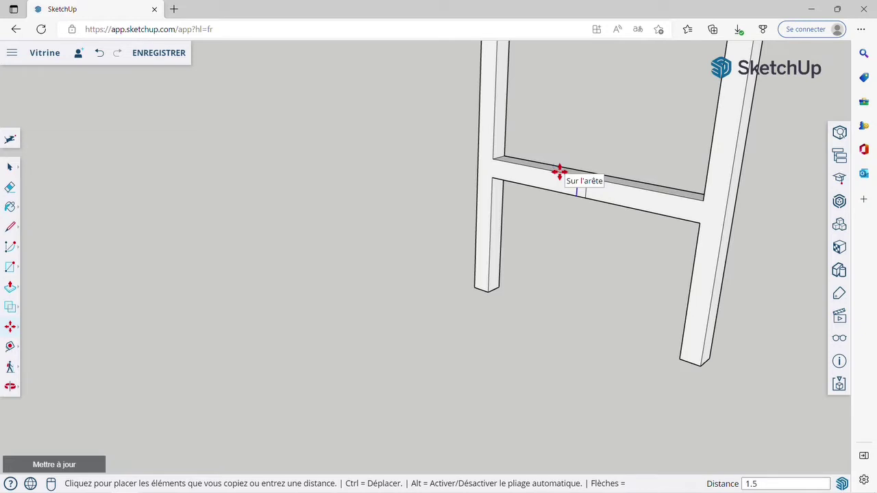
{"action": "type", "text": "1.5"}
{"action": "key", "text": "Return"}
{"action": "key", "text": "space"}
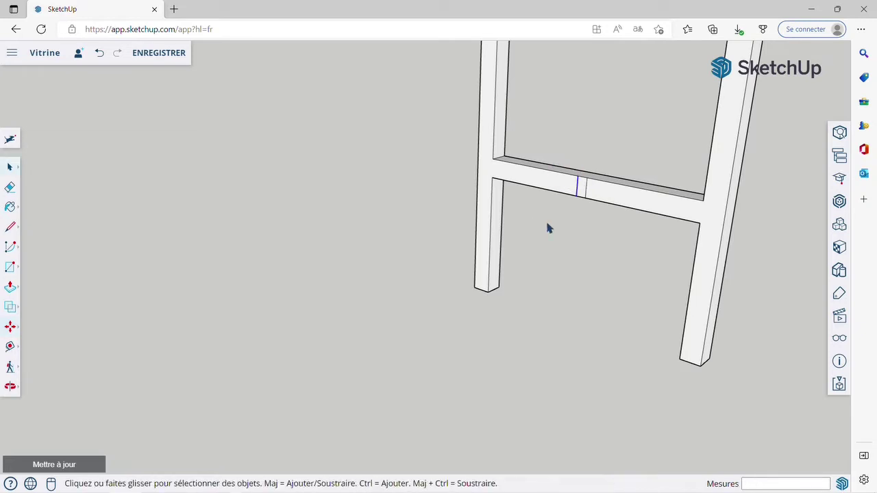
- Move the original midline the same distance to the opposite side and select the square face between the two lines
{"action": "left_click", "coordinate": [587, 186]}
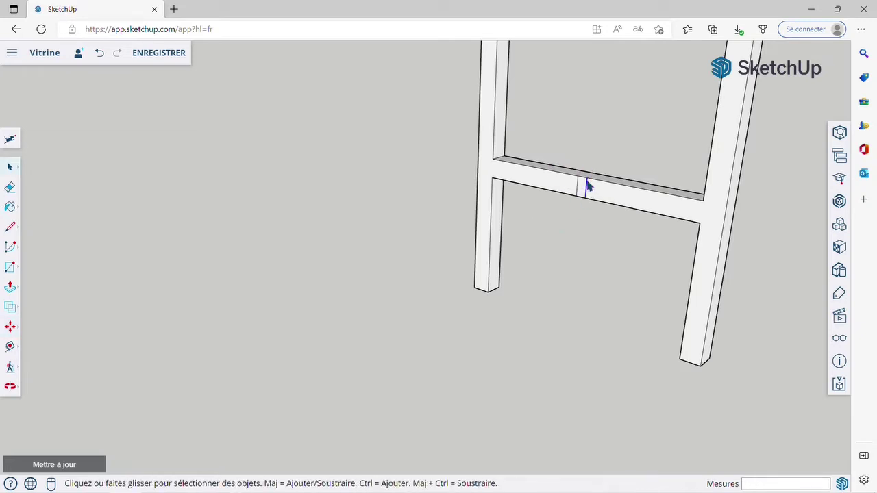
{"action": "left_click", "coordinate": [11, 327]}
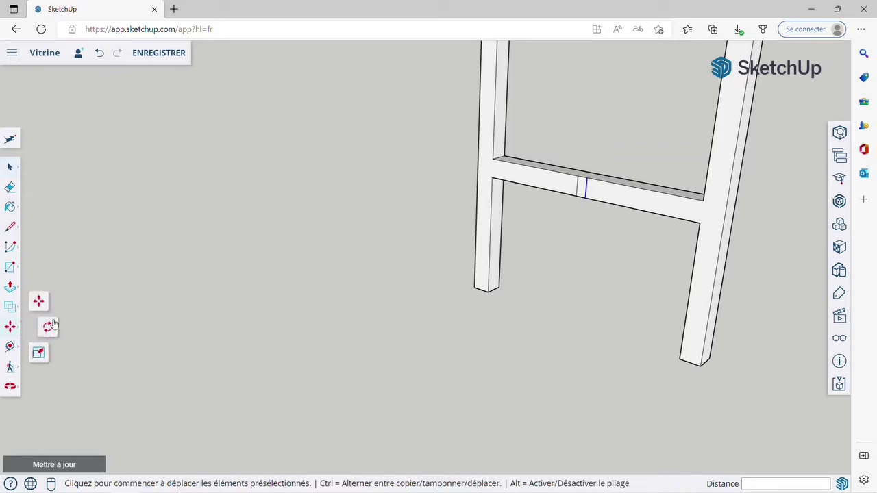
{"action": "left_click", "coordinate": [586, 177]}
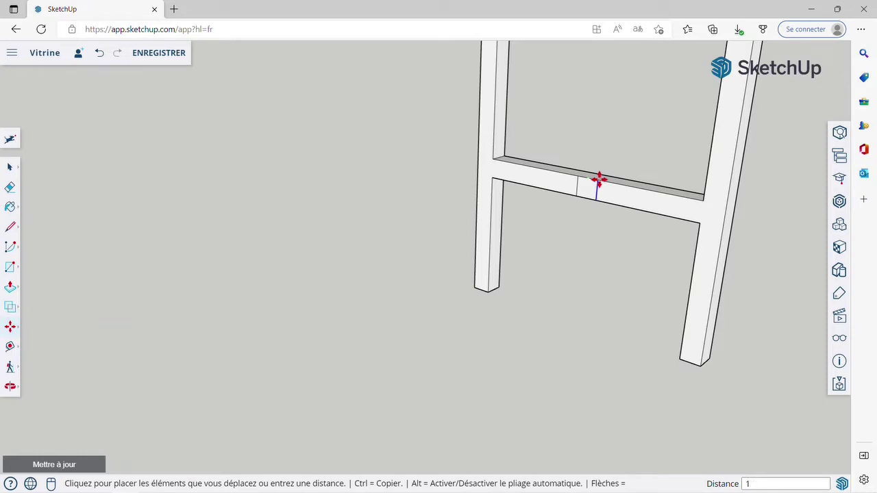
{"action": "left_click", "coordinate": [598, 179]}
{"action": "key", "text": "space"}
{"action": "left_click", "coordinate": [591, 190]}
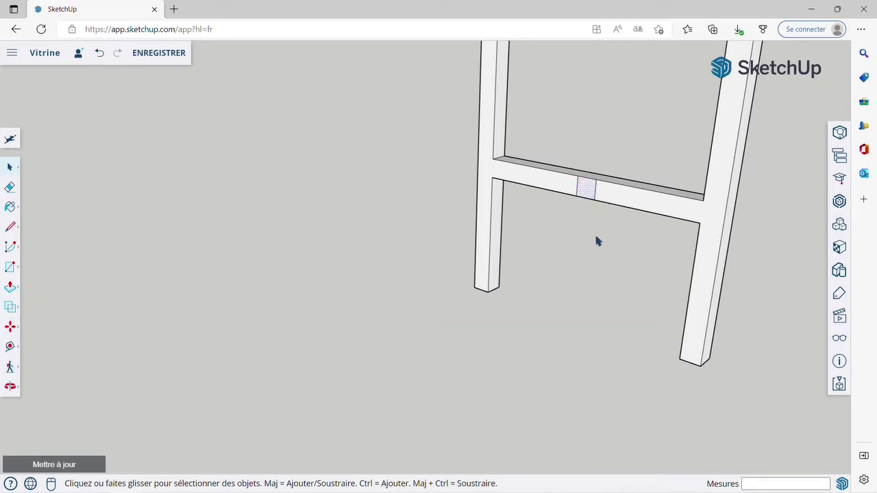
- Extrude the square face on the far crossbar 194 cm until it meets the opposite frame's crossbar
{"action": "left_click", "coordinate": [11, 287]}
{"action": "left_click", "coordinate": [585, 187]}
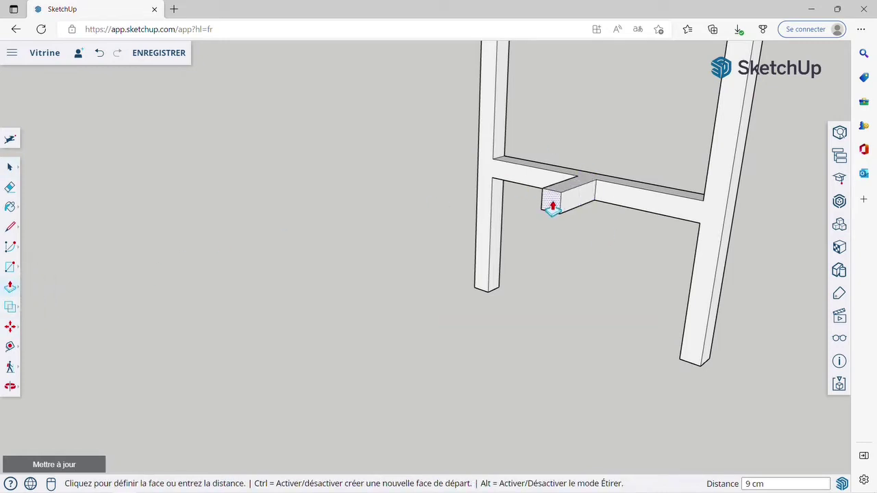
{"action": "scroll", "coordinate": [553, 207], "scroll_direction": "down", "scroll_amount": 5}
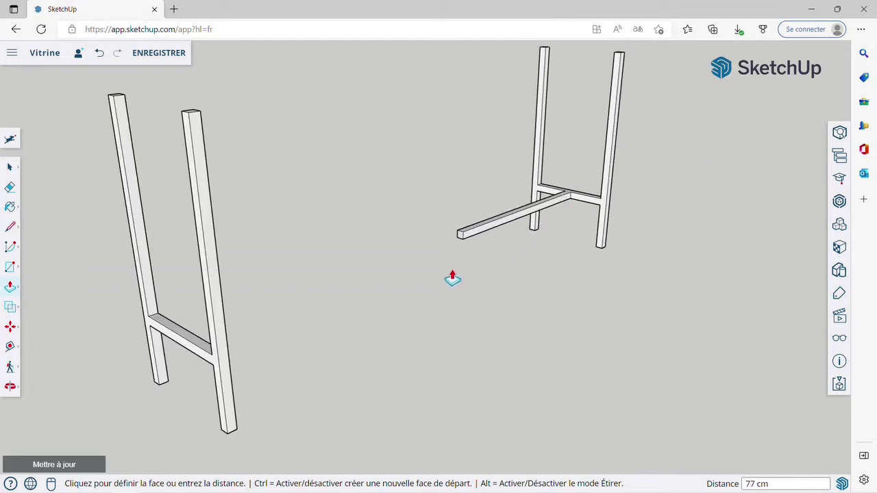
{"action": "scroll", "coordinate": [172, 354], "scroll_direction": "up", "scroll_amount": 6}
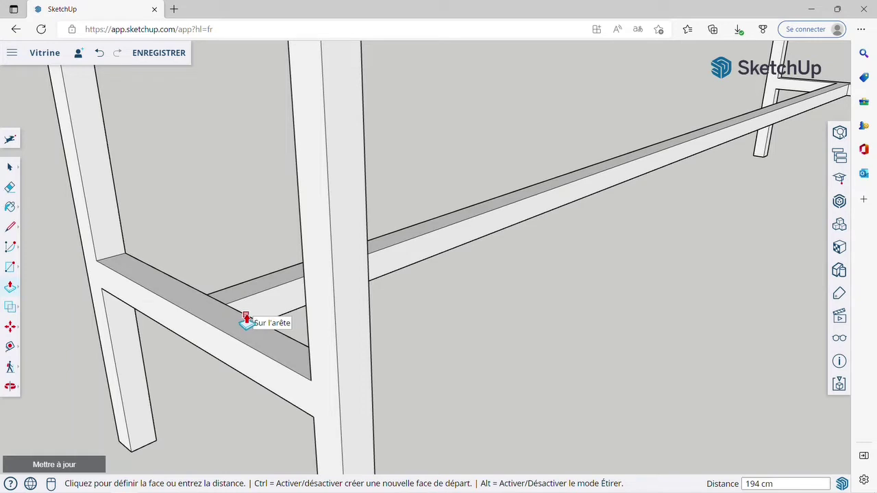
{"action": "left_click", "coordinate": [247, 320]}
{"action": "scroll", "coordinate": [220, 329], "scroll_direction": "down", "scroll_amount": 5}
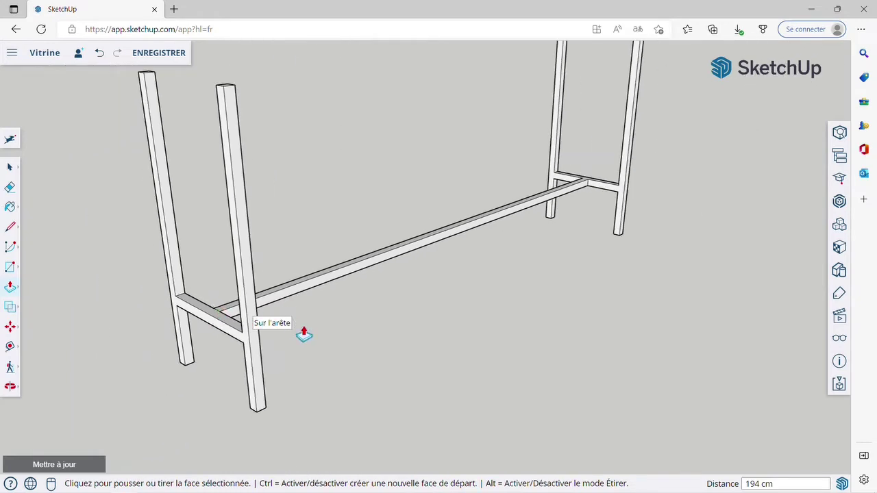
{"action": "key", "text": "space"}
- Copy the top inner edge of one far-frame leg 3 cm down the leg with Move
{"action": "scroll", "coordinate": [459, 365], "scroll_direction": "down", "scroll_amount": 3}
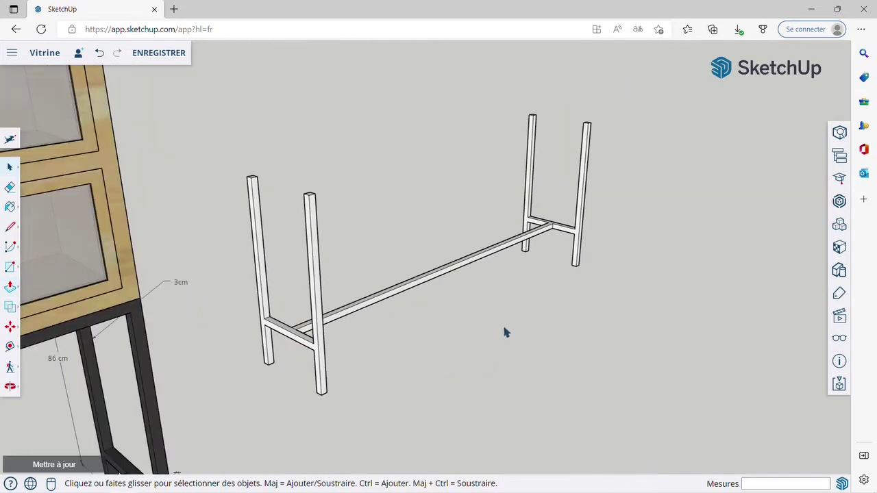
{"action": "scroll", "coordinate": [274, 187], "scroll_direction": "up", "scroll_amount": 3}
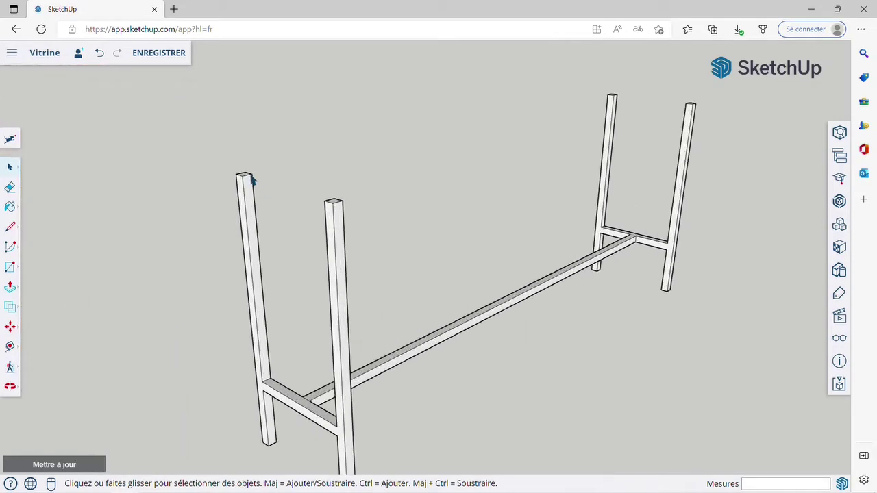
{"action": "scroll", "coordinate": [378, 188], "scroll_direction": "down", "scroll_amount": 8}
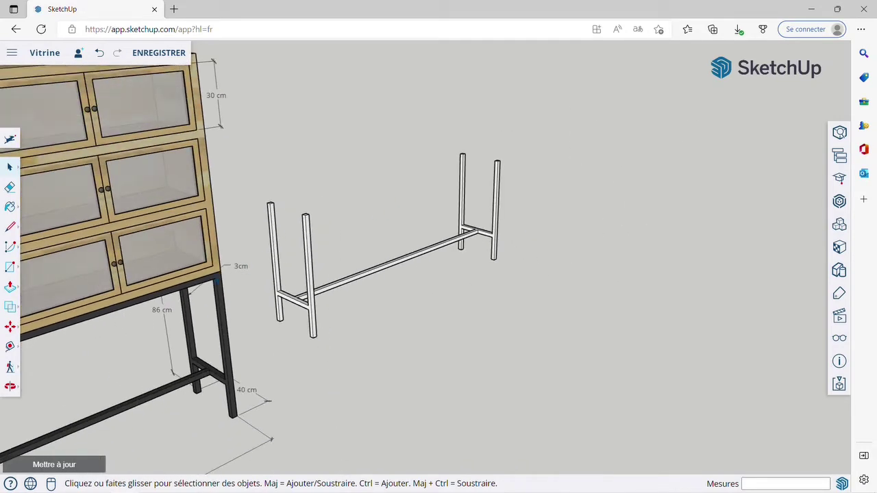
{"action": "middle_click_drag", "start_coordinate": [226, 313], "coordinate": [280, 171]}
{"action": "scroll", "coordinate": [308, 156], "scroll_direction": "down", "scroll_amount": 2}
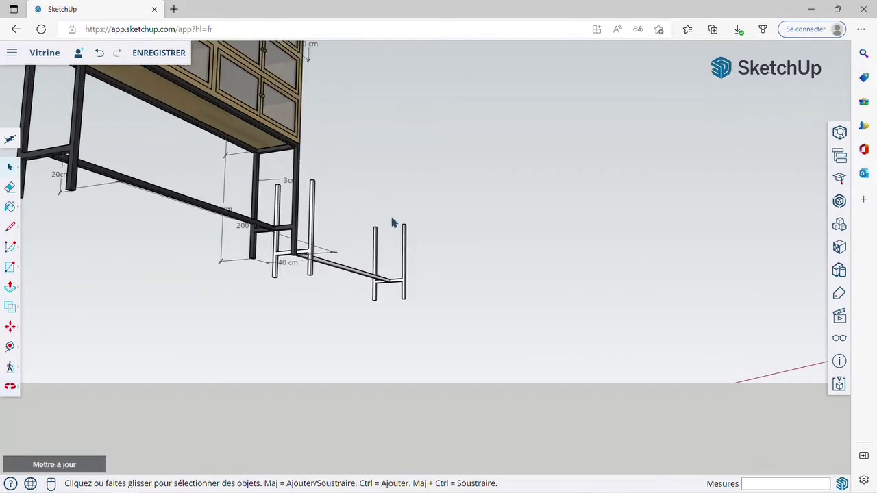
{"action": "scroll", "coordinate": [401, 230], "scroll_direction": "up", "scroll_amount": 5}
{"action": "middle_click_drag", "start_coordinate": [408, 230], "coordinate": [421, 166]}
{"action": "scroll", "coordinate": [411, 179], "scroll_direction": "up", "scroll_amount": 4}
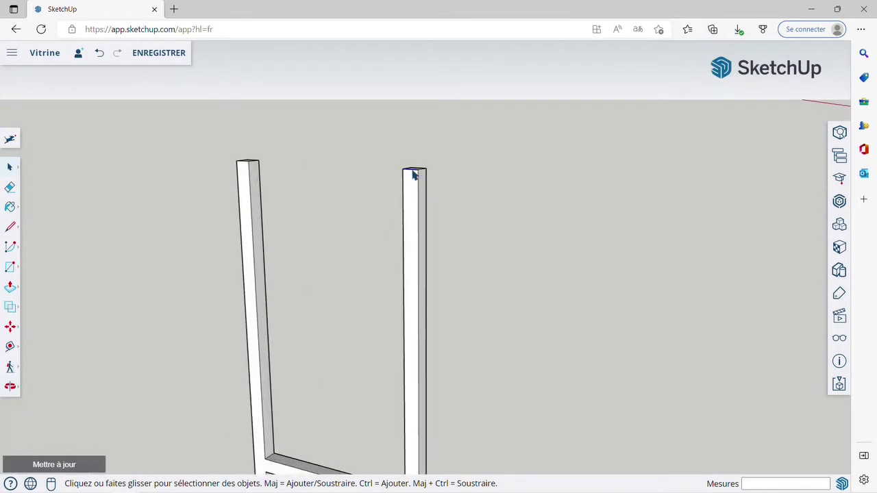
{"action": "left_click", "coordinate": [11, 327]}
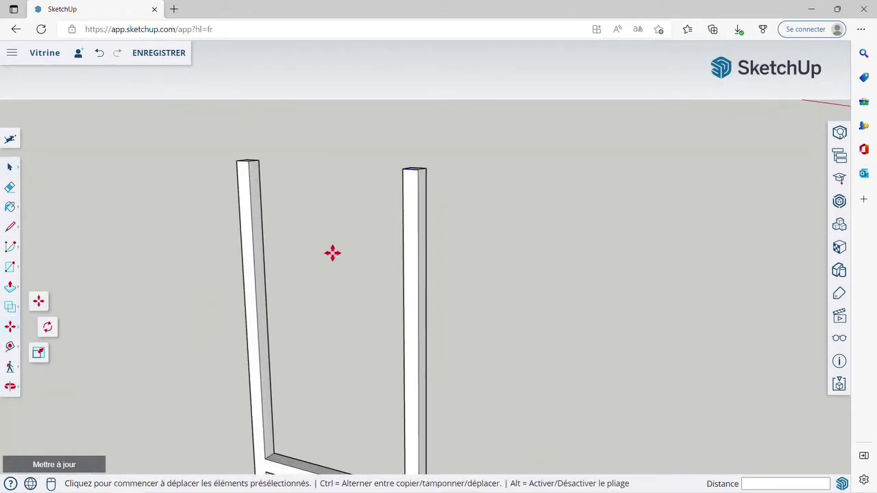
{"action": "key", "text": "ctrl"}
{"action": "scroll", "coordinate": [418, 171], "scroll_direction": "up", "scroll_amount": 3}
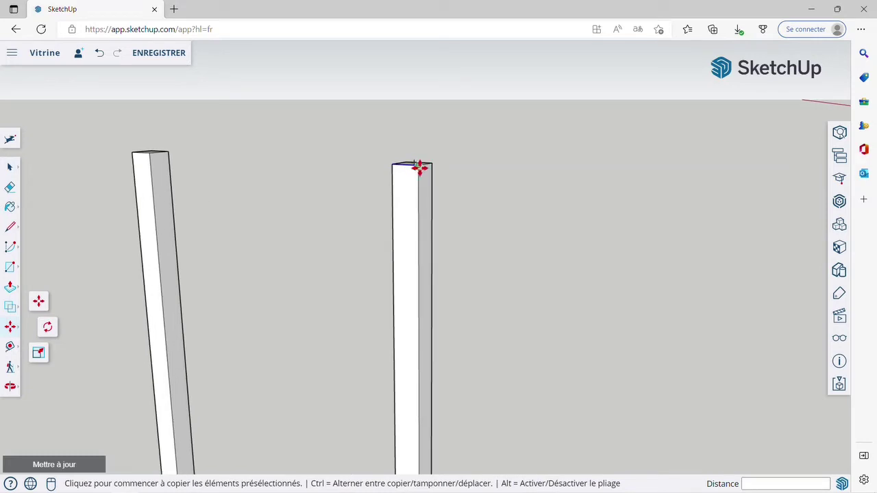
{"action": "left_click", "coordinate": [419, 165]}
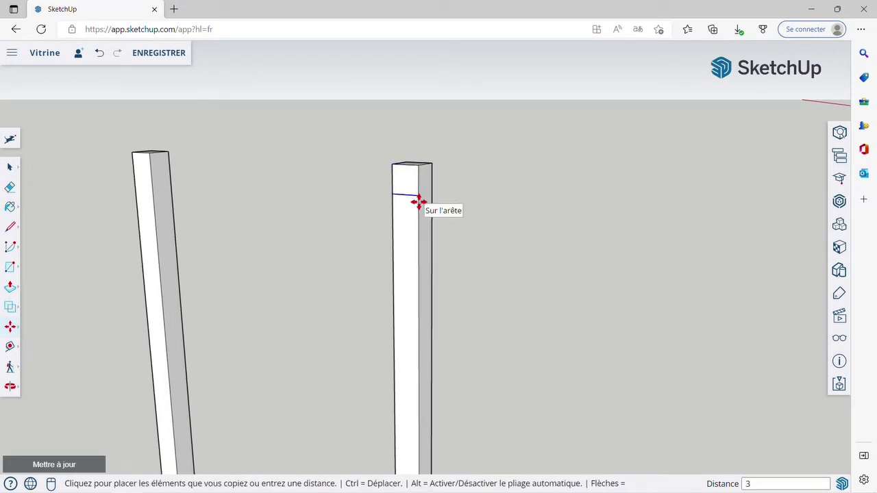
{"action": "left_click", "coordinate": [419, 200]}
{"action": "key", "text": "space"}
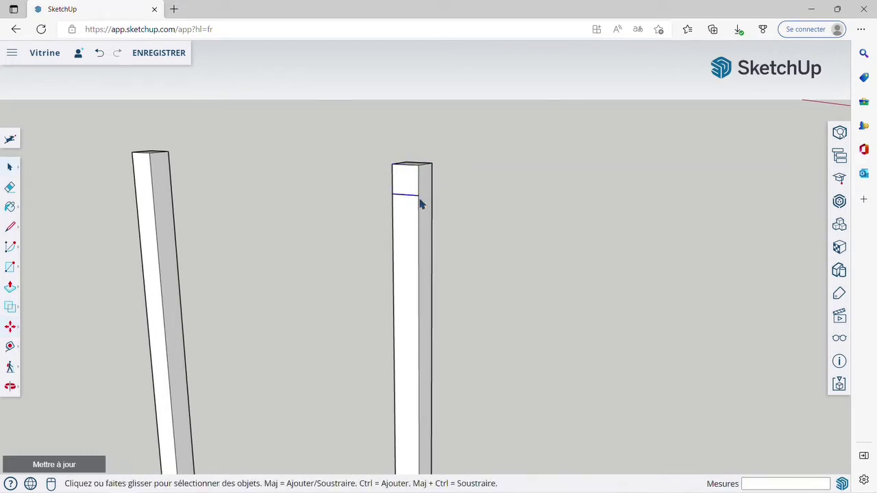
- Extrude the square face at the top of that leg 194 cm to the matching leg of the opposite frame
{"action": "left_click", "coordinate": [11, 289]}
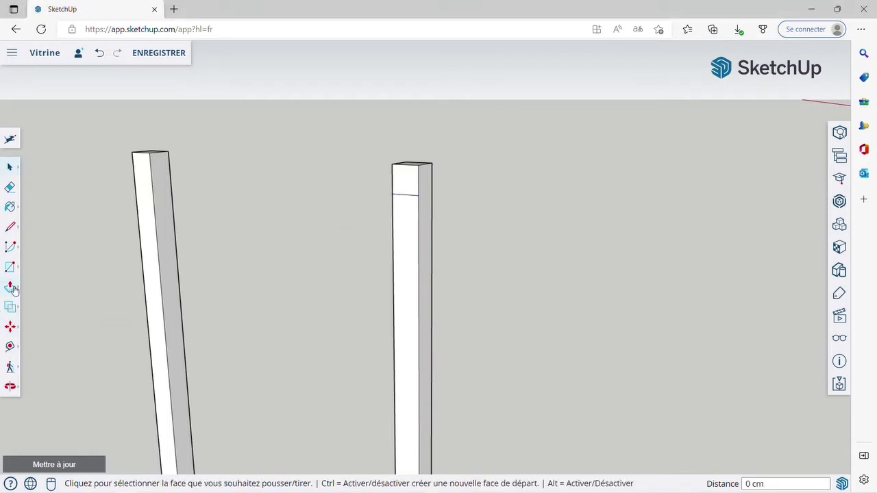
{"action": "left_click", "coordinate": [405, 187]}
{"action": "scroll", "coordinate": [407, 192], "scroll_direction": "down", "scroll_amount": 3}
{"action": "scroll", "coordinate": [407, 189], "scroll_direction": "down", "scroll_amount": 4}
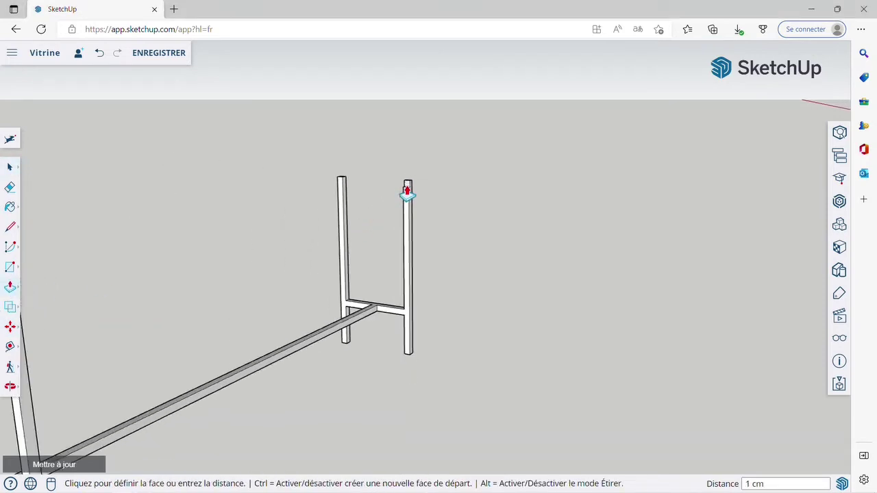
{"action": "scroll", "coordinate": [215, 226], "scroll_direction": "up", "scroll_amount": 5}
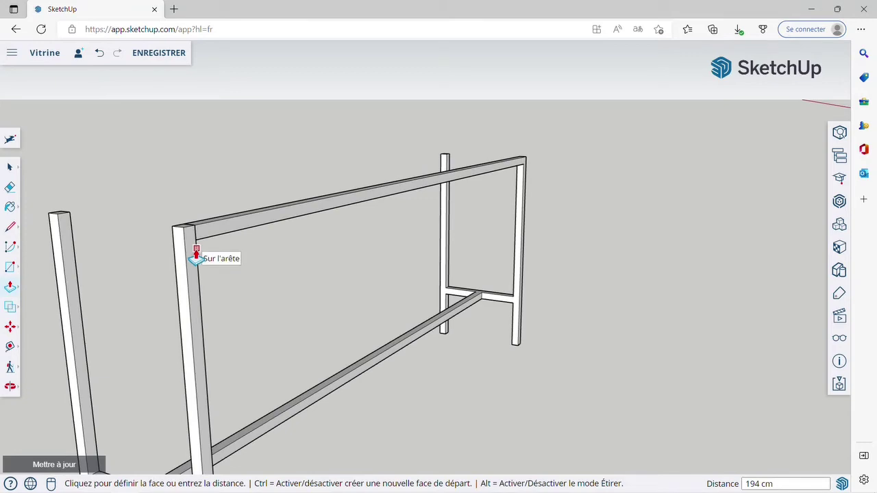
{"action": "left_click", "coordinate": [196, 255]}
- Draw a 3 cm line across the leg face at the long rail's end, level with the rail's lower edge
{"action": "key", "text": "o"}
{"action": "left_click_drag", "start_coordinate": [127, 278], "coordinate": [288, 337]}
{"action": "middle_click_drag", "start_coordinate": [287, 337], "coordinate": [478, 325]}
{"action": "scroll", "coordinate": [304, 333], "scroll_direction": "down", "scroll_amount": 5}
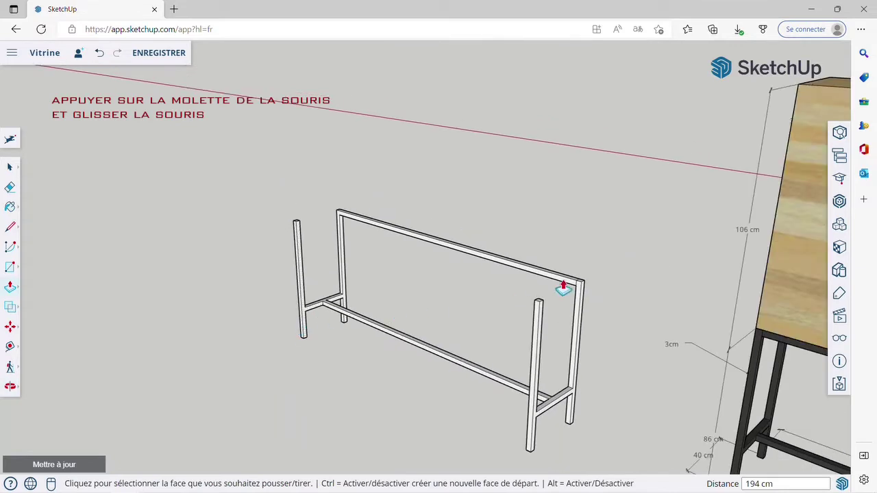
{"action": "scroll", "coordinate": [579, 290], "scroll_direction": "up", "scroll_amount": 8}
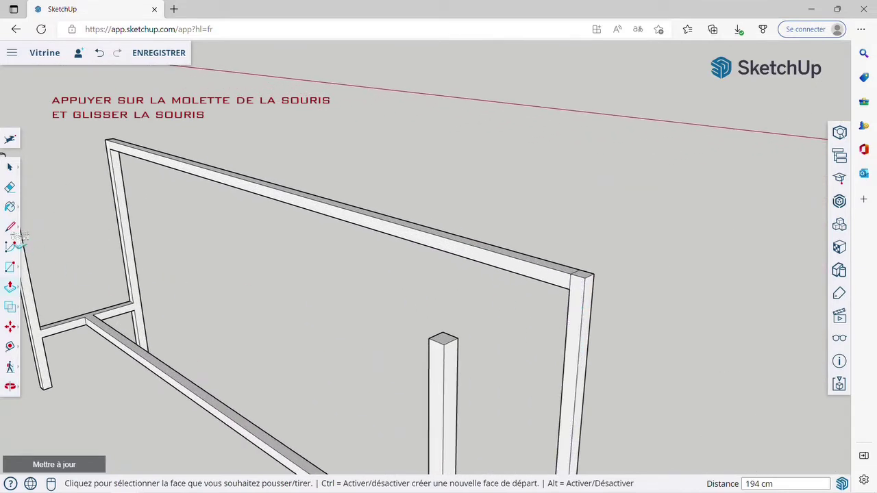
{"action": "left_click", "coordinate": [11, 226]}
{"action": "left_click", "coordinate": [570, 289]}
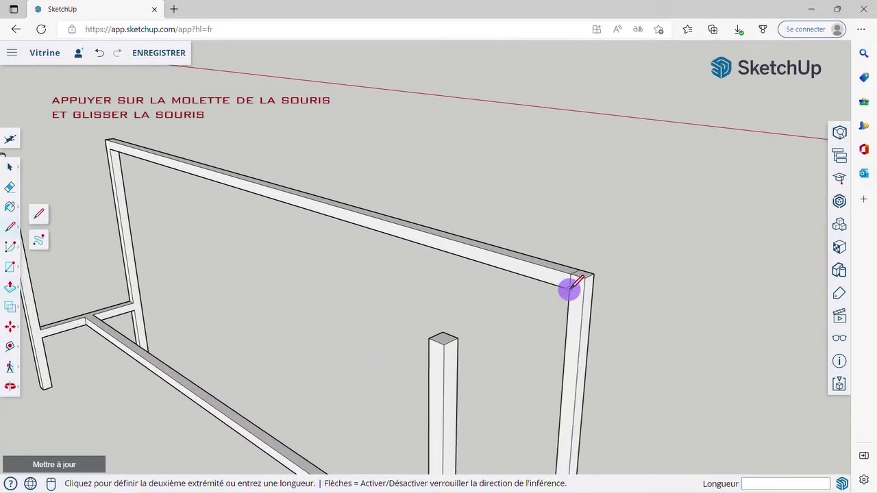
{"action": "left_click", "coordinate": [581, 295]}
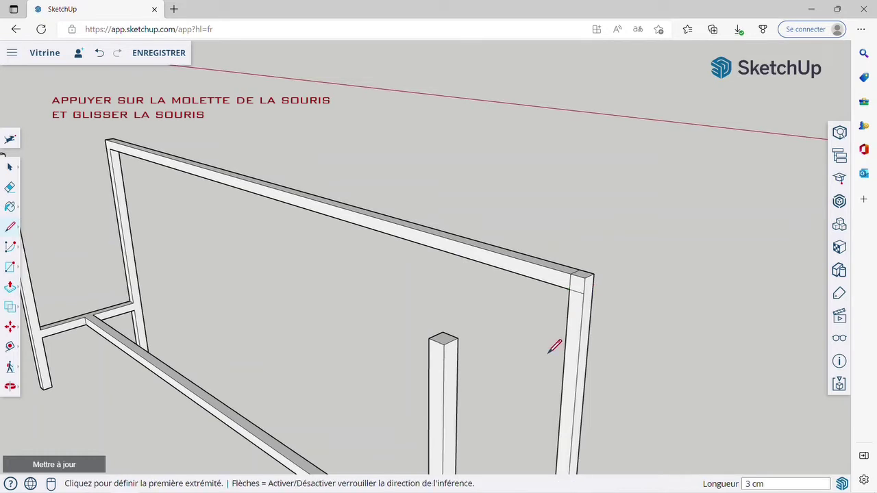
- Extrude the square face above that line 34 cm to the unconnected leg of the same frame
{"action": "key", "text": "space"}
{"action": "left_click", "coordinate": [577, 283]}
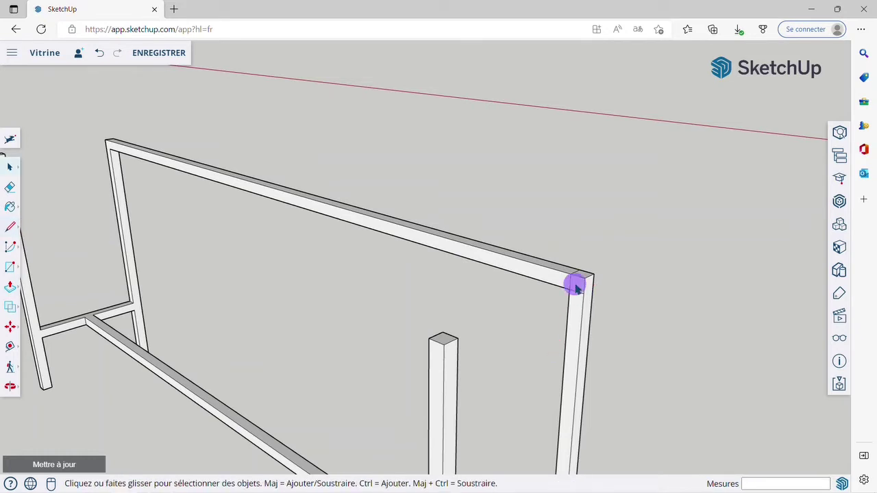
{"action": "left_click", "coordinate": [9, 293]}
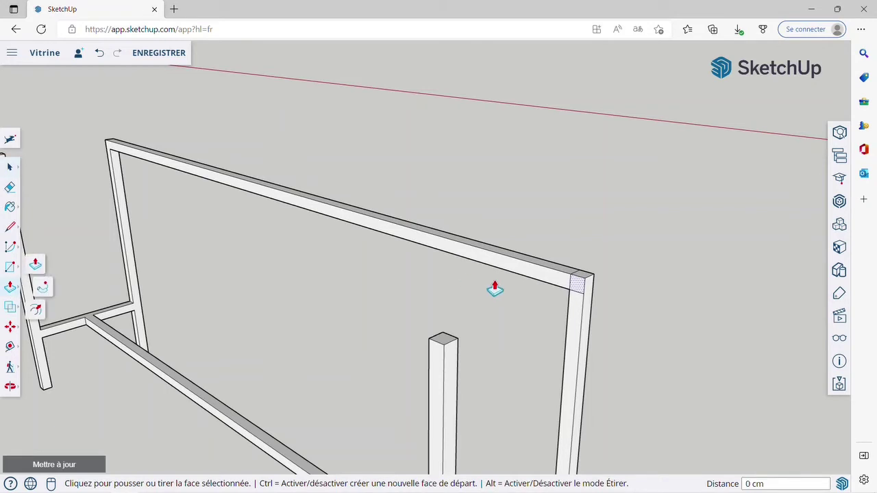
{"action": "left_click", "coordinate": [579, 287]}
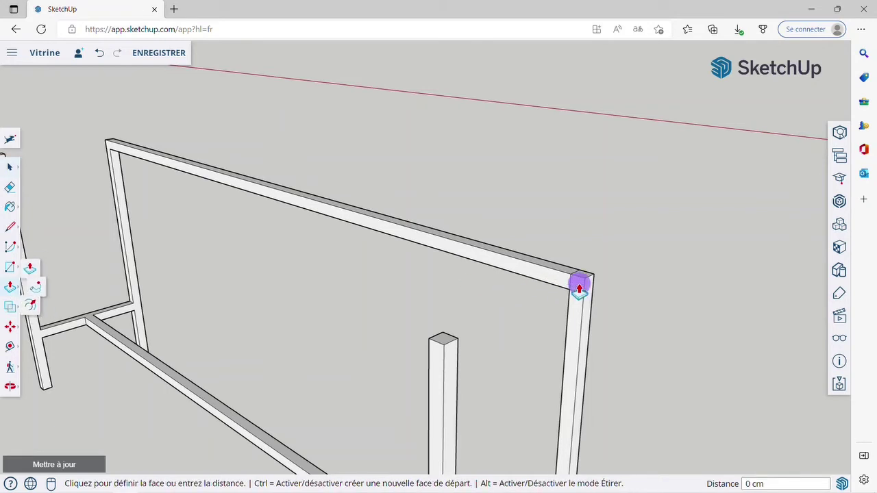
{"action": "left_click", "coordinate": [456, 383]}
- Draw a 3 cm line across the second leg's lengthwise-facing side, level with the short top rail's lower edge
{"action": "middle_click_drag", "start_coordinate": [442, 384], "coordinate": [716, 364]}
{"action": "scroll", "coordinate": [707, 274], "scroll_direction": "up", "scroll_amount": 3}
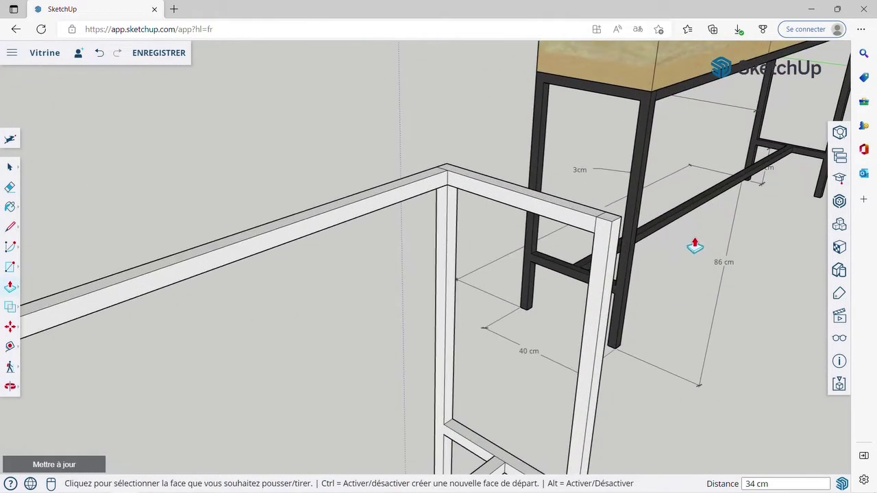
{"action": "key", "text": "space"}
{"action": "left_click", "coordinate": [10, 228]}
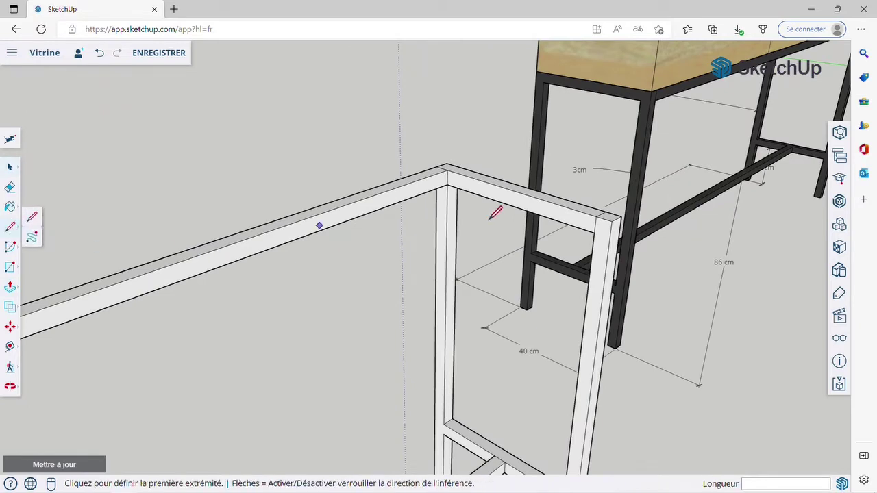
{"action": "left_click", "coordinate": [594, 232]}
{"action": "left_click", "coordinate": [603, 239]}
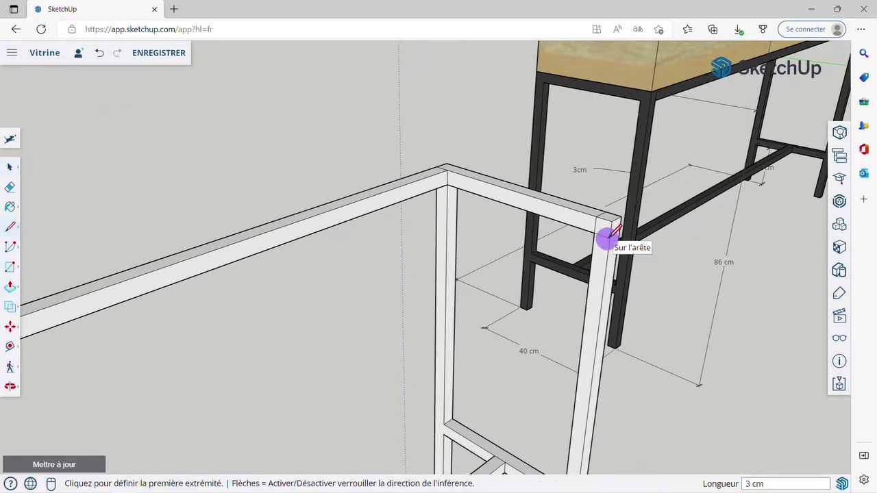
- Extrude the square at the top of the second leg 194 cm to the opposite frame's leg, forming the second long rail
{"action": "left_click", "coordinate": [9, 291]}
{"action": "left_click", "coordinate": [606, 226]}
{"action": "scroll", "coordinate": [608, 229], "scroll_direction": "down", "scroll_amount": 3}
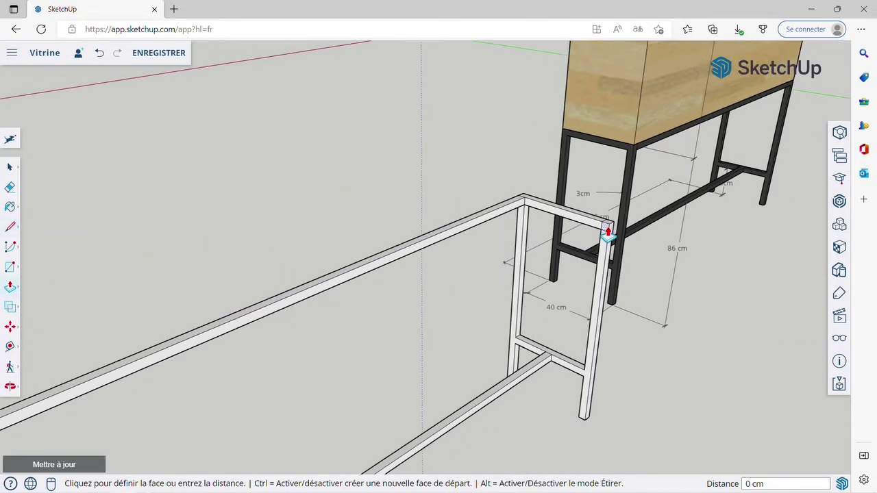
{"action": "scroll", "coordinate": [607, 231], "scroll_direction": "down", "scroll_amount": 2}
{"action": "scroll", "coordinate": [329, 366], "scroll_direction": "up", "scroll_amount": 2}
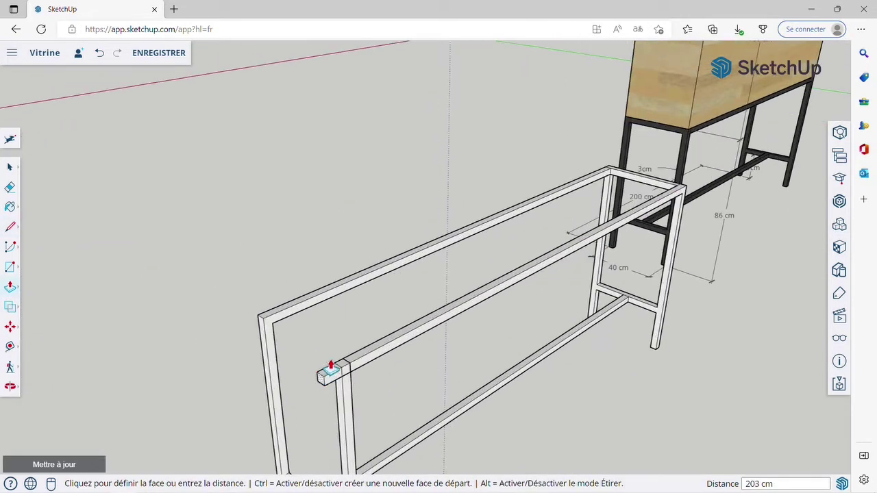
{"action": "left_click", "coordinate": [353, 397]}
- Outline a 3 cm square at the first long rail's open-end corner with two lines from the inner corner
{"action": "scroll", "coordinate": [255, 370], "scroll_direction": "up", "scroll_amount": 2}
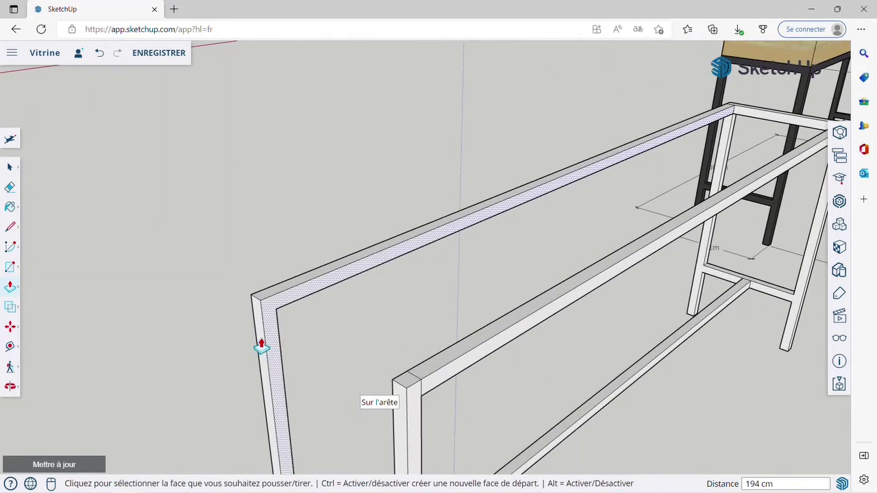
{"action": "left_click", "coordinate": [11, 228]}
{"action": "left_click", "coordinate": [264, 314]}
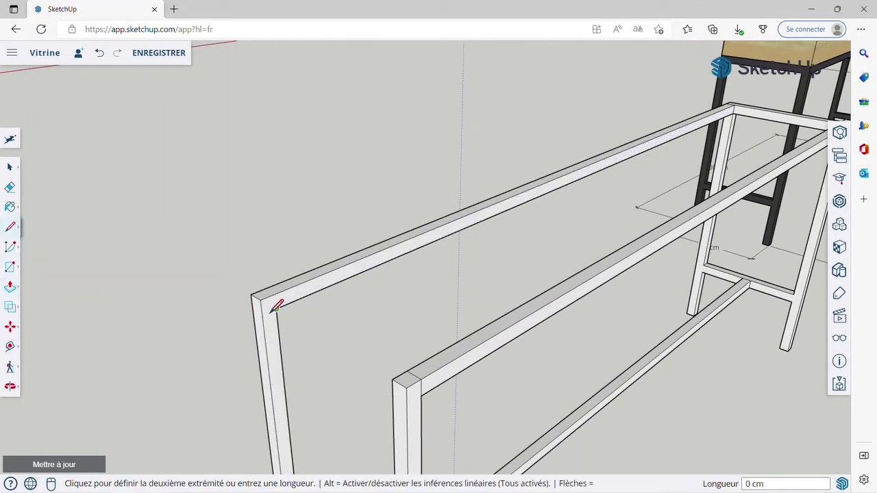
{"action": "key", "text": "Escape"}
{"action": "scroll", "coordinate": [271, 310], "scroll_direction": "up", "scroll_amount": 2}
{"action": "left_click", "coordinate": [277, 309]}
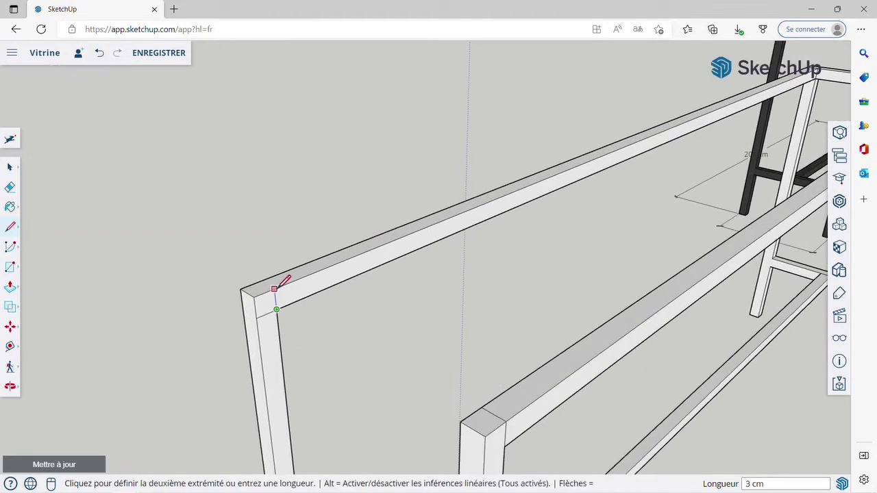
{"action": "left_click", "coordinate": [274, 289]}
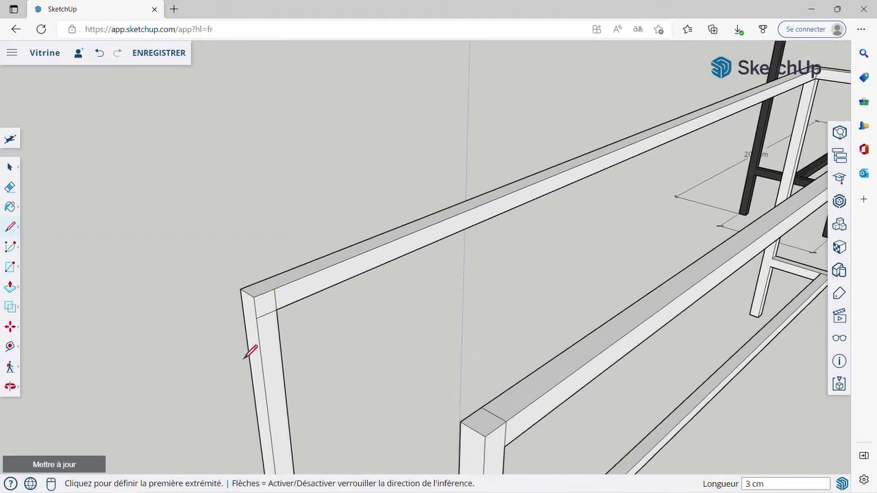
- Extrude the 3 cm square at the first long rail's open-end corner 34 cm to the second long rail, closing the top frame
{"action": "key", "text": "space"}
{"action": "left_click", "coordinate": [265, 303]}
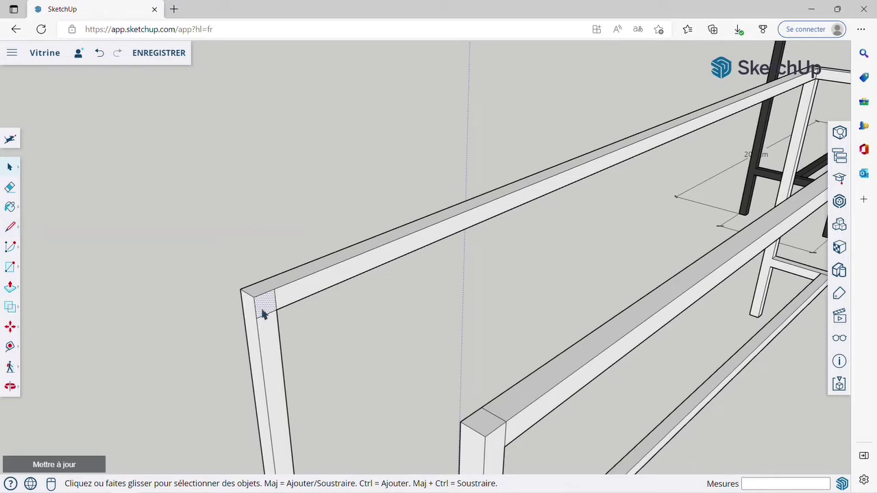
{"action": "left_click", "coordinate": [10, 285]}
{"action": "scroll", "coordinate": [221, 290], "scroll_direction": "down", "scroll_amount": 3}
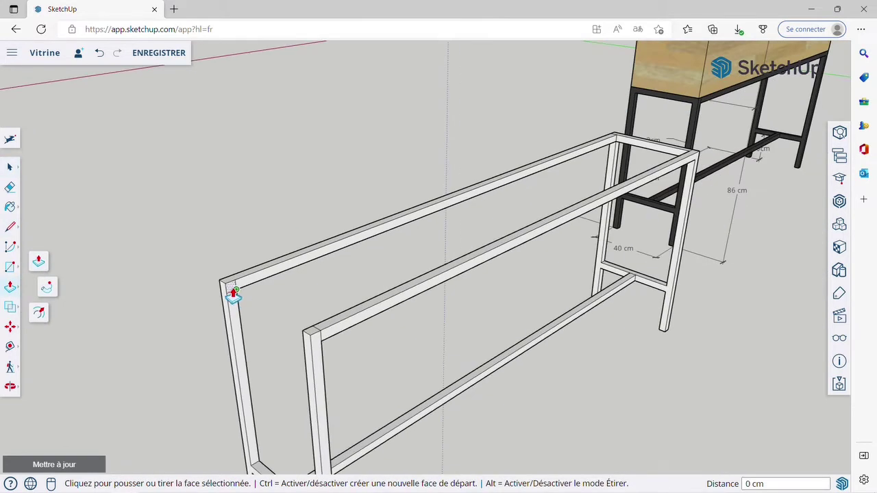
{"action": "left_click", "coordinate": [232, 292]}
{"action": "scroll", "coordinate": [303, 369], "scroll_direction": "up", "scroll_amount": 1}
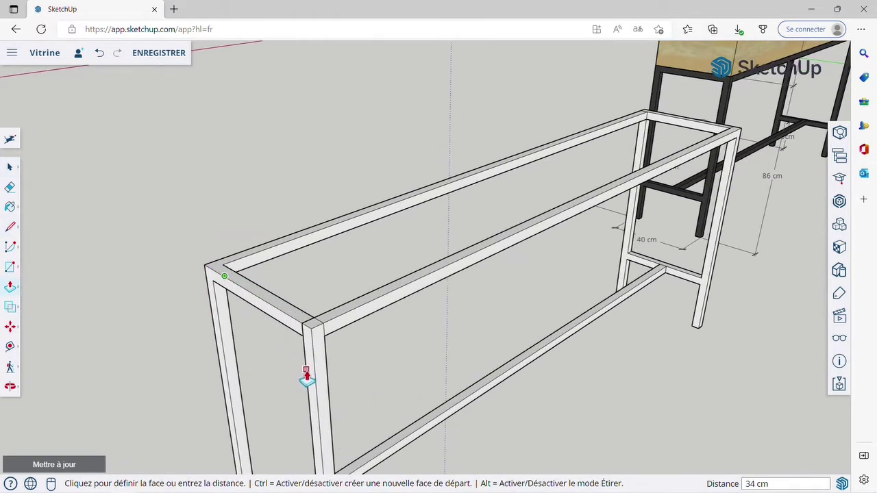
{"action": "scroll", "coordinate": [306, 376], "scroll_direction": "down", "scroll_amount": 1}
{"action": "left_click", "coordinate": [305, 376]}
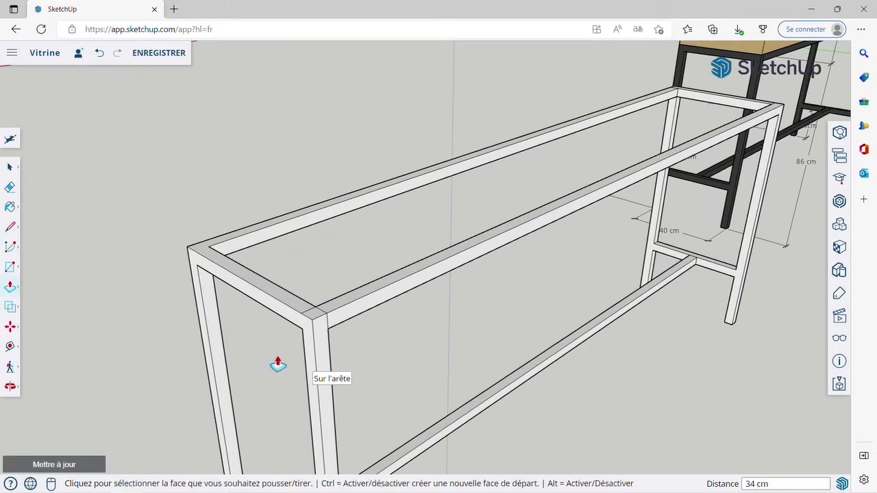
- Select the entire leg base and paint it dark grey with Couleur M07
{"action": "scroll", "coordinate": [274, 317], "scroll_direction": "down", "scroll_amount": 2}
{"action": "scroll", "coordinate": [378, 301], "scroll_direction": "down", "scroll_amount": 1}
{"action": "middle_click_drag", "start_coordinate": [378, 302], "coordinate": [263, 368]}
{"action": "left_click", "coordinate": [9, 169]}
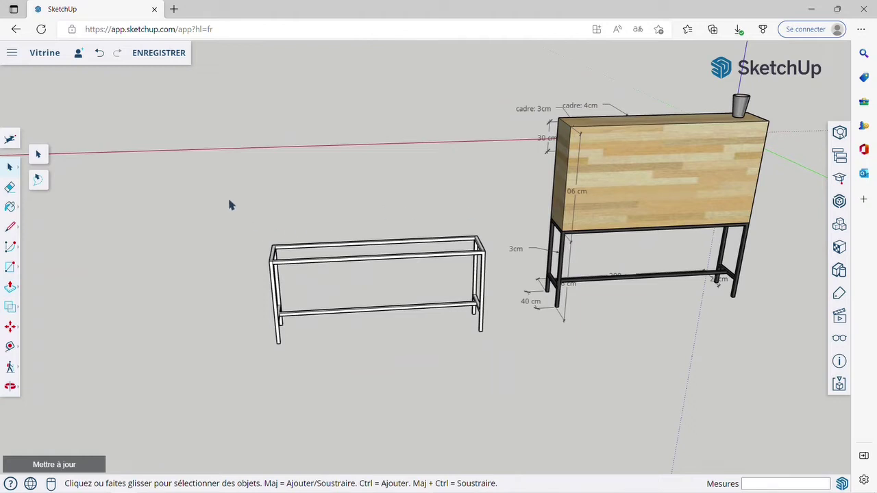
{"action": "left_click_drag", "start_coordinate": [240, 217], "coordinate": [509, 374]}
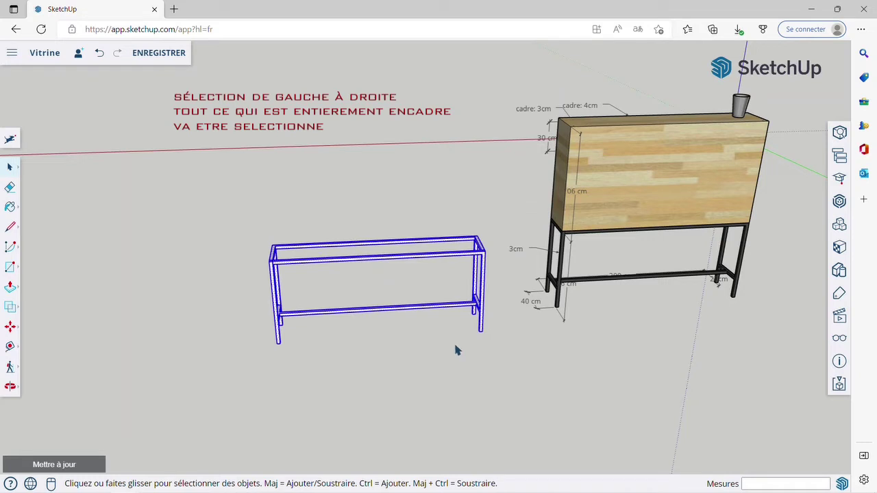
{"action": "left_click", "coordinate": [10, 208]}
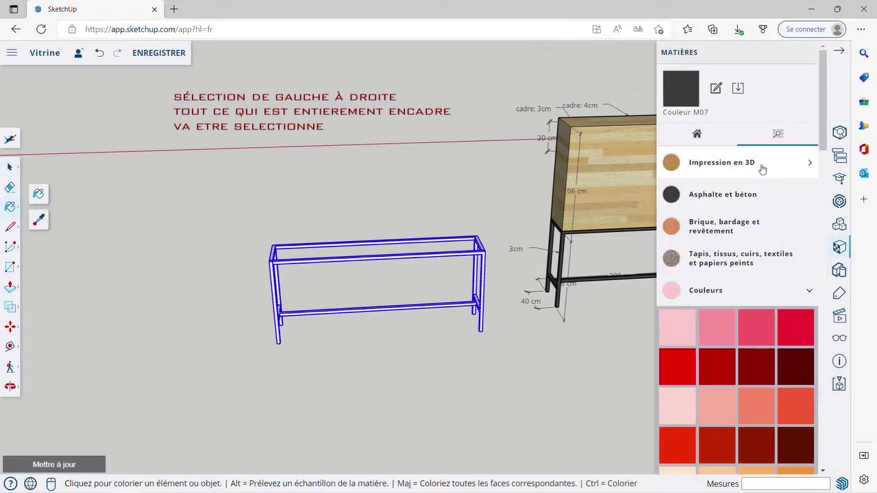
{"action": "left_click", "coordinate": [719, 291]}
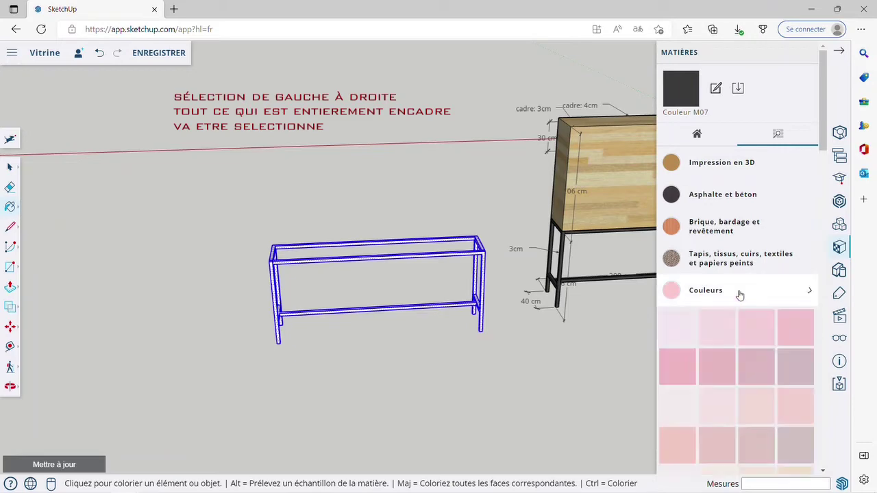
{"action": "scroll", "coordinate": [759, 332], "scroll_direction": "down", "scroll_amount": 15}
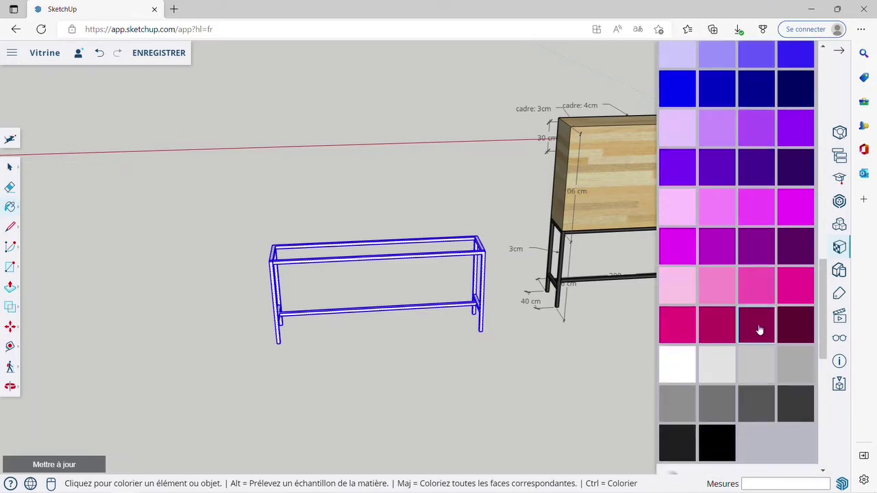
{"action": "scroll", "coordinate": [757, 330], "scroll_direction": "down", "scroll_amount": 3}
{"action": "scroll", "coordinate": [489, 251], "scroll_direction": "up", "scroll_amount": 2}
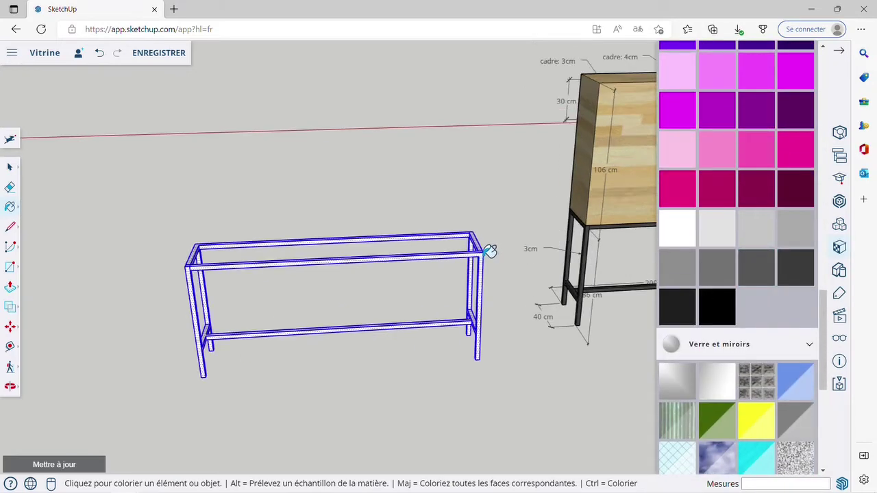
{"action": "scroll", "coordinate": [489, 252], "scroll_direction": "up", "scroll_amount": 2}
{"action": "left_click", "coordinate": [487, 250]}
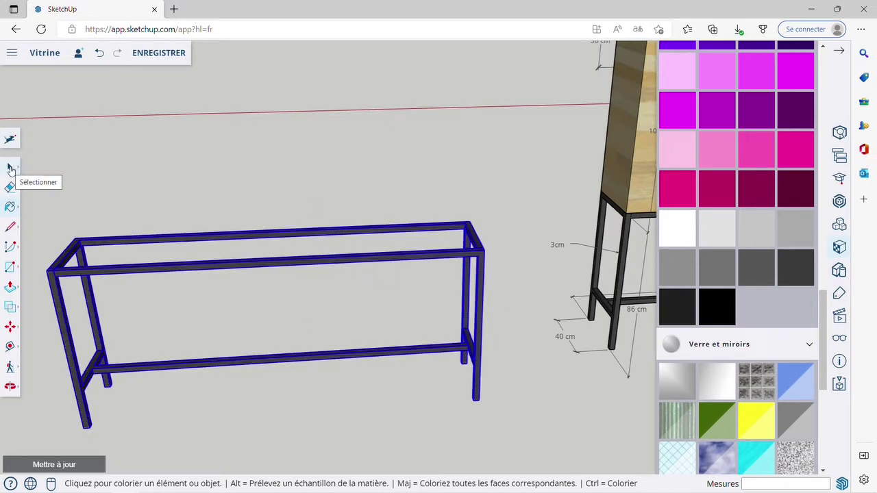
- Group the painted leg base, clear the selection and close the materials list
{"action": "left_click", "coordinate": [11, 168]}
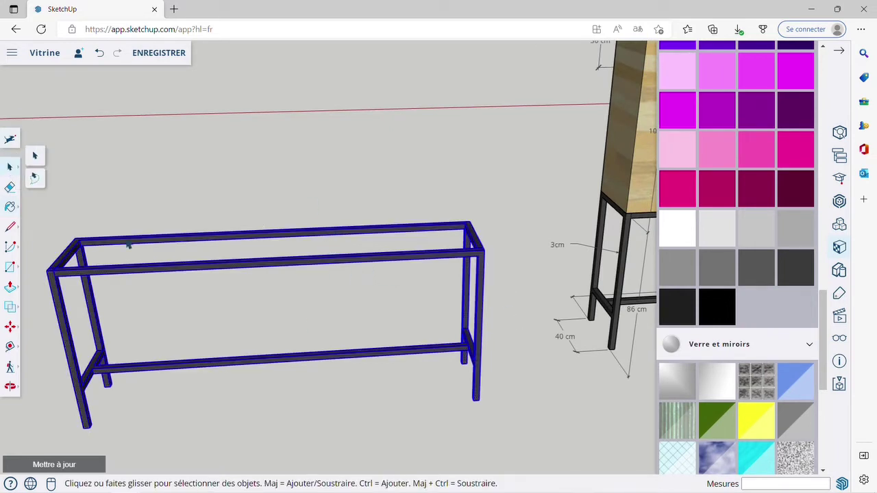
{"action": "right_click", "coordinate": [183, 271]}
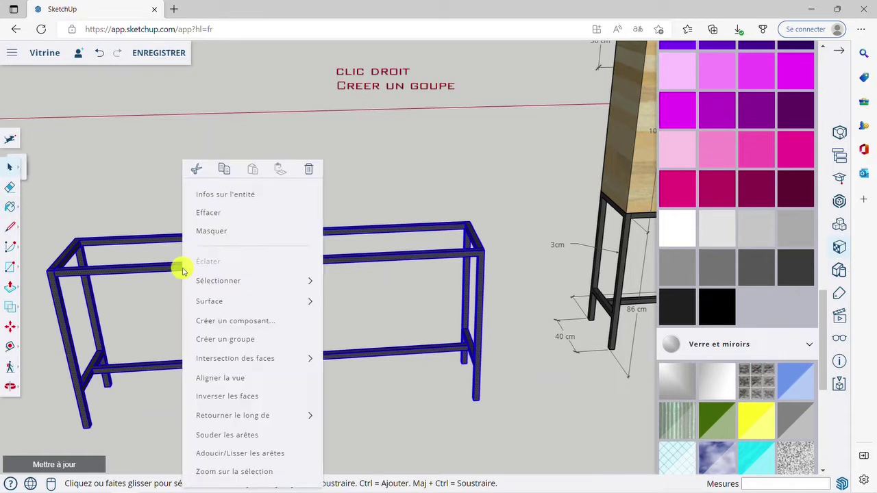
{"action": "left_click", "coordinate": [225, 339]}
{"action": "scroll", "coordinate": [402, 266], "scroll_direction": "down", "scroll_amount": 3}
{"action": "left_click", "coordinate": [455, 274]}
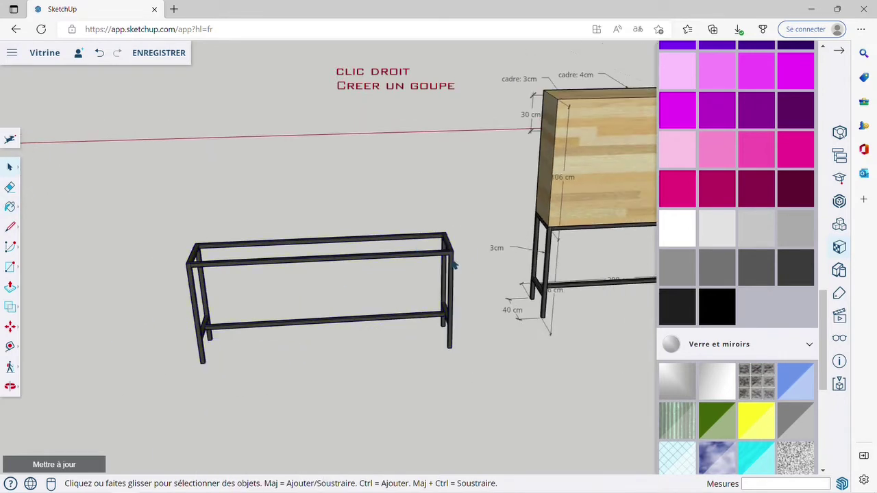
{"action": "left_click", "coordinate": [455, 266]}
{"action": "left_click", "coordinate": [481, 324]}
{"action": "scroll", "coordinate": [792, 148], "scroll_direction": "up", "scroll_amount": 3}
{"action": "scroll", "coordinate": [791, 148], "scroll_direction": "up", "scroll_amount": 10}
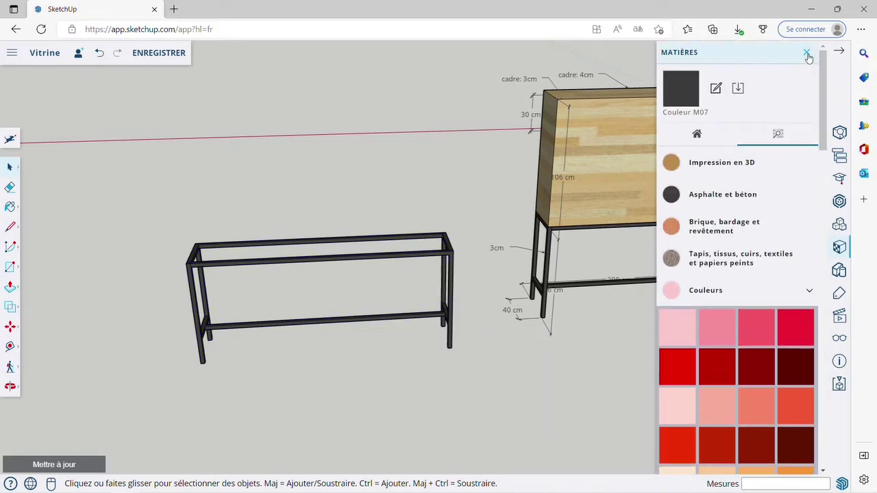
{"action": "left_click", "coordinate": [806, 53]}
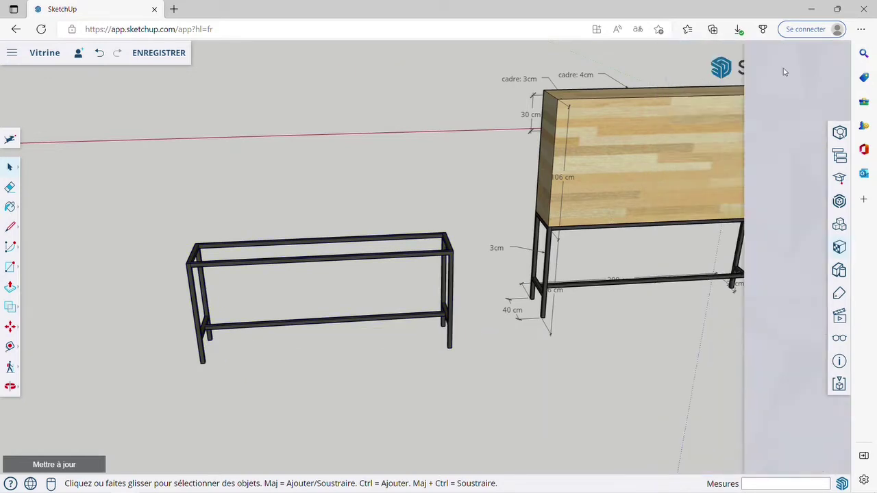
- Draw a 200 by 40 cm rectangle over the leg base's top frame, from one outer corner to the opposite one
{"action": "scroll", "coordinate": [635, 161], "scroll_direction": "down", "scroll_amount": 2}
{"action": "middle_click_drag", "start_coordinate": [231, 258], "coordinate": [662, 304]}
{"action": "scroll", "coordinate": [416, 174], "scroll_direction": "up", "scroll_amount": 4}
{"action": "middle_click_drag", "start_coordinate": [413, 187], "coordinate": [260, 170]}
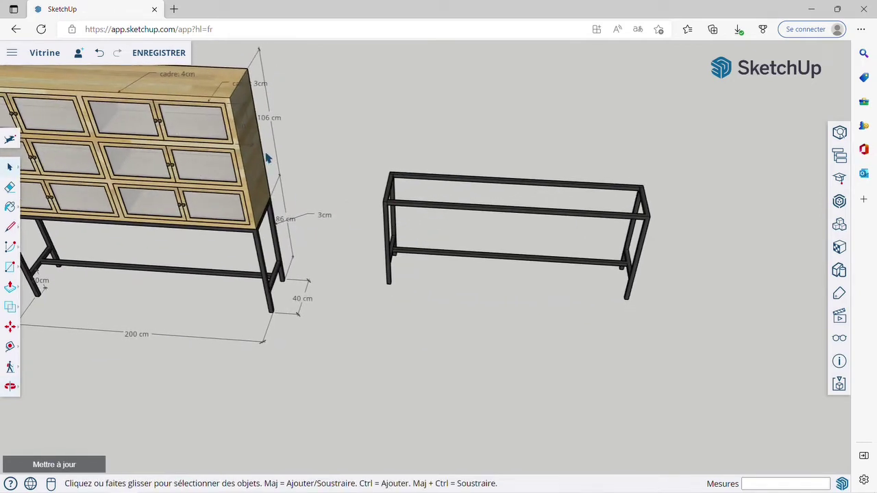
{"action": "left_click", "coordinate": [10, 268]}
{"action": "scroll", "coordinate": [319, 171], "scroll_direction": "up", "scroll_amount": 3}
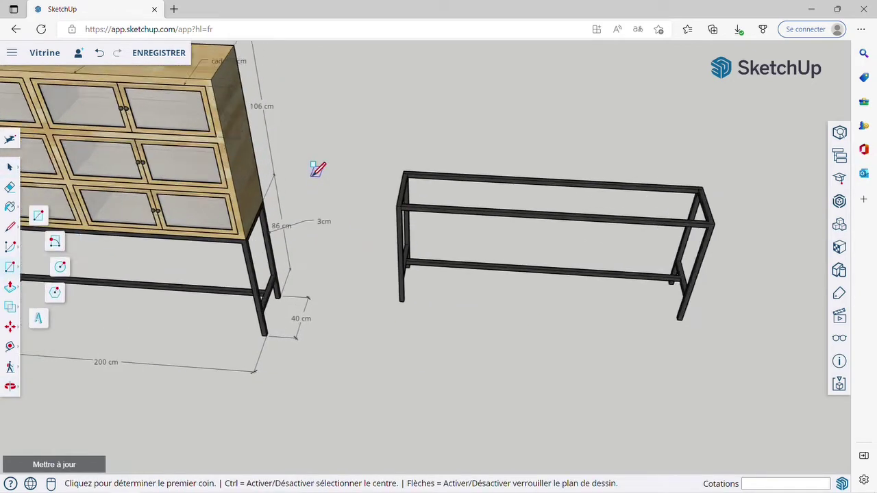
{"action": "left_click", "coordinate": [439, 168]}
{"action": "scroll", "coordinate": [617, 191], "scroll_direction": "down", "scroll_amount": 3}
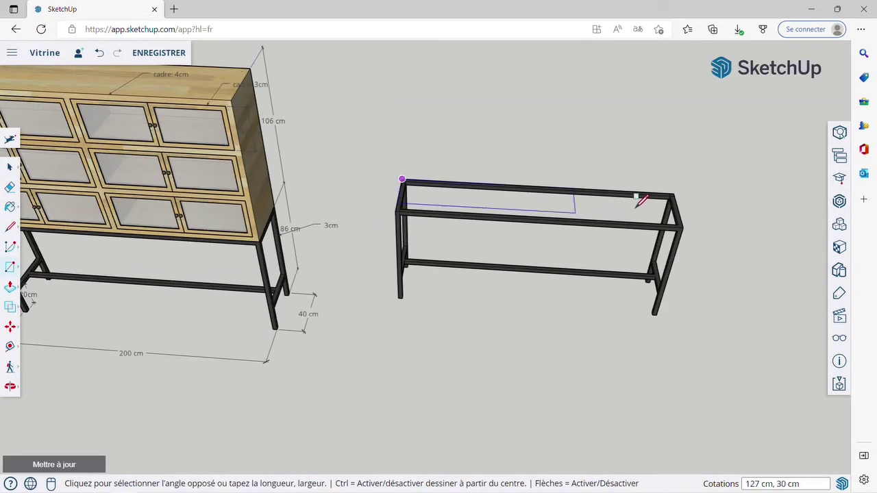
{"action": "scroll", "coordinate": [685, 222], "scroll_direction": "up", "scroll_amount": 3}
{"action": "left_click", "coordinate": [689, 236]}
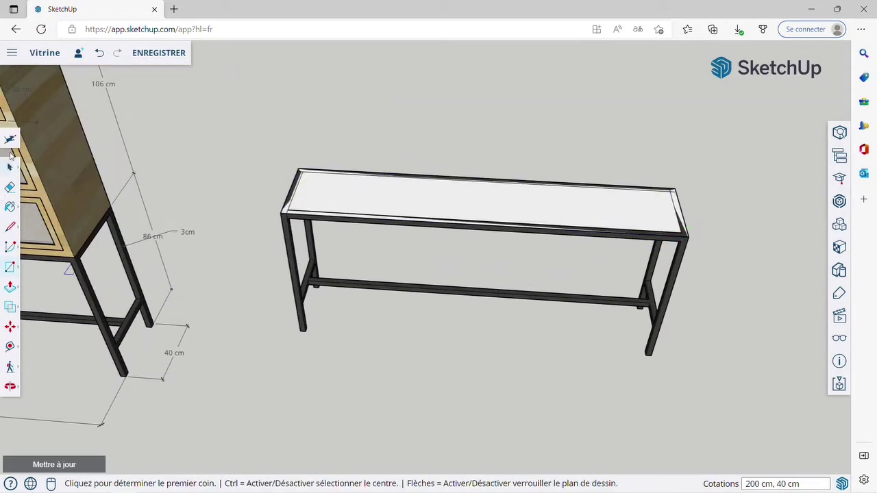
- Extrude the rectangle on top of the leg base 106 cm upward to form the cabinet body
{"action": "left_click", "coordinate": [11, 168]}
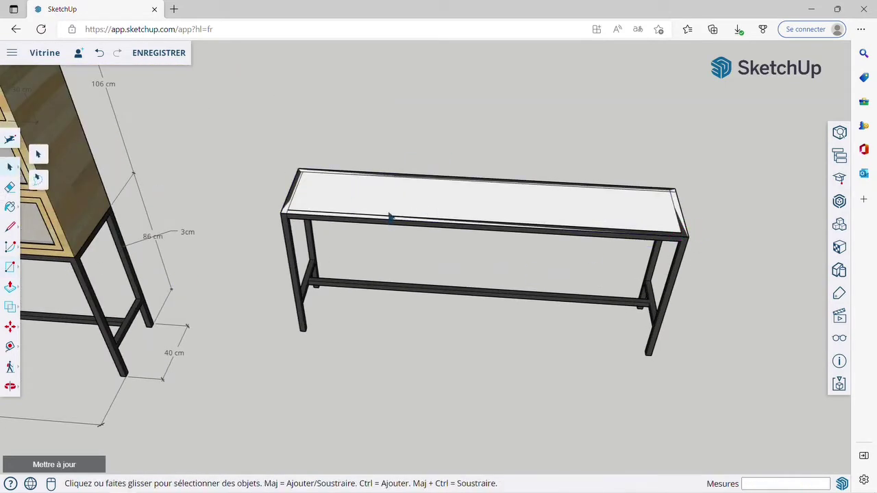
{"action": "left_click", "coordinate": [294, 264]}
{"action": "left_click", "coordinate": [330, 369]}
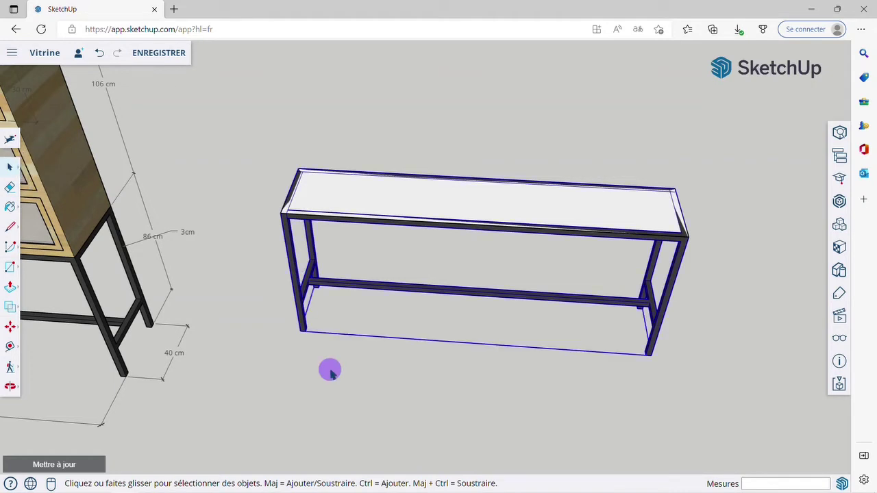
{"action": "scroll", "coordinate": [547, 220], "scroll_direction": "down", "scroll_amount": 2}
{"action": "left_click", "coordinate": [534, 216]}
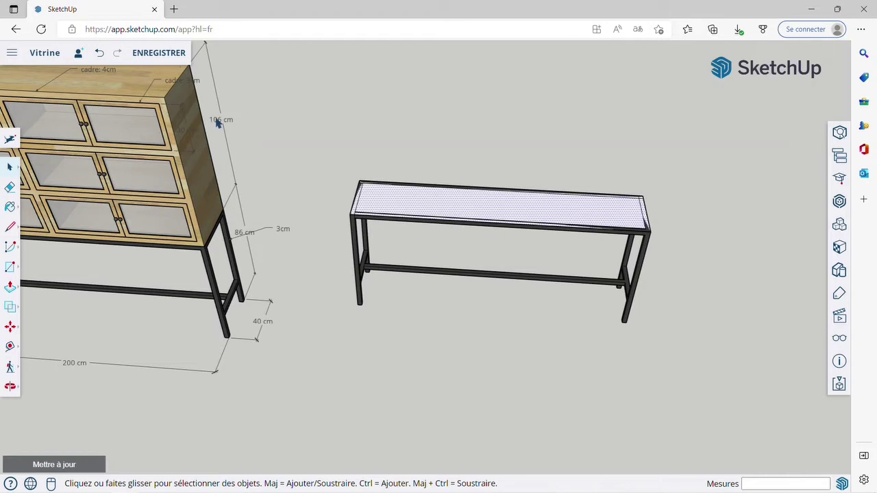
{"action": "left_click", "coordinate": [10, 287]}
{"action": "left_click", "coordinate": [442, 206]}
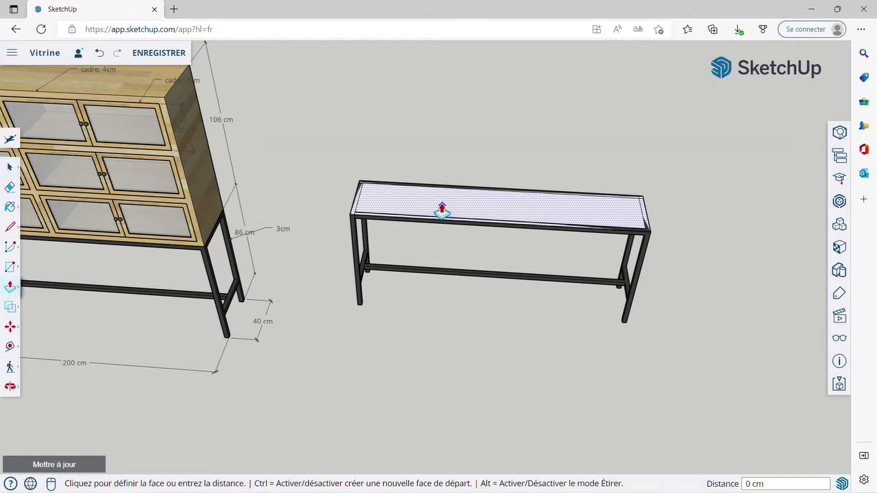
{"action": "type", "text": "106"}
{"action": "key", "text": "Return"}
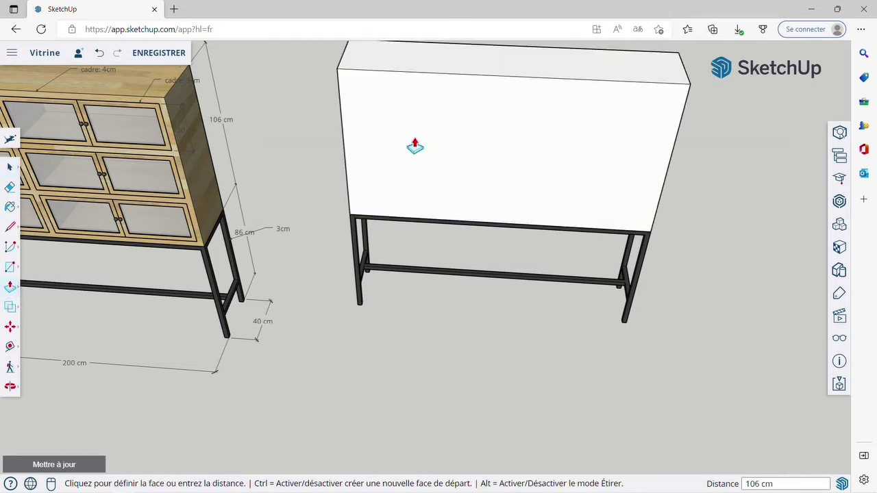
{"action": "key", "text": "space"}
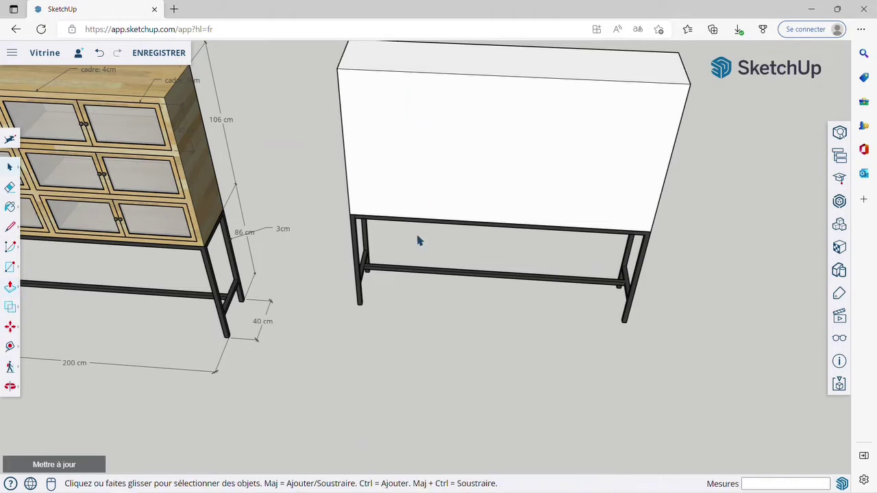
- Offset the outline of the cabinet body's front face 4 cm inward
{"action": "scroll", "coordinate": [592, 272], "scroll_direction": "down", "scroll_amount": 3}
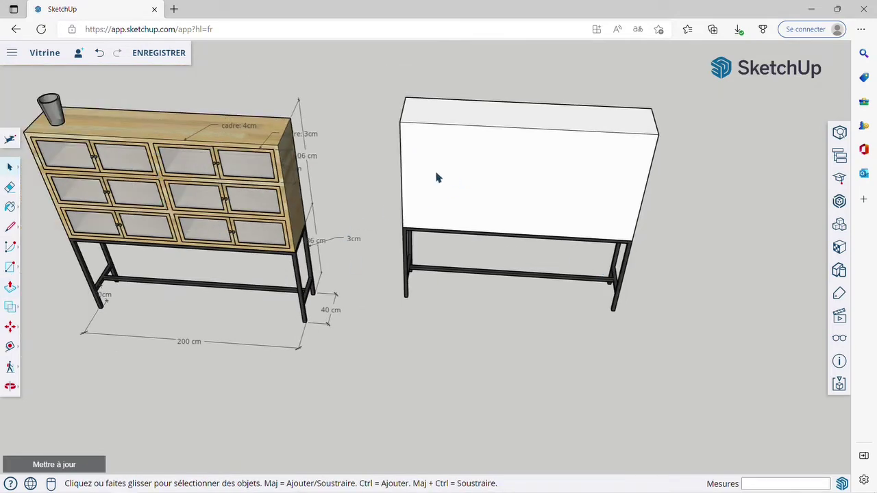
{"action": "scroll", "coordinate": [275, 156], "scroll_direction": "up", "scroll_amount": 2}
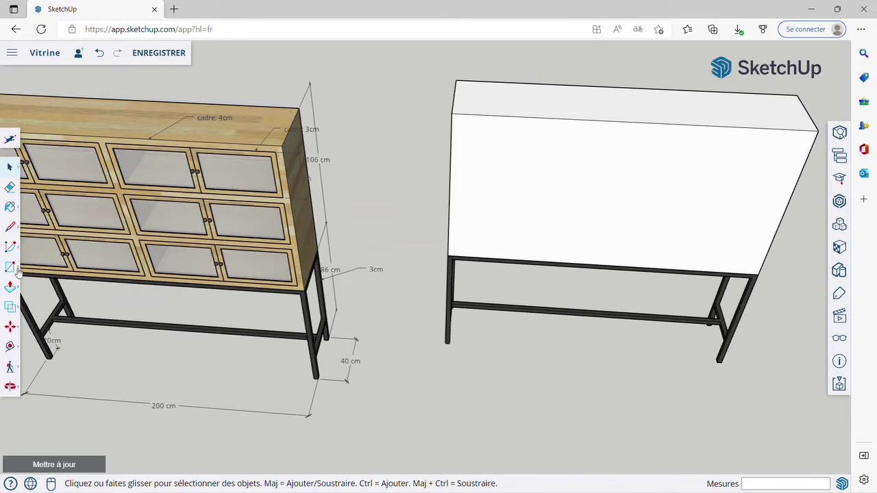
{"action": "left_click", "coordinate": [11, 287]}
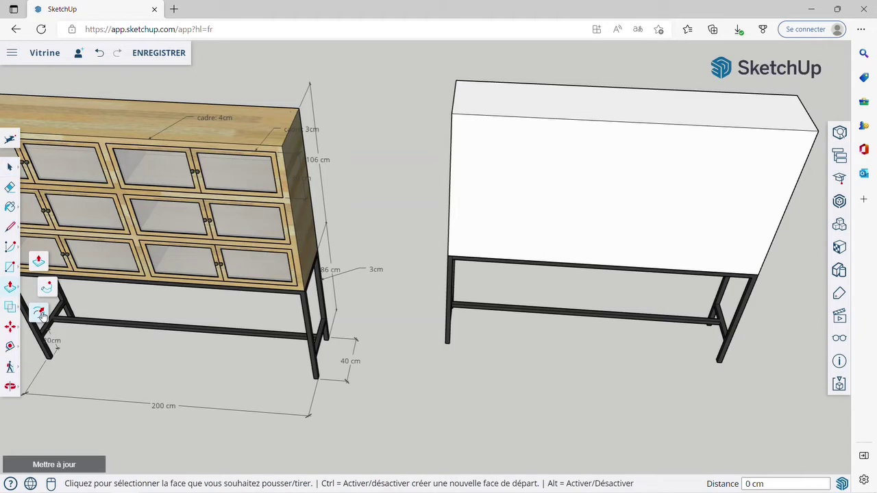
{"action": "left_click", "coordinate": [40, 314]}
{"action": "left_click", "coordinate": [559, 169]}
{"action": "left_click", "coordinate": [561, 169]}
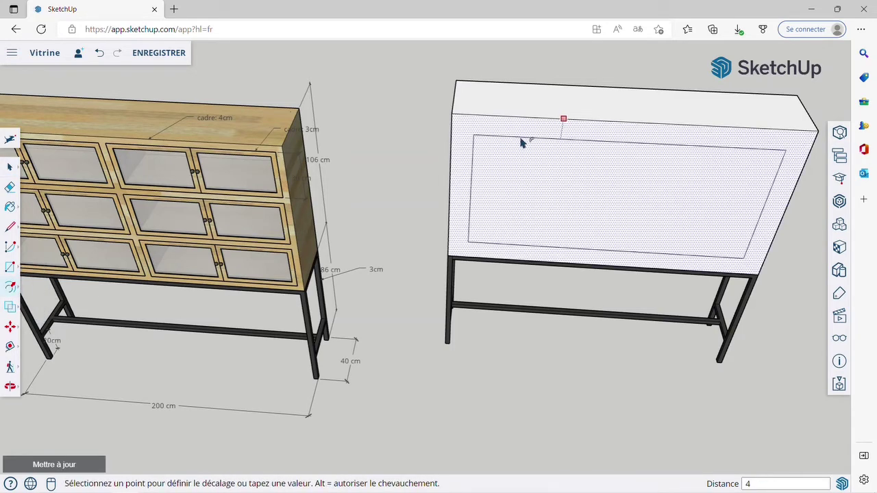
{"action": "key", "text": "Return"}
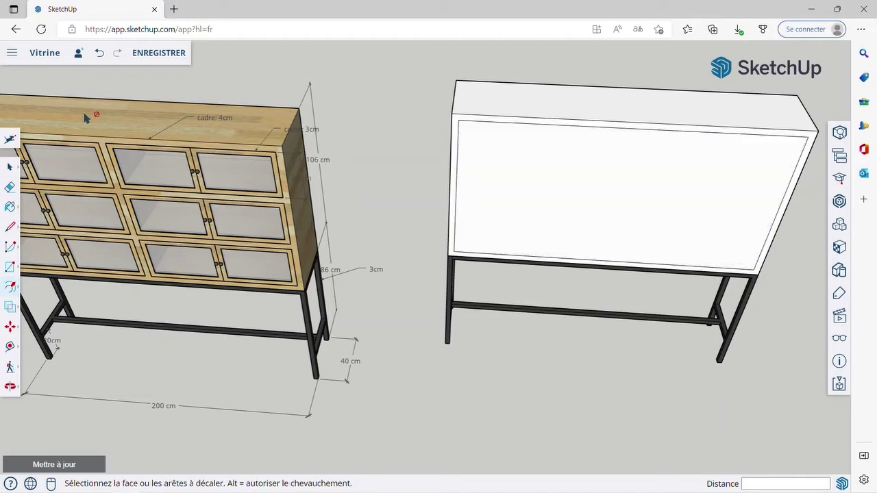
- Copy the bottom edge of the front face's inner outline 30 cm straight up
{"action": "left_click", "coordinate": [9, 167]}
{"action": "left_click", "coordinate": [558, 260]}
{"action": "scroll", "coordinate": [440, 265], "scroll_direction": "down", "scroll_amount": 2}
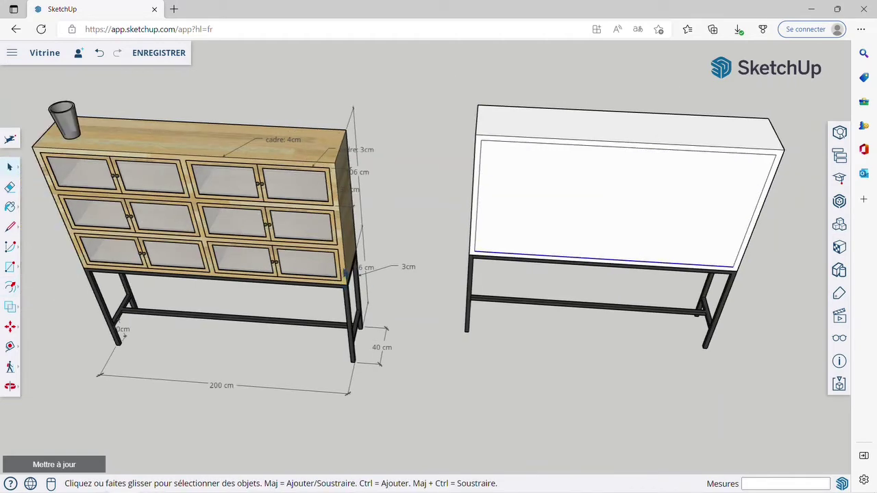
{"action": "middle_click_drag", "start_coordinate": [335, 252], "coordinate": [261, 151]}
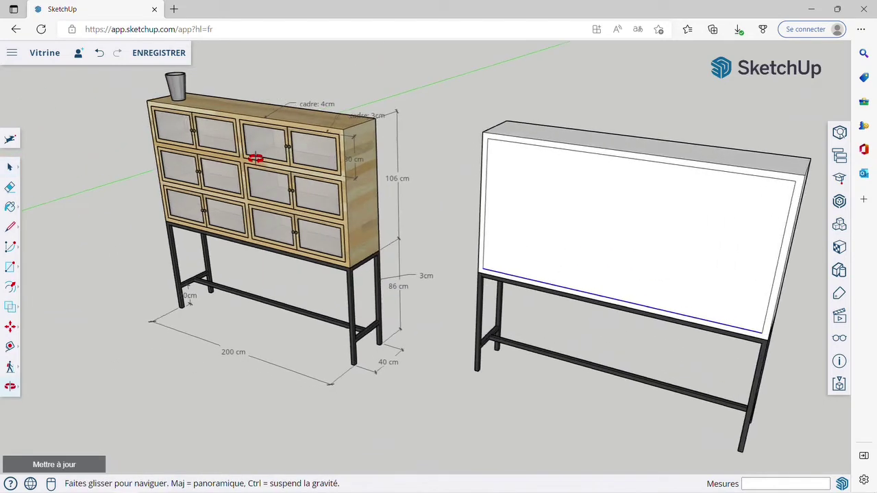
{"action": "scroll", "coordinate": [336, 149], "scroll_direction": "up", "scroll_amount": 3}
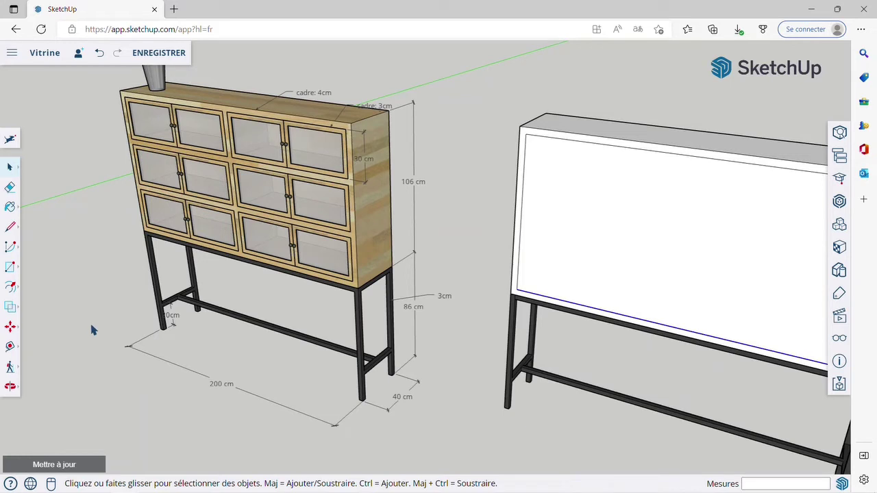
{"action": "left_click", "coordinate": [15, 329]}
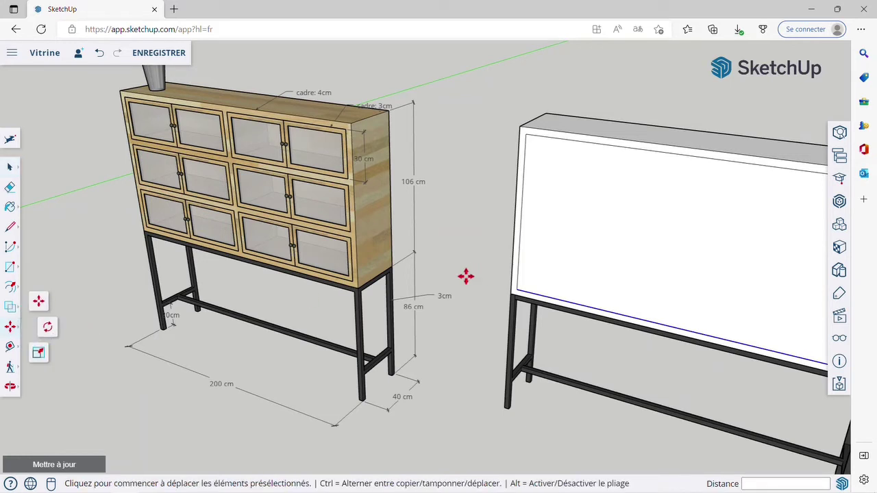
{"action": "key", "text": "ctrl"}
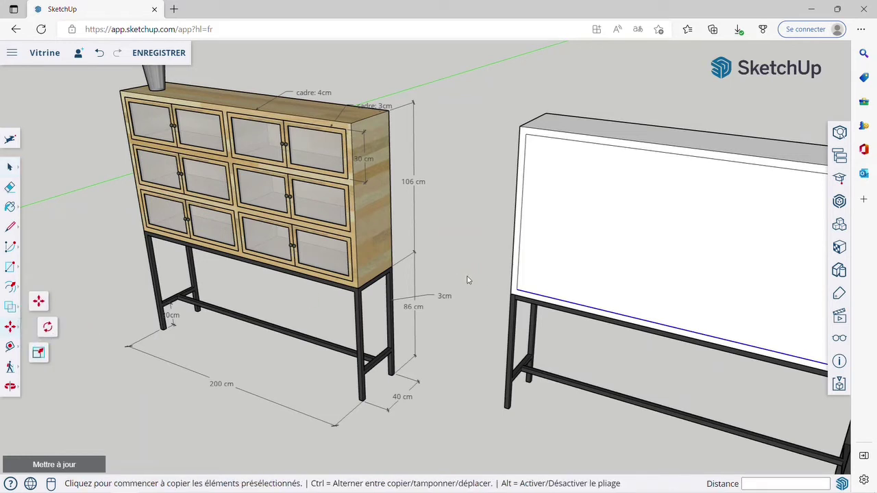
{"action": "left_click", "coordinate": [517, 288]}
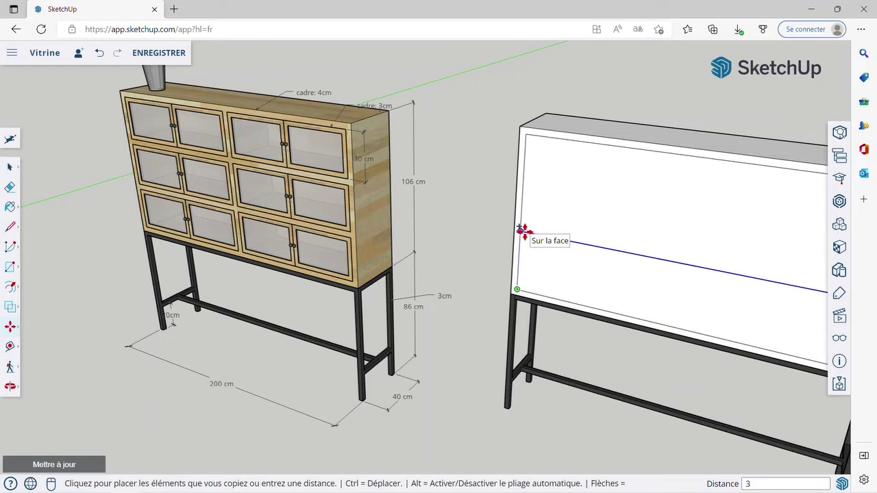
{"action": "type", "text": "30"}
{"action": "key", "text": "Return"}
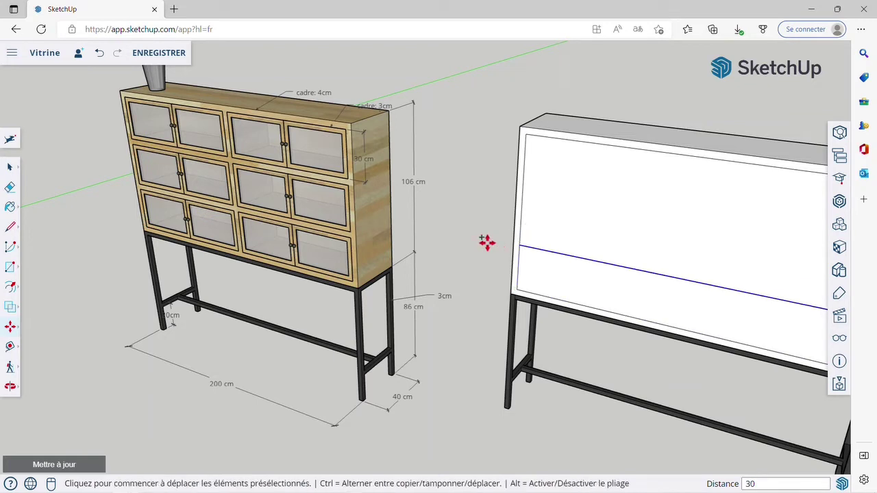
- Copy the lowest horizontal dividing line 4 cm upward to outline the lower shelf band
{"action": "key", "text": "ctrl"}
{"action": "left_click", "coordinate": [519, 244]}
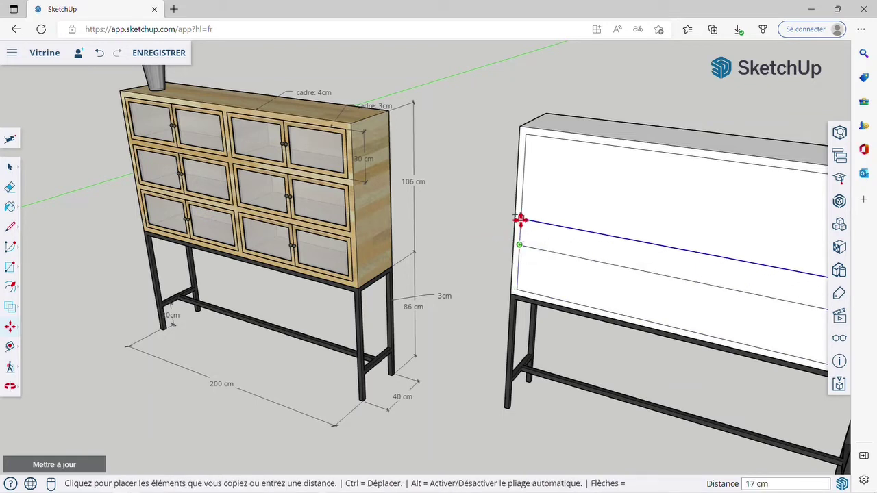
{"action": "key", "text": "Return"}
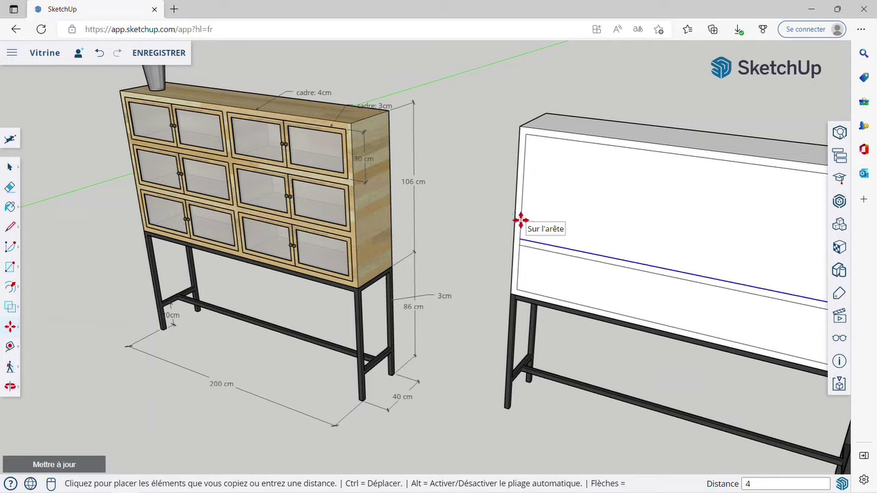
- Outline the upper shelf band by copying the lower band's top line 30 cm upward and that copy another 4 cm upward
{"action": "key", "text": "ctrl"}
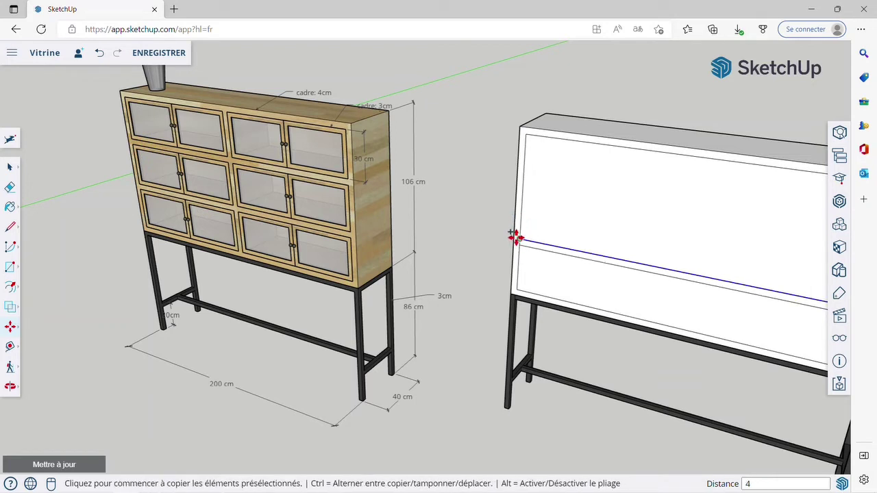
{"action": "left_click", "coordinate": [521, 237]}
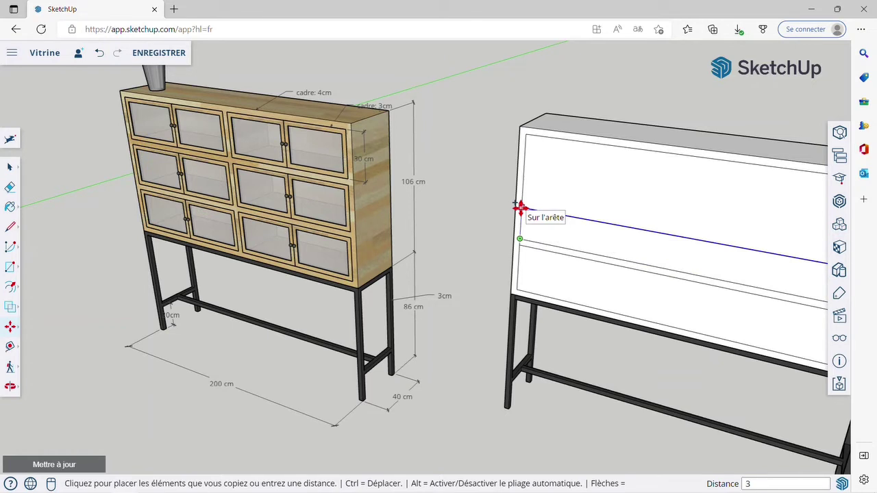
{"action": "key", "text": "Return"}
{"action": "key", "text": "ctrl"}
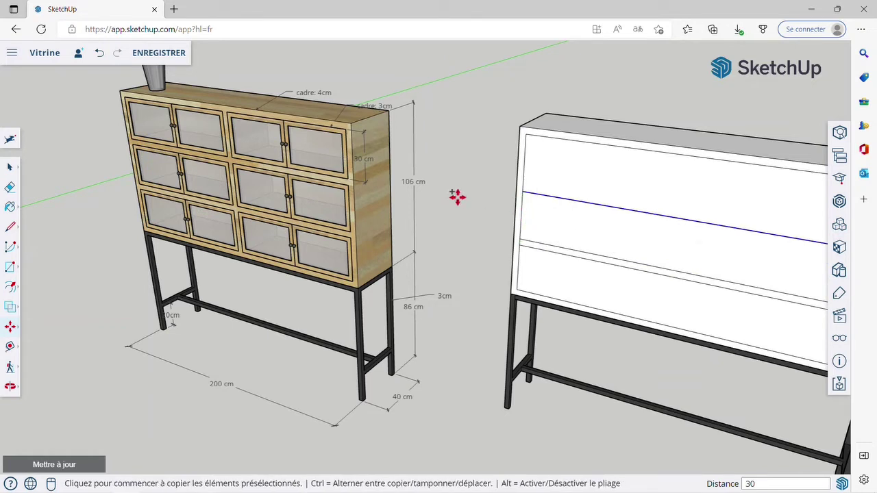
{"action": "left_click", "coordinate": [523, 191]}
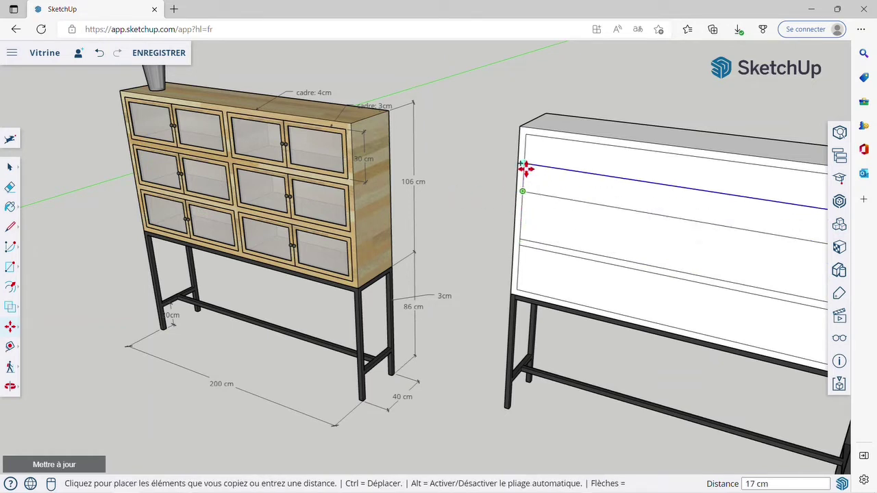
{"action": "left_click", "coordinate": [523, 169]}
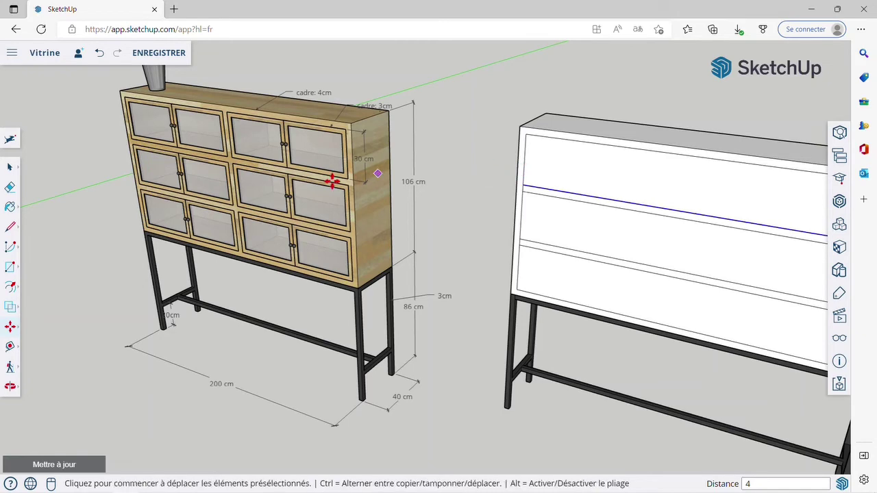
{"action": "scroll", "coordinate": [333, 180], "scroll_direction": "down", "scroll_amount": 2}
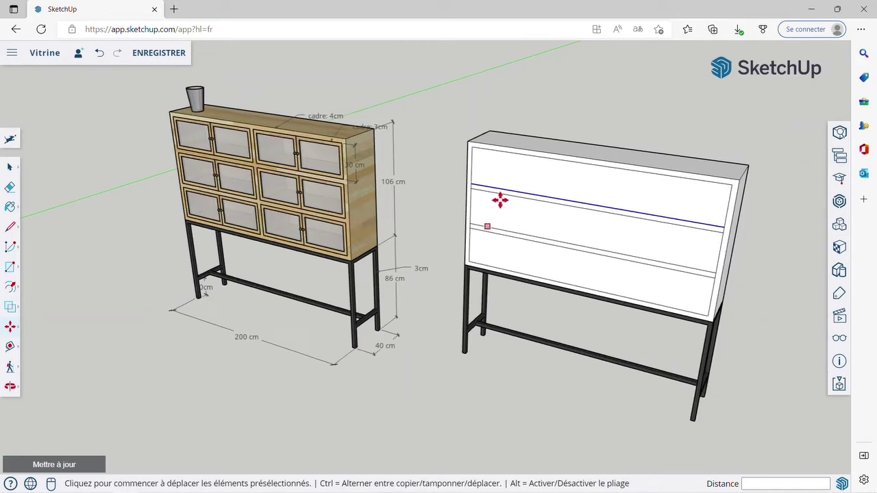
- Draw a vertical line across the front's top compartment, from the midpoint of its upper edge to its lower edge
{"action": "left_click", "coordinate": [10, 167]}
{"action": "scroll", "coordinate": [241, 146], "scroll_direction": "up", "scroll_amount": 5}
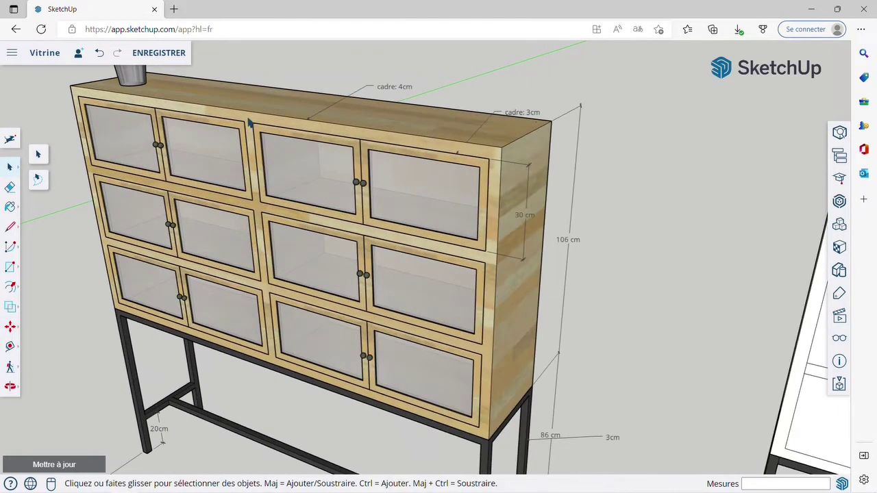
{"action": "scroll", "coordinate": [220, 218], "scroll_direction": "down", "scroll_amount": 4}
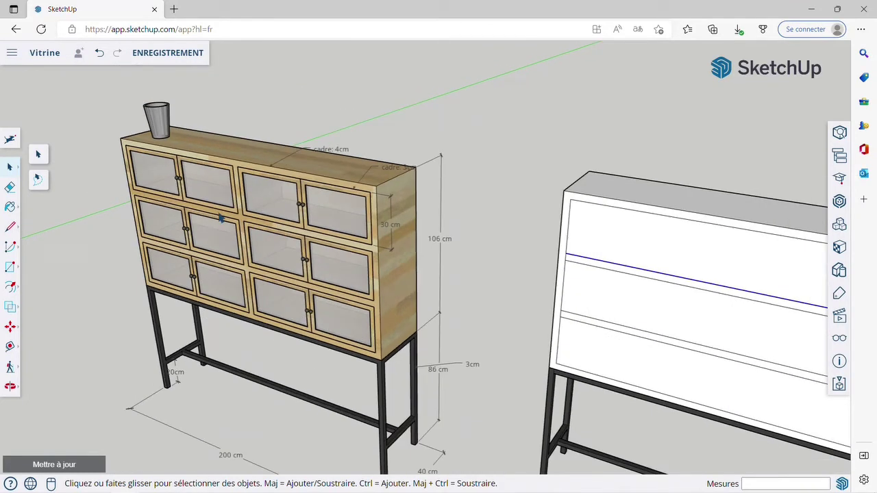
{"action": "scroll", "coordinate": [364, 148], "scroll_direction": "down", "scroll_amount": 2}
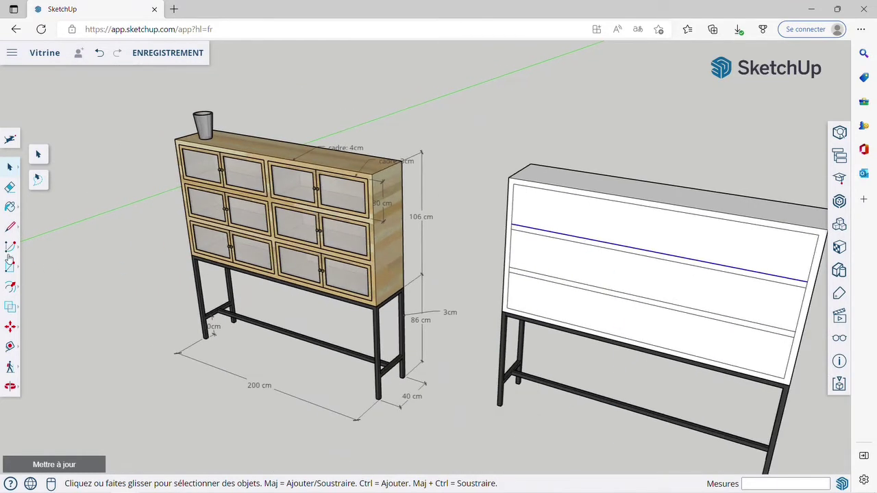
{"action": "left_click", "coordinate": [10, 228]}
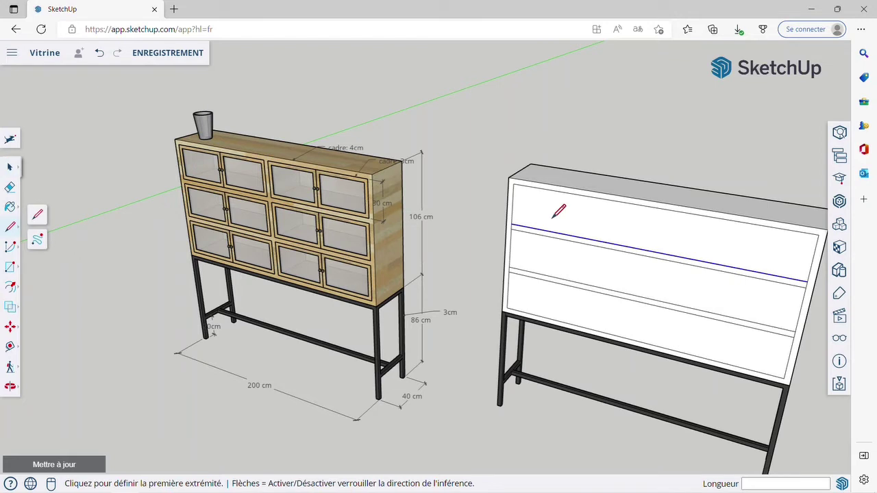
{"action": "left_click", "coordinate": [651, 207]}
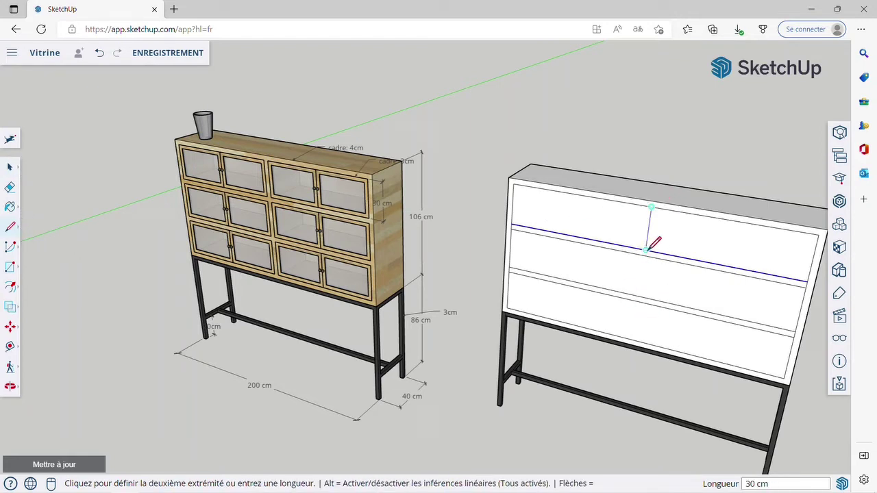
{"action": "left_click", "coordinate": [649, 249]}
- Copy the top compartment's vertical centre line 2 cm to the left along the upper edge
{"action": "scroll", "coordinate": [646, 250], "scroll_direction": "up", "scroll_amount": 2}
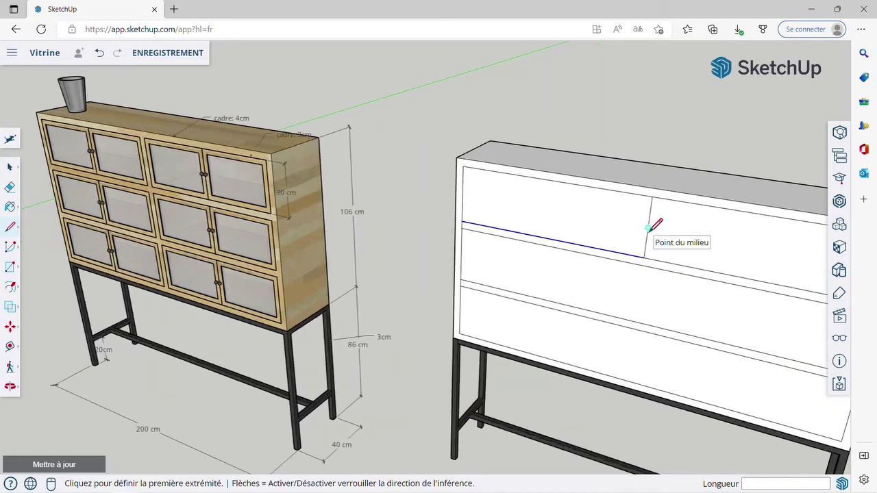
{"action": "key", "text": "space"}
{"action": "left_click", "coordinate": [649, 218]}
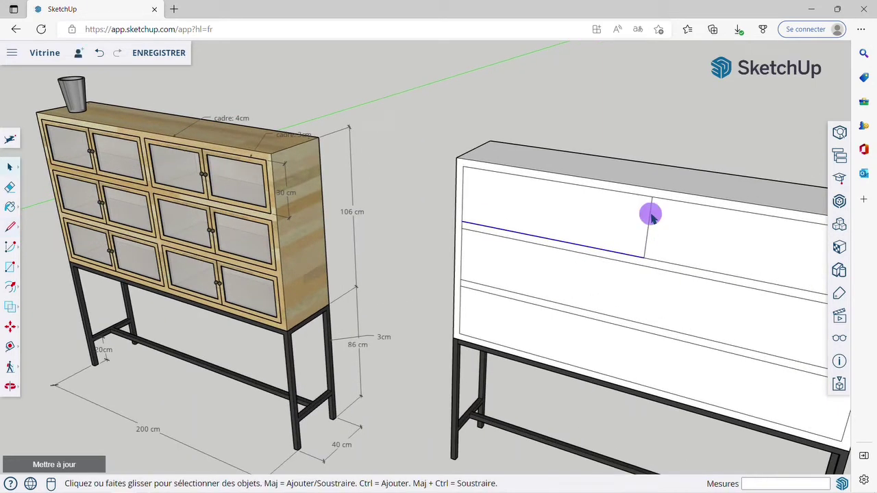
{"action": "left_click", "coordinate": [10, 326]}
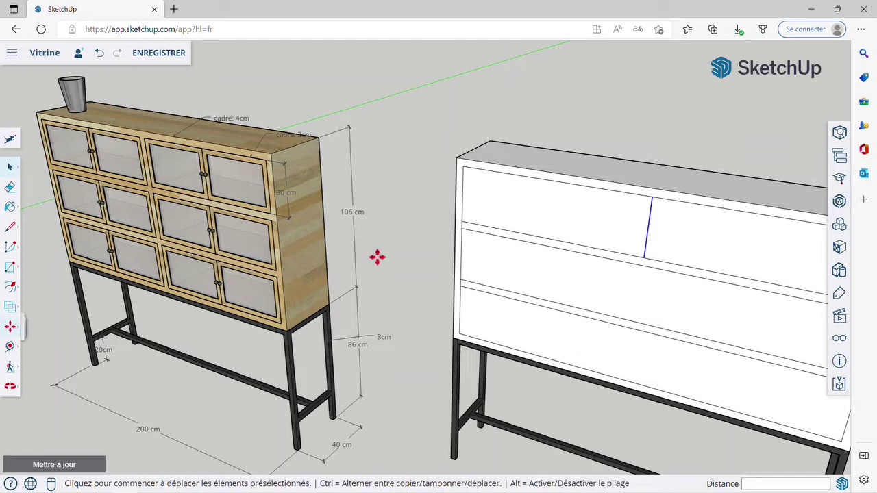
{"action": "key", "text": "ctrl"}
{"action": "left_click", "coordinate": [654, 198]}
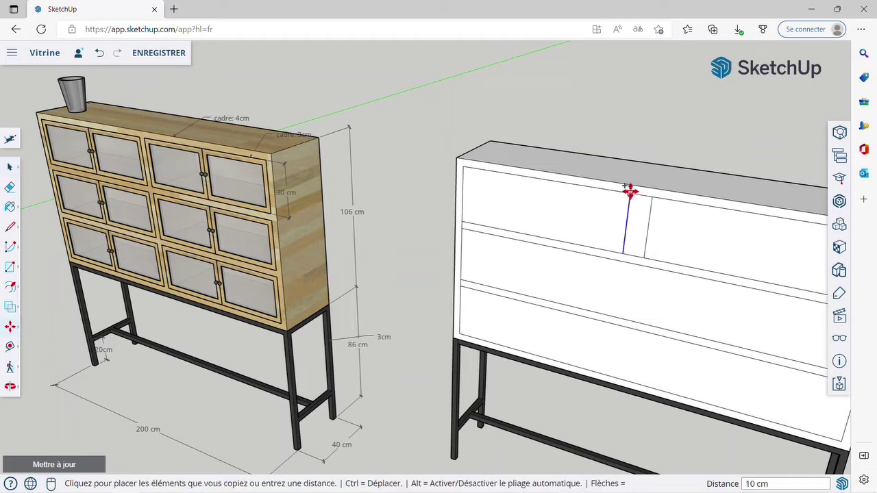
{"action": "type", "text": "2"}
{"action": "key", "text": "Return"}
- Move the original vertical centre line of the top compartment 2 cm to the right, without copying it
{"action": "key", "text": "space"}
{"action": "left_click", "coordinate": [649, 215]}
{"action": "left_click", "coordinate": [651, 215]}
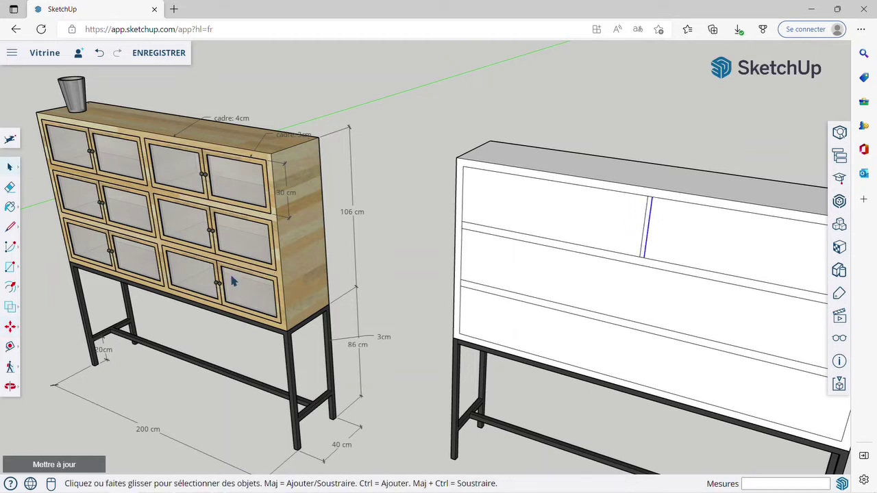
{"action": "left_click", "coordinate": [10, 327]}
{"action": "scroll", "coordinate": [653, 205], "scroll_direction": "up", "scroll_amount": 2}
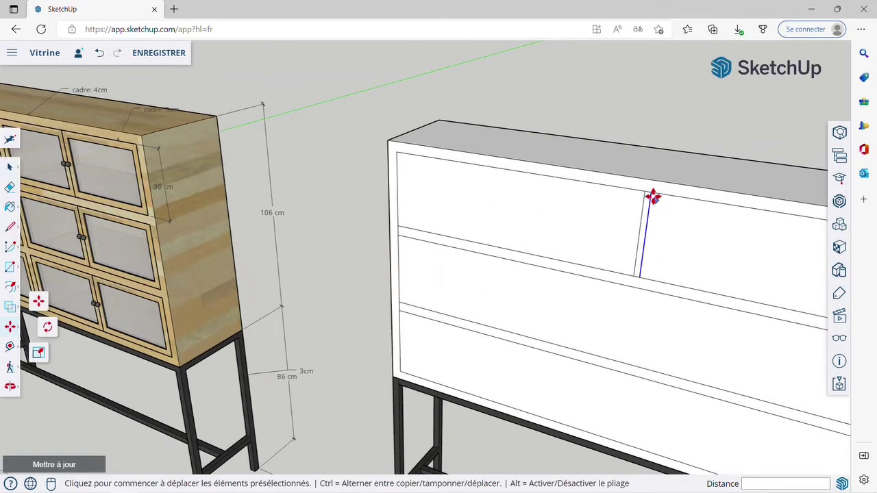
{"action": "left_click", "coordinate": [651, 194]}
{"action": "type", "text": "2"}
{"action": "key", "text": "Return"}
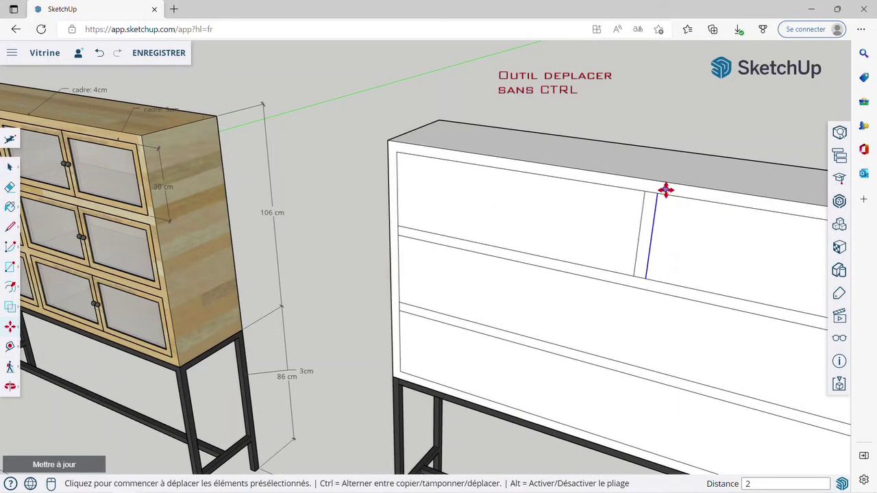
{"action": "scroll", "coordinate": [655, 184], "scroll_direction": "down", "scroll_amount": 1}
{"action": "key", "text": "space"}
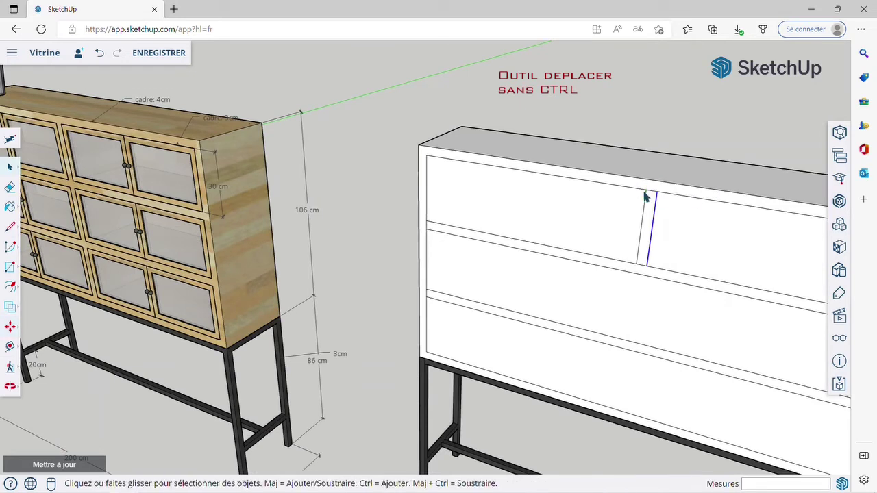
- Copy the top compartment's narrow vertical strip 34 cm down into the middle compartment
{"action": "left_click", "coordinate": [645, 221]}
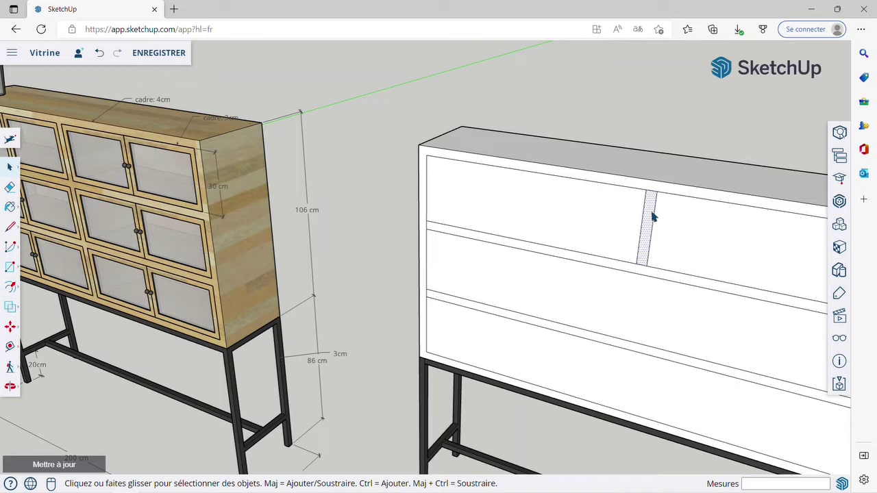
{"action": "left_click", "coordinate": [13, 328]}
{"action": "key", "text": "ctrl"}
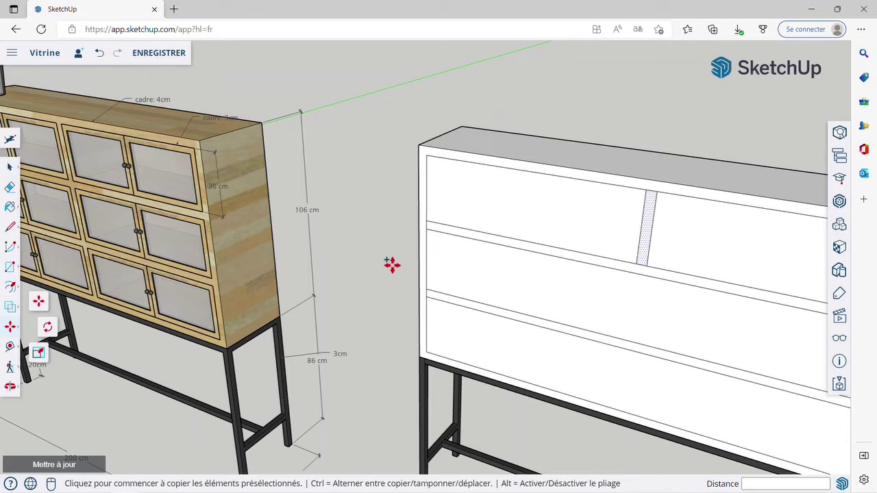
{"action": "left_click", "coordinate": [644, 187]}
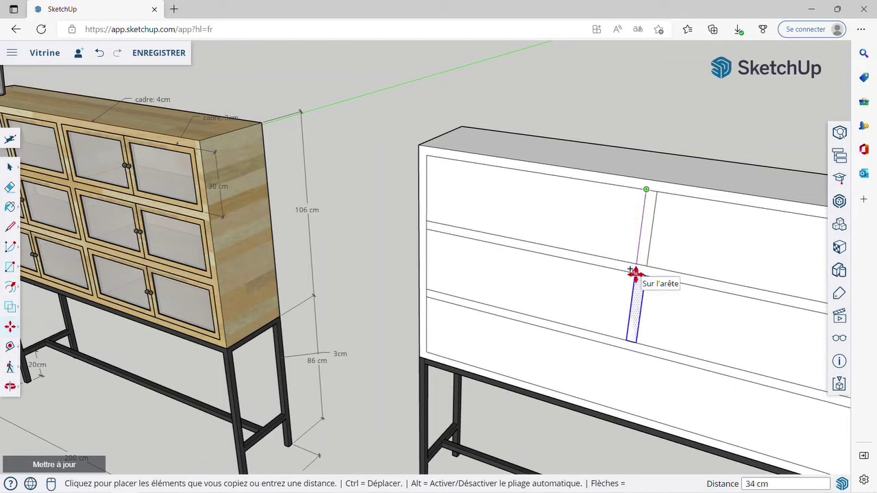
{"action": "left_click", "coordinate": [634, 274]}
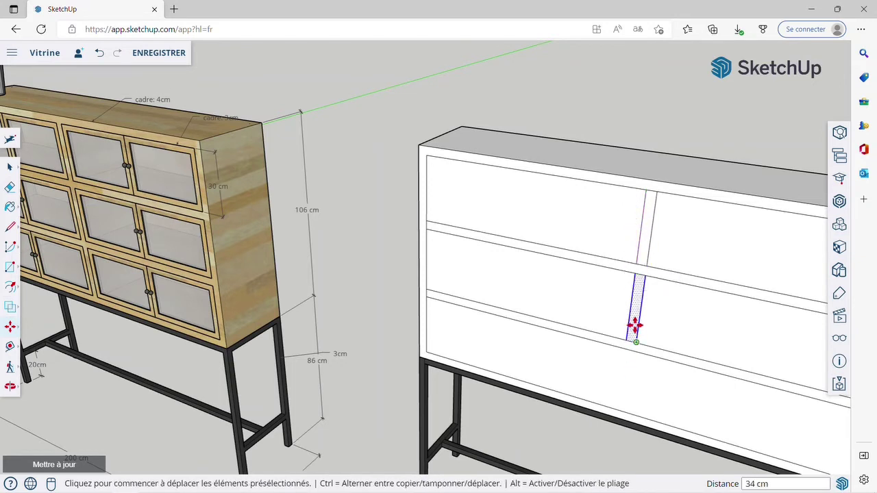
- Copy the middle compartment's vertical strip 34 cm down into the bottom compartment
{"action": "left_click", "coordinate": [633, 273]}
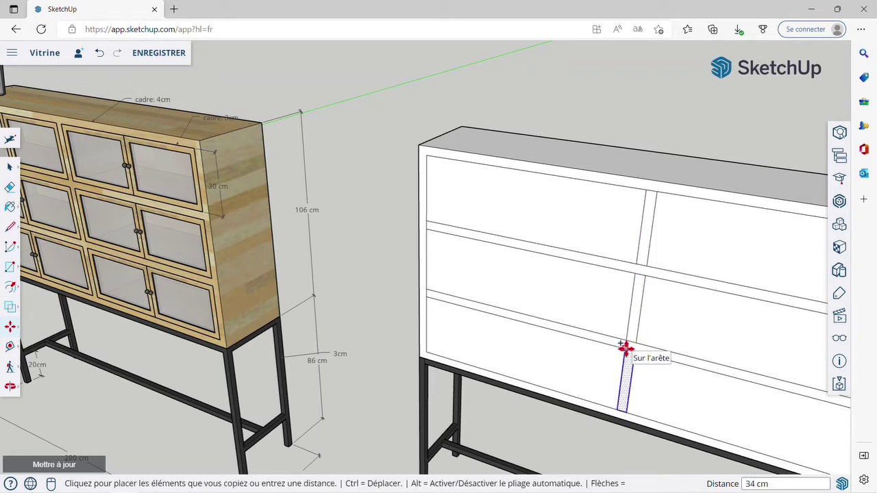
{"action": "left_click", "coordinate": [626, 349]}
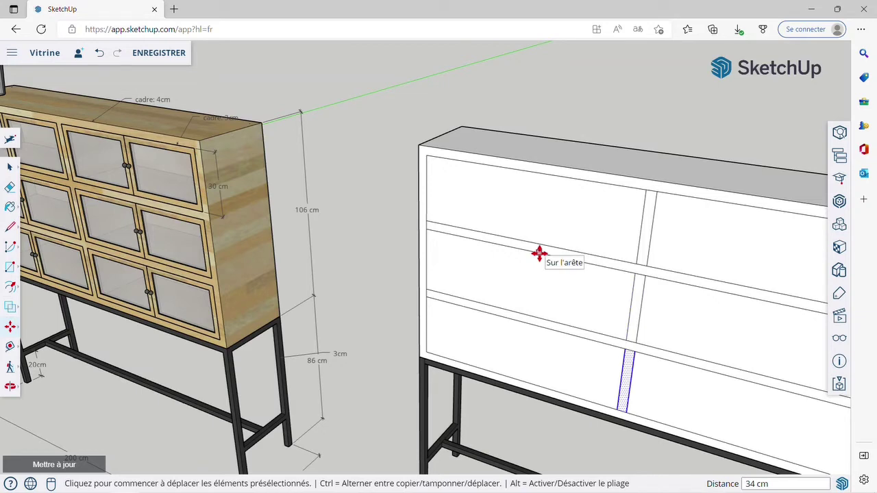
{"action": "key", "text": "space"}
{"action": "scroll", "coordinate": [453, 233], "scroll_direction": "down", "scroll_amount": 3}
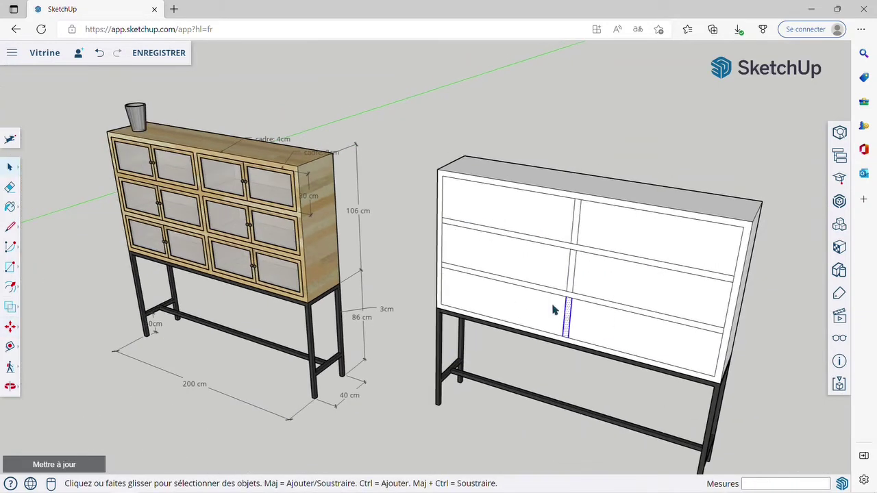
- Erase the short line segments crossing the vertical divider where it meets the two horizontal dividers
{"action": "left_click", "coordinate": [579, 207]}
{"action": "scroll", "coordinate": [579, 249], "scroll_direction": "up", "scroll_amount": 2}
{"action": "left_click", "coordinate": [571, 245]}
{"action": "left_click", "coordinate": [573, 250]}
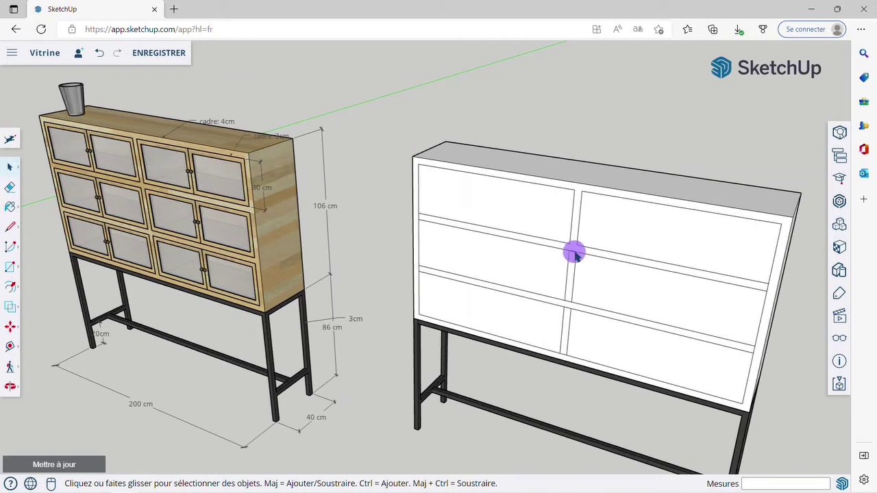
{"action": "left_click", "coordinate": [569, 306]}
{"action": "left_click", "coordinate": [569, 308]}
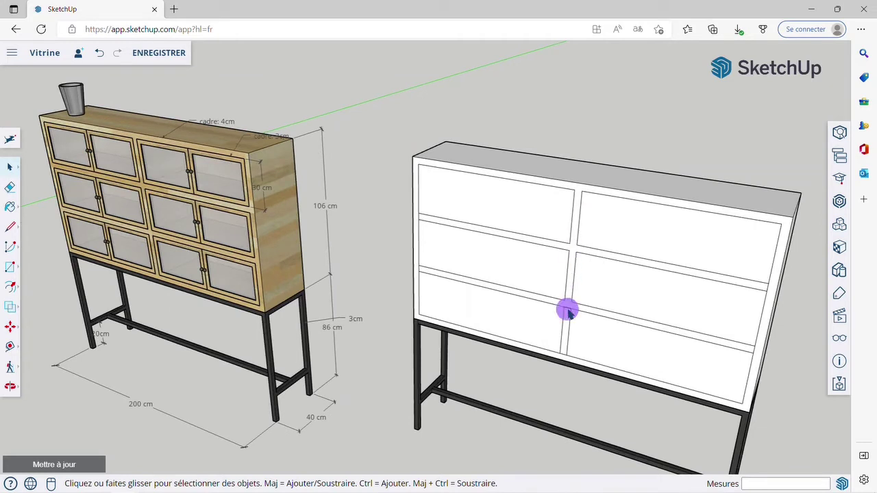
- Erase the short segments closing the ends of both horizontal dividers at the two sides of the frame
{"action": "left_click", "coordinate": [420, 268]}
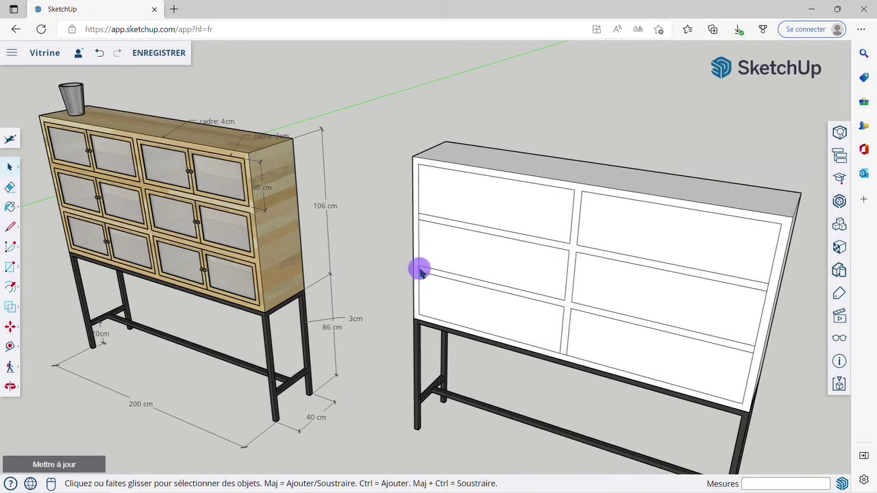
{"action": "left_click", "coordinate": [419, 219]}
{"action": "left_click", "coordinate": [767, 284]}
{"action": "left_click", "coordinate": [756, 354]}
- Push the face of the upper-left compartment 38 cm into the cabinet body
{"action": "middle_click_drag", "start_coordinate": [461, 214], "coordinate": [524, 202]}
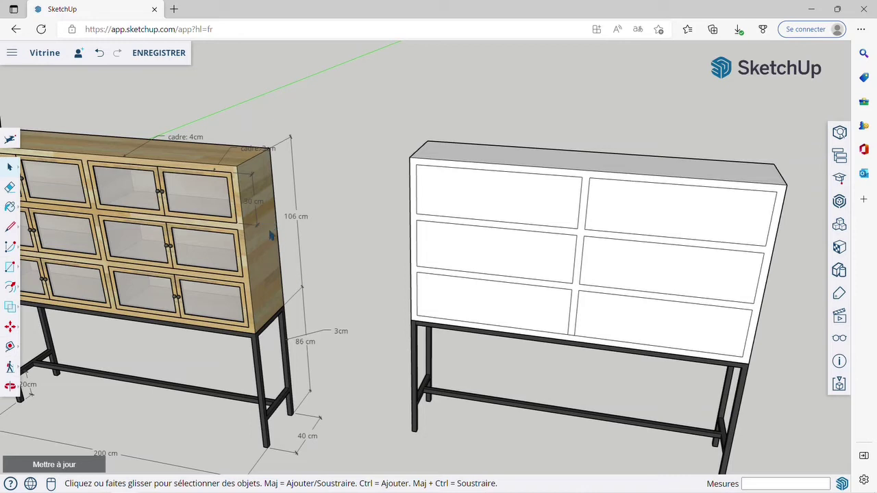
{"action": "left_click", "coordinate": [459, 202]}
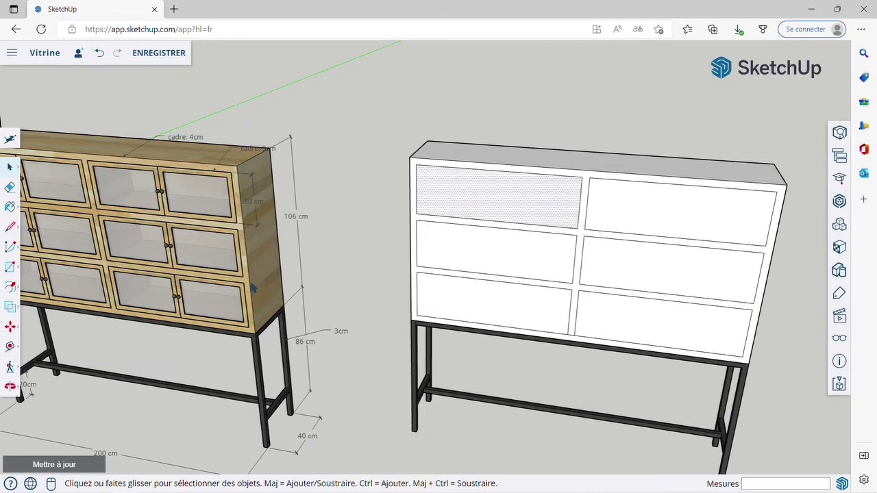
{"action": "left_click", "coordinate": [12, 293]}
{"action": "left_click", "coordinate": [39, 273]}
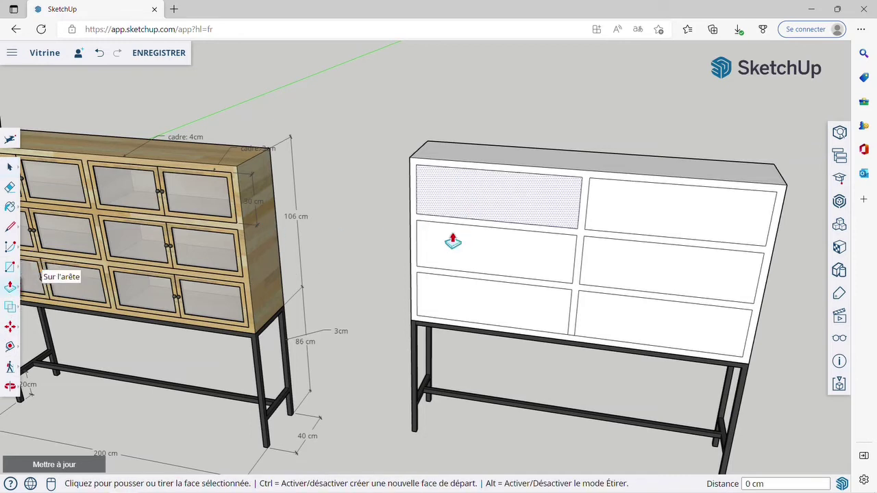
{"action": "left_click", "coordinate": [451, 209]}
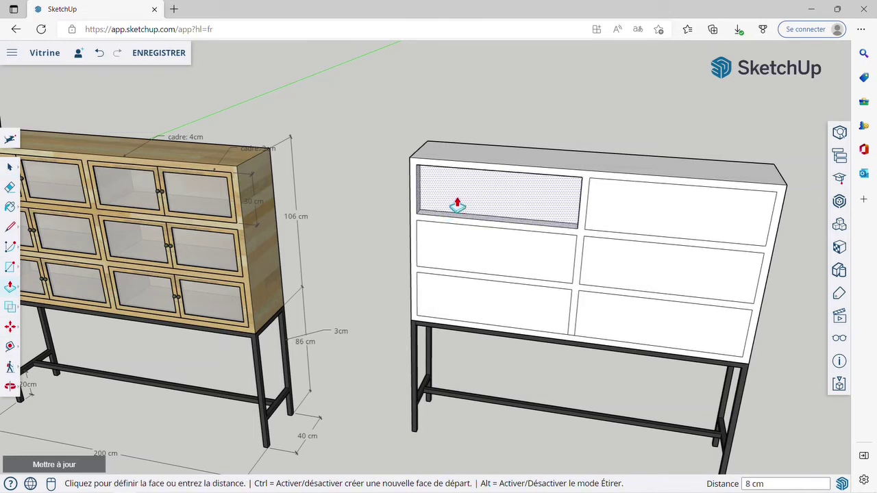
{"action": "type", "text": "38"}
{"action": "key", "text": "Return"}
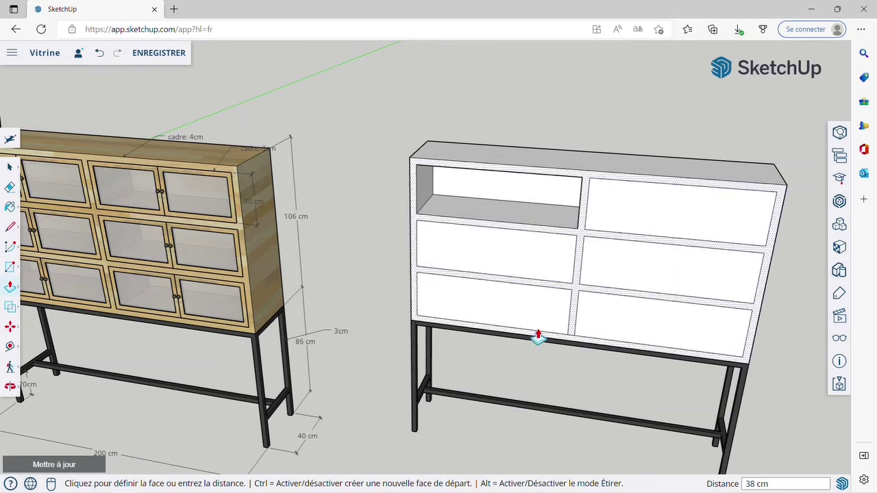
- Repeat the 38 cm push on the faces of the five remaining compartments
{"action": "double_click", "coordinate": [622, 219]}
{"action": "double_click", "coordinate": [625, 272]}
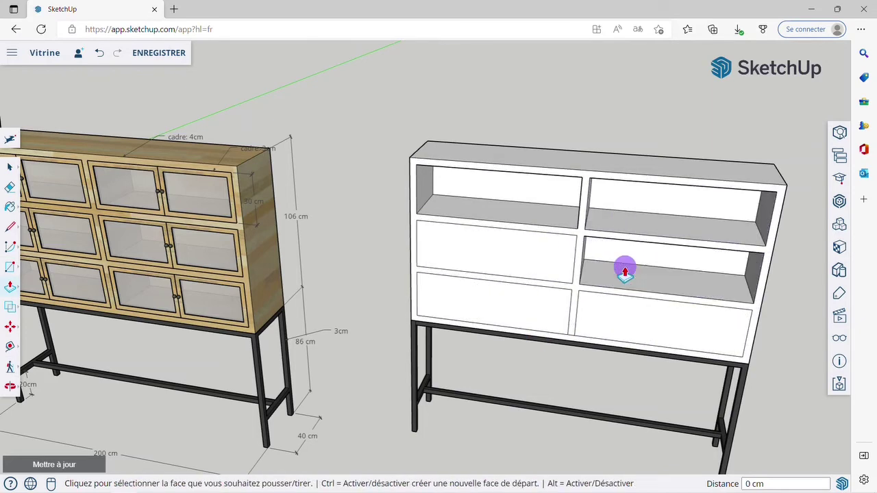
{"action": "double_click", "coordinate": [542, 262]}
{"action": "double_click", "coordinate": [542, 308]}
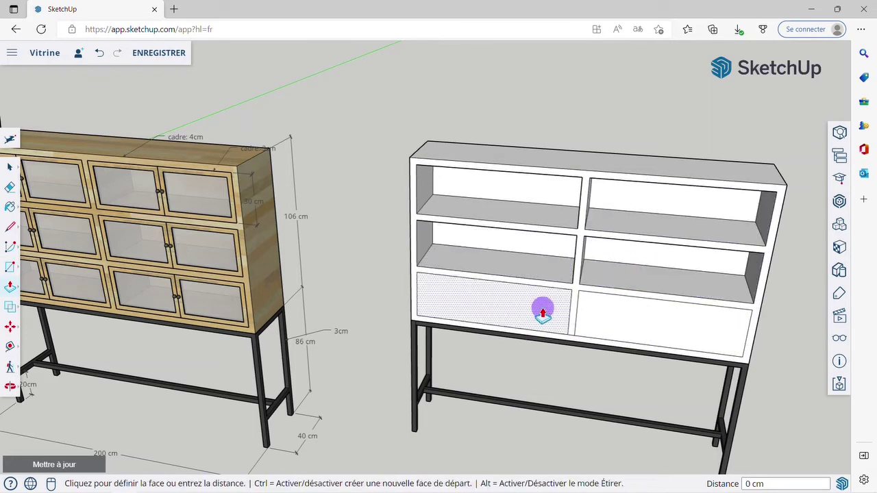
{"action": "double_click", "coordinate": [620, 319]}
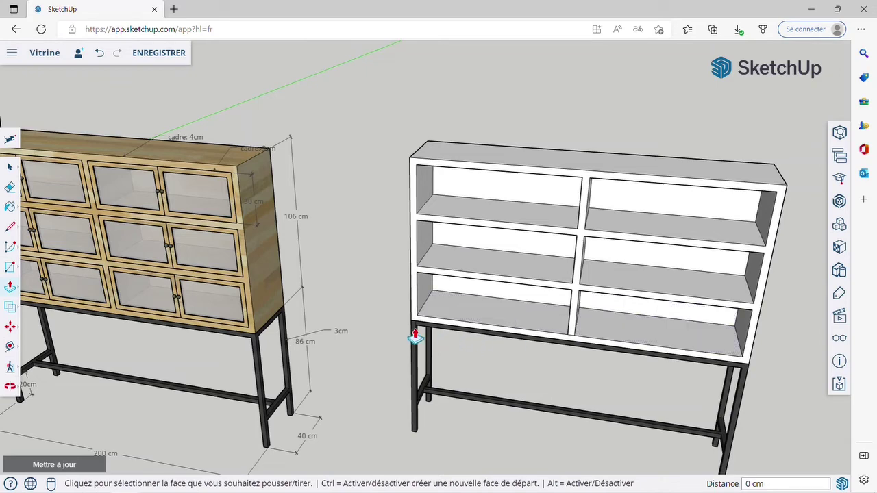
{"action": "key", "text": "space"}
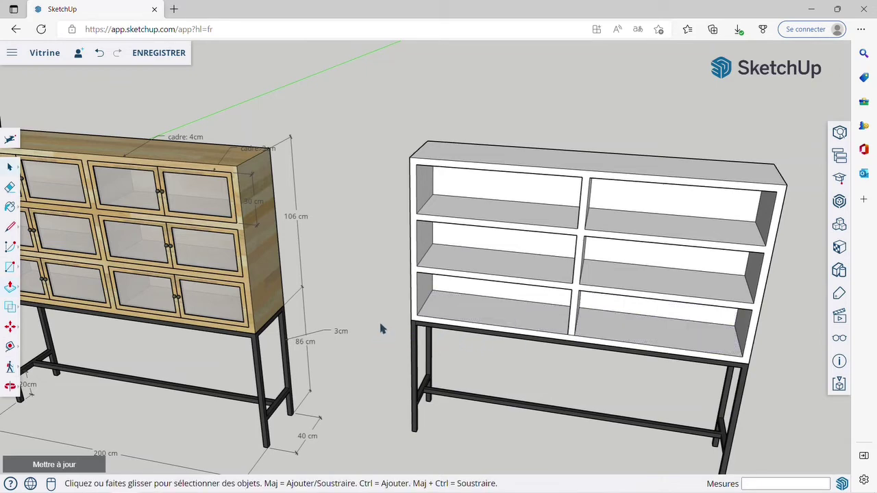
- Select the whole cabinet body without its legs and paint it with the orange-brown wood grain material from the Bois collection
{"action": "scroll", "coordinate": [359, 159], "scroll_direction": "down", "scroll_amount": 2}
{"action": "left_click_drag", "start_coordinate": [367, 116], "coordinate": [707, 340]}
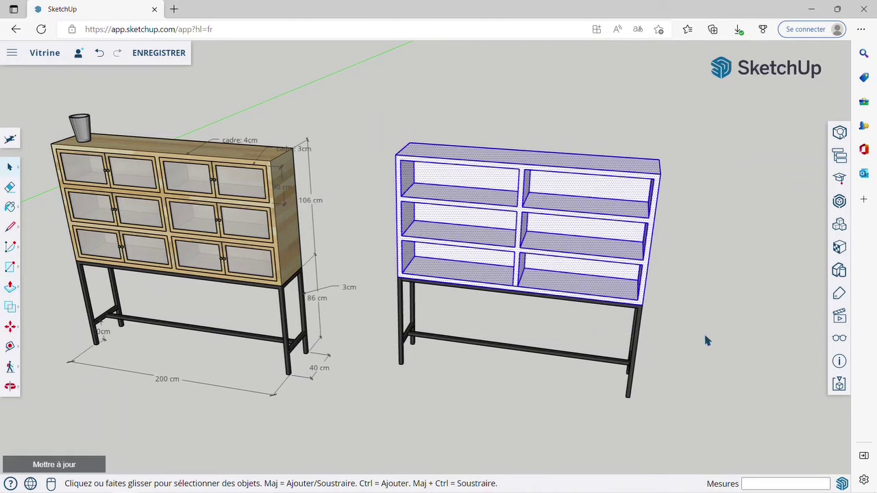
{"action": "left_click_drag", "start_coordinate": [367, 118], "coordinate": [692, 319]}
{"action": "scroll", "coordinate": [599, 343], "scroll_direction": "up", "scroll_amount": 2}
{"action": "middle_click_drag", "start_coordinate": [599, 343], "coordinate": [651, 338]}
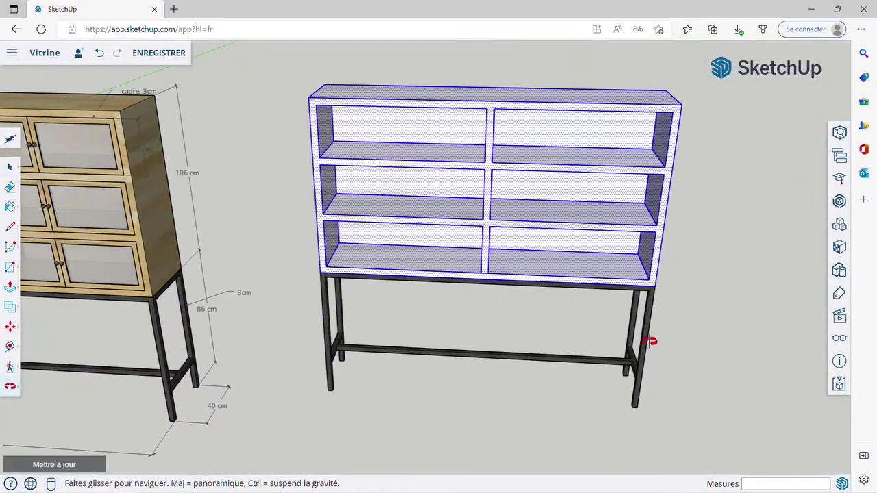
{"action": "scroll", "coordinate": [653, 322], "scroll_direction": "up", "scroll_amount": 2}
{"action": "left_click_drag", "start_coordinate": [325, 72], "coordinate": [700, 310]}
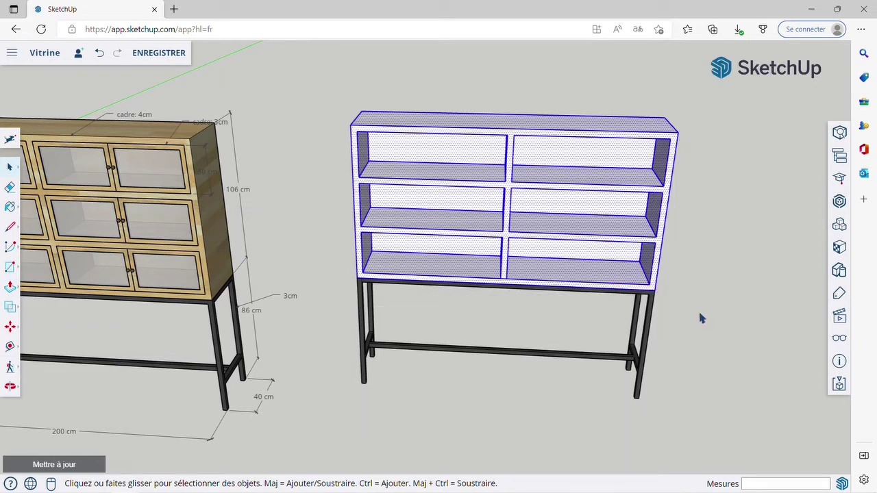
{"action": "left_click", "coordinate": [10, 207]}
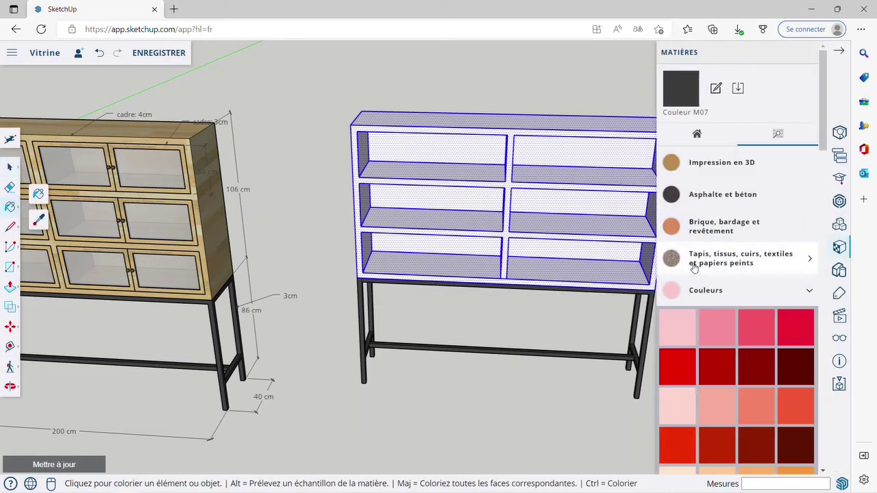
{"action": "scroll", "coordinate": [697, 272], "scroll_direction": "down", "scroll_amount": 15}
{"action": "scroll", "coordinate": [697, 272], "scroll_direction": "down", "scroll_amount": 3}
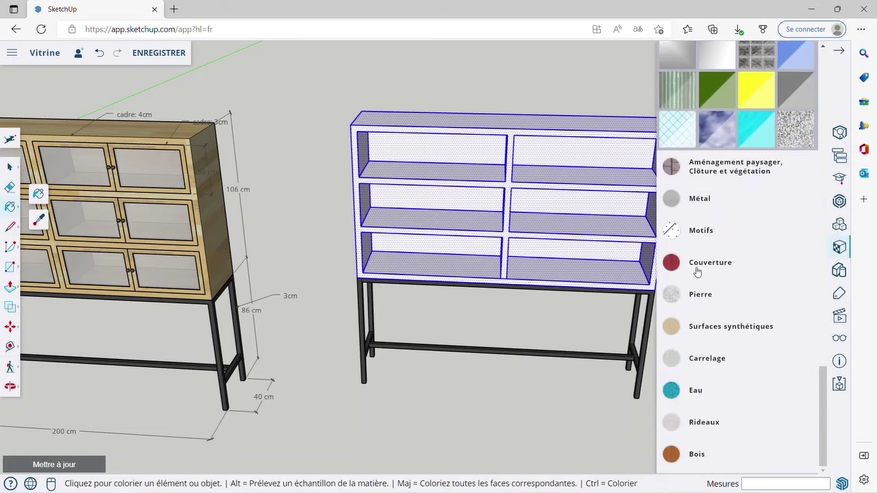
{"action": "left_click", "coordinate": [687, 452]}
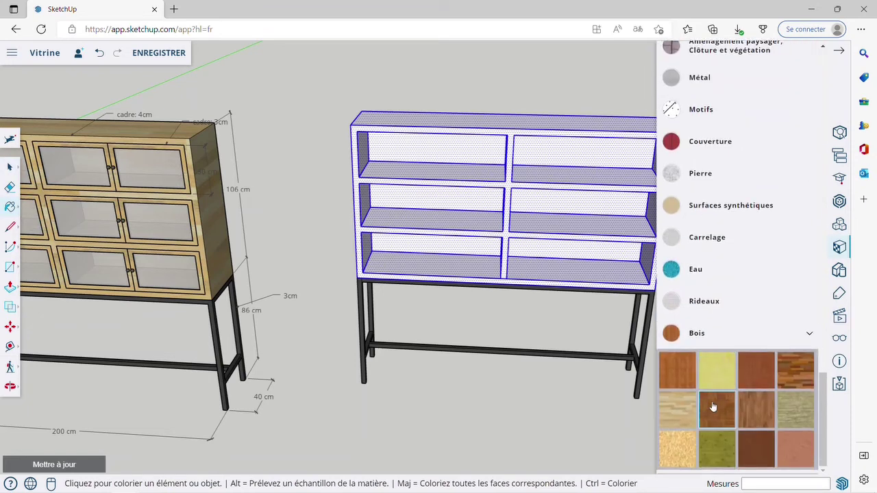
{"action": "left_click", "coordinate": [679, 368]}
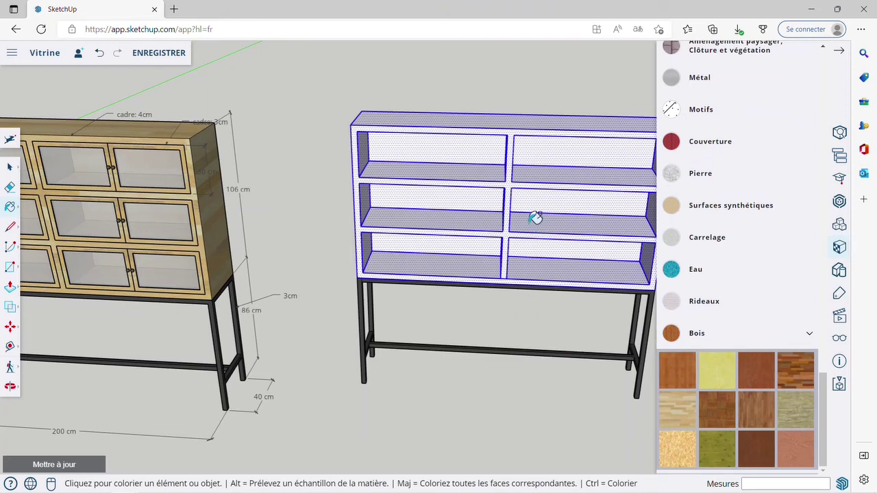
{"action": "left_click", "coordinate": [533, 218]}
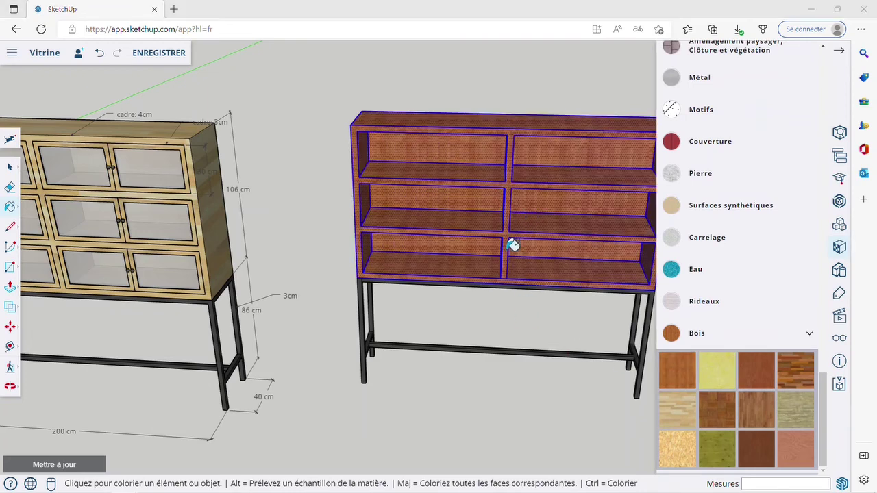
{"action": "middle_click_drag", "start_coordinate": [376, 207], "coordinate": [317, 220]}
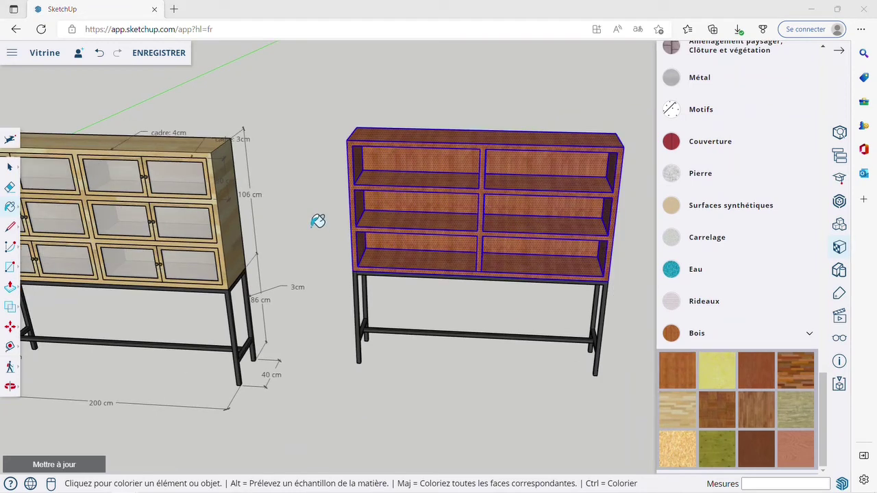
- Make a group from all the selected geometry of the painted cabinet body, leaving the metal base out of it
{"action": "left_click", "coordinate": [9, 166]}
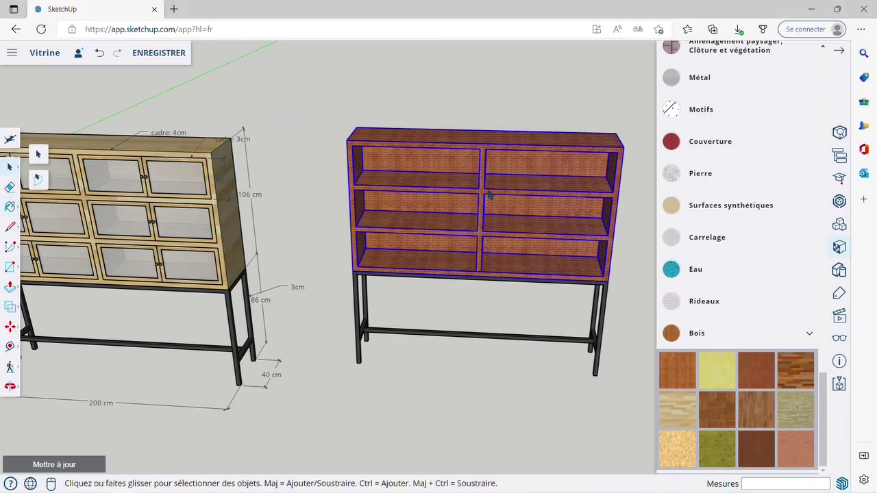
{"action": "right_click", "coordinate": [457, 180]}
{"action": "left_click", "coordinate": [500, 339]}
{"action": "left_click", "coordinate": [434, 382]}
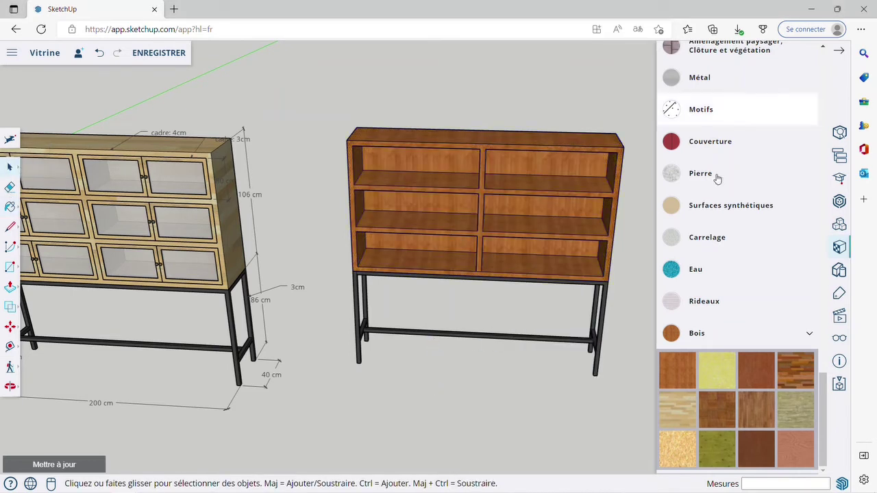
{"action": "left_click", "coordinate": [607, 312]}
{"action": "left_click", "coordinate": [613, 243]}
{"action": "left_click", "coordinate": [427, 307]}
{"action": "middle_click_drag", "start_coordinate": [426, 308], "coordinate": [236, 235]}
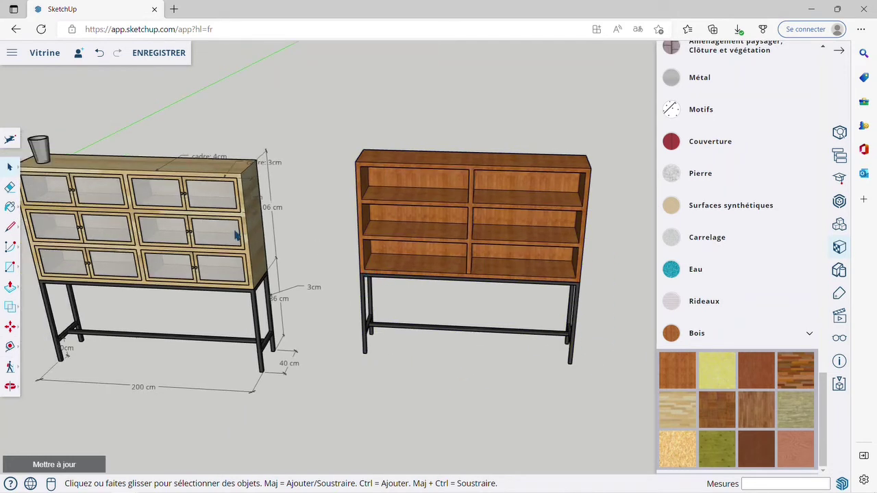
- Draw a 47 × 30 cm door rectangle from the upper-left compartment's lower outer corner to the midpoint of its upper edge
{"action": "left_click", "coordinate": [10, 267]}
{"action": "scroll", "coordinate": [386, 180], "scroll_direction": "up", "scroll_amount": 5}
{"action": "left_click", "coordinate": [328, 215]}
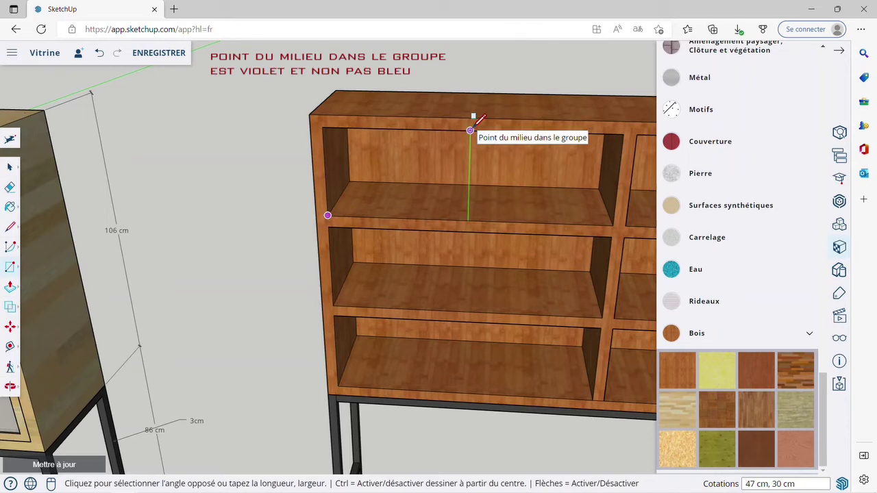
{"action": "left_click", "coordinate": [470, 129]}
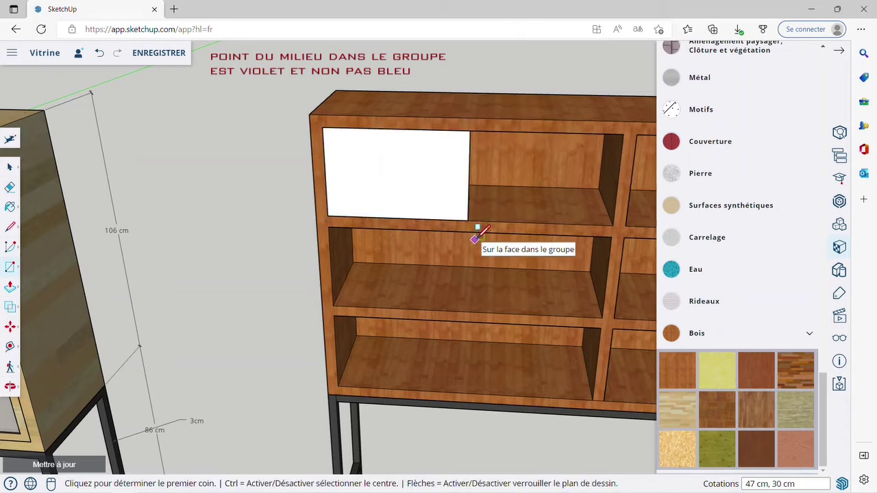
- Offset the outline of the door rectangle 3 cm inward to form its frame
{"action": "scroll", "coordinate": [322, 241], "scroll_direction": "down", "scroll_amount": 2}
{"action": "scroll", "coordinate": [346, 235], "scroll_direction": "down", "scroll_amount": 2}
{"action": "scroll", "coordinate": [137, 190], "scroll_direction": "up", "scroll_amount": 3}
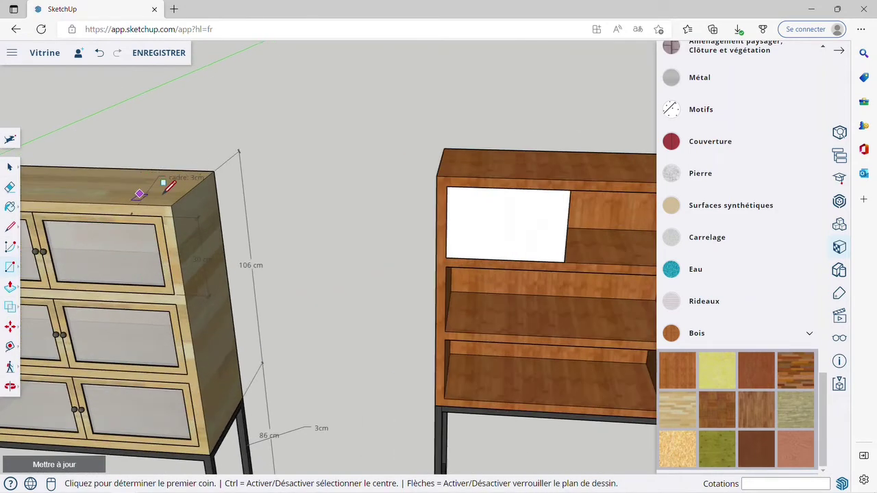
{"action": "left_click", "coordinate": [11, 167]}
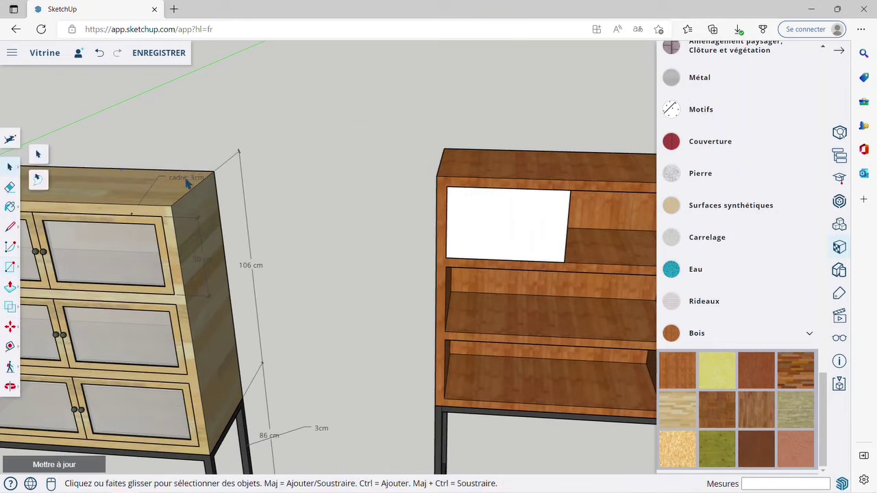
{"action": "left_click", "coordinate": [479, 227]}
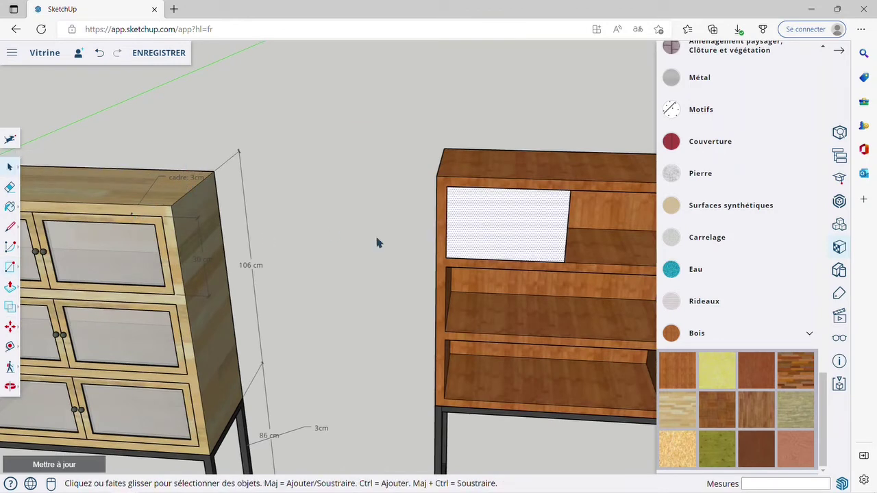
{"action": "left_click", "coordinate": [15, 290]}
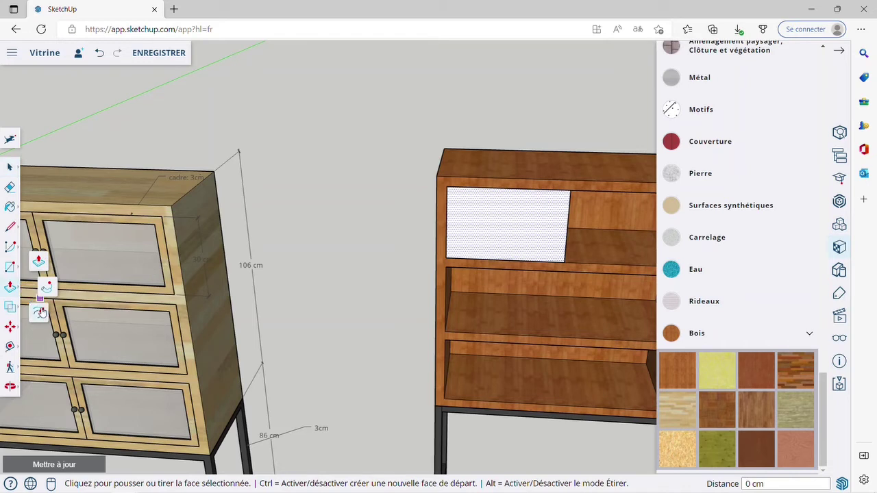
{"action": "left_click", "coordinate": [39, 311]}
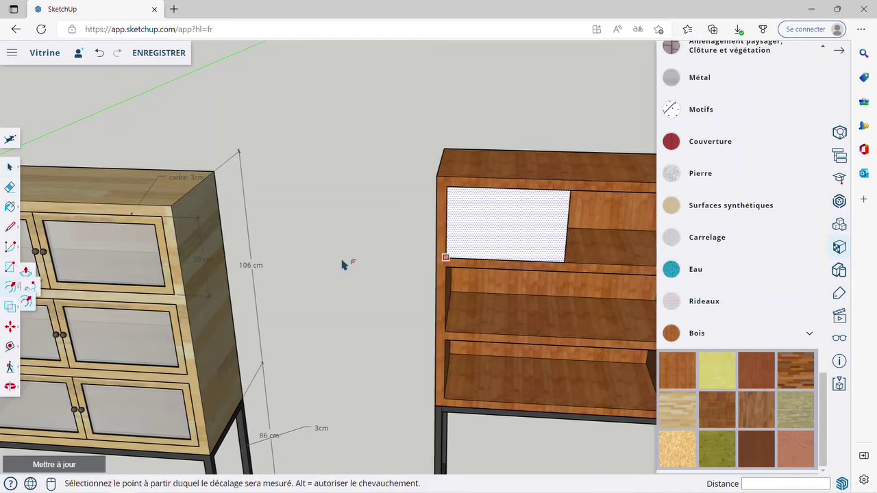
{"action": "left_click", "coordinate": [469, 189]}
{"action": "key", "text": "Return"}
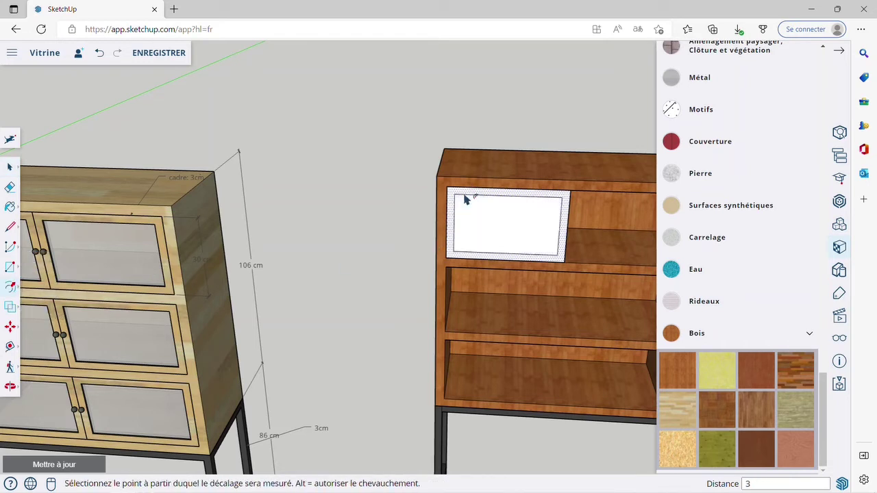
{"action": "key", "text": "space"}
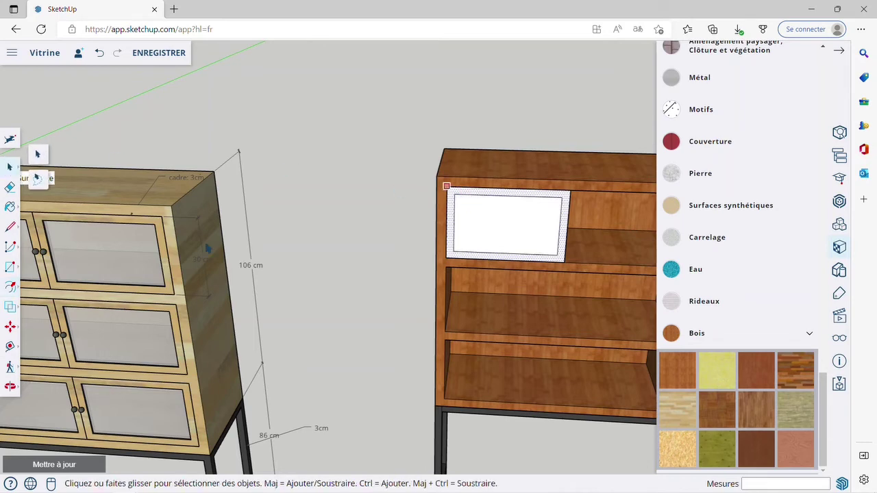
{"action": "scroll", "coordinate": [322, 159], "scroll_direction": "down", "scroll_amount": 3}
{"action": "scroll", "coordinate": [587, 205], "scroll_direction": "up", "scroll_amount": 2}
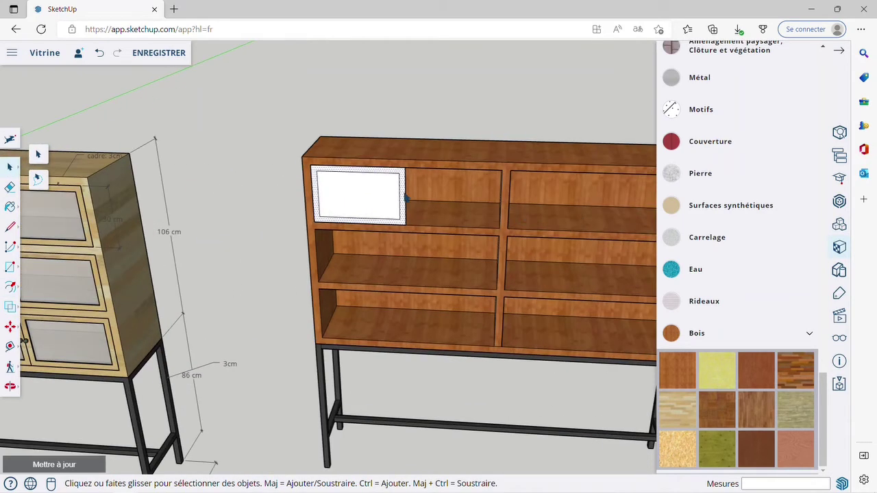
{"action": "scroll", "coordinate": [406, 195], "scroll_direction": "up", "scroll_amount": 3}
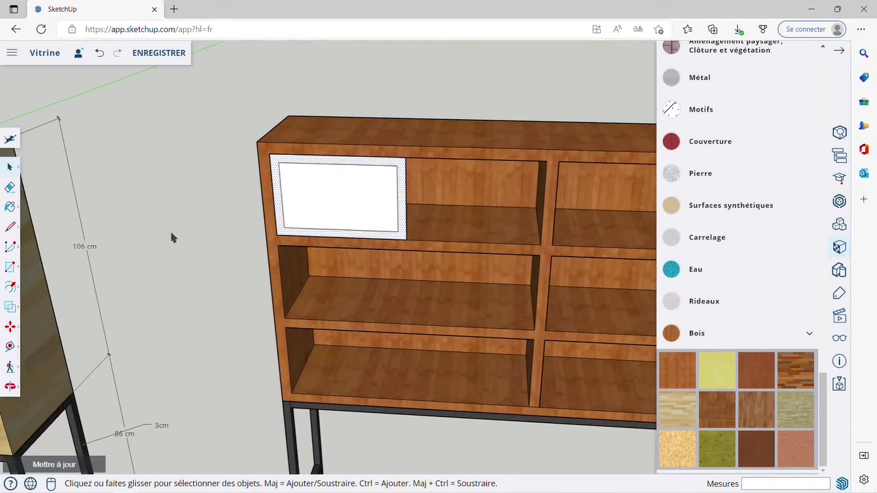
- Give the upper-left door's 3 cm frame a thickness of 2 cm with Push/Pull
{"action": "left_click", "coordinate": [11, 291]}
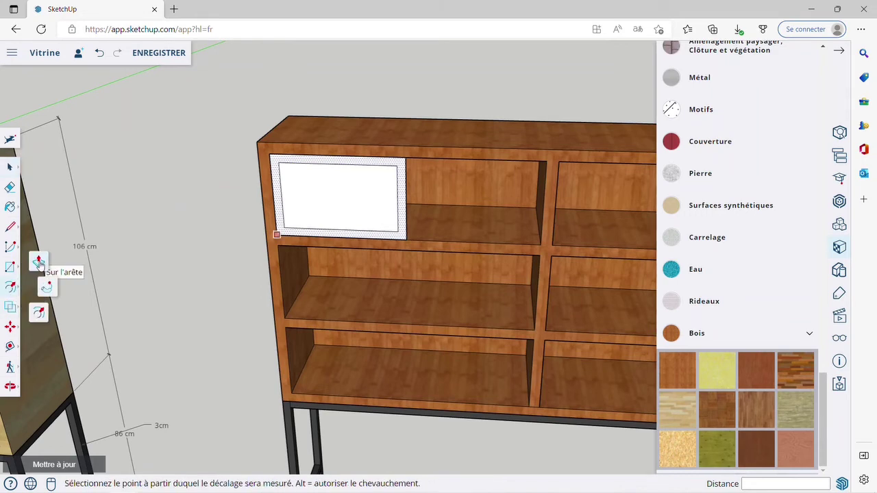
{"action": "left_click", "coordinate": [39, 265]}
{"action": "scroll", "coordinate": [421, 240], "scroll_direction": "up", "scroll_amount": 3}
{"action": "left_click", "coordinate": [388, 224]}
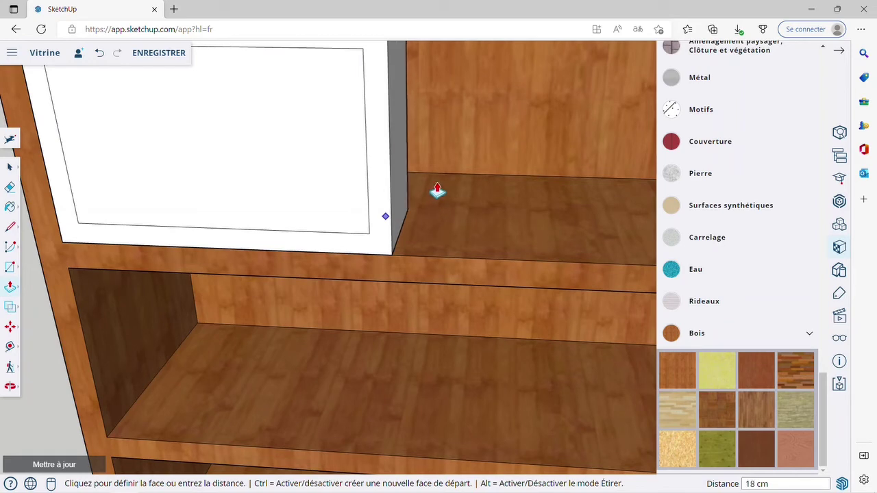
{"action": "type", "text": "2"}
{"action": "key", "text": "Return"}
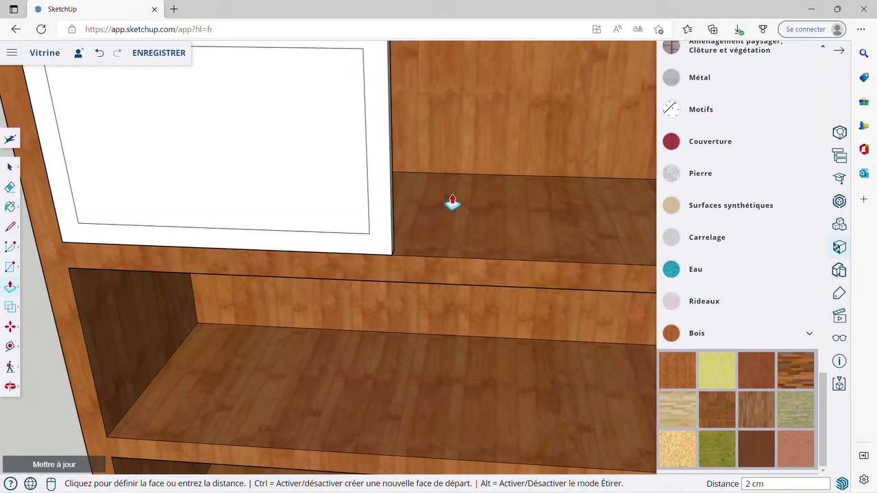
- Recess the door's inner panel 1 cm into the surrounding frame with Push/Pull
{"action": "scroll", "coordinate": [452, 203], "scroll_direction": "down", "scroll_amount": 3}
{"action": "middle_click_drag", "start_coordinate": [384, 313], "coordinate": [282, 290]}
{"action": "scroll", "coordinate": [294, 163], "scroll_direction": "up", "scroll_amount": 2}
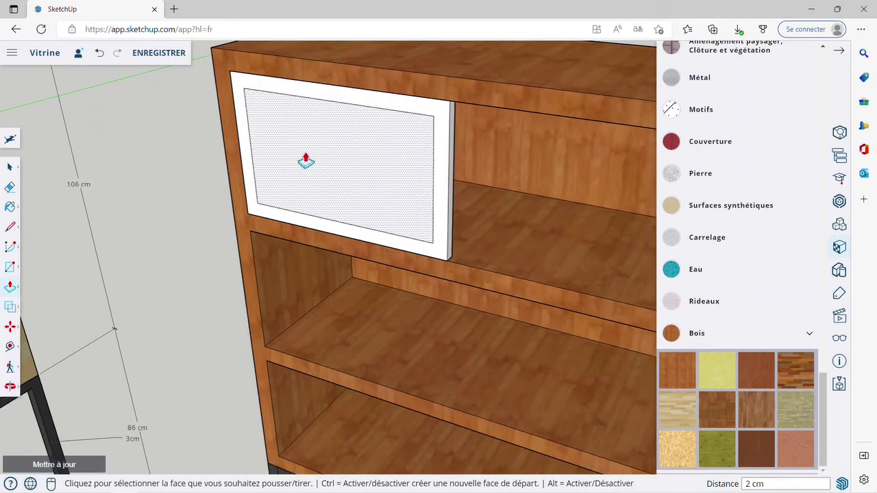
{"action": "left_click", "coordinate": [297, 162]}
{"action": "type", "text": "1"}
{"action": "key", "text": "Return"}
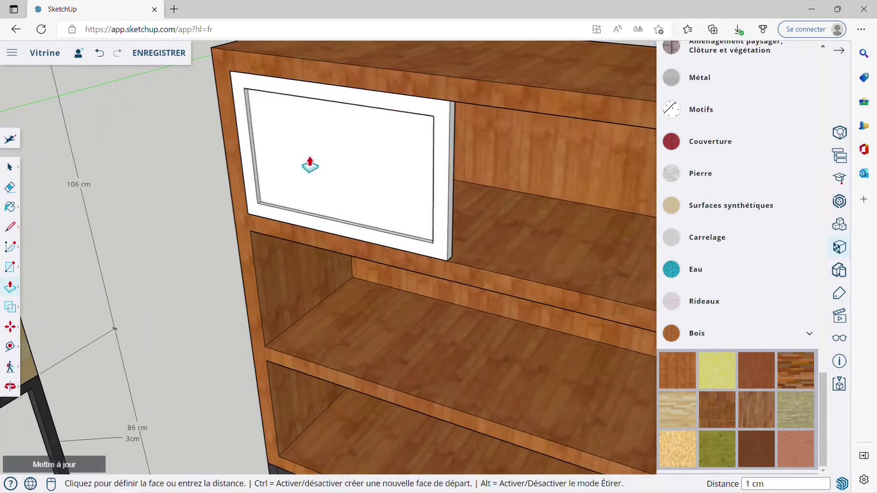
{"action": "key", "text": "space"}
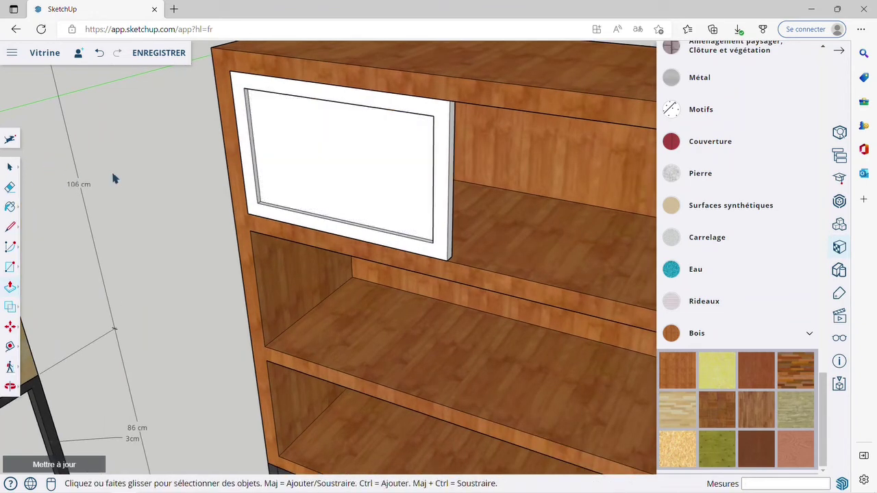
- Select the whole door and paint it with the same orange-brown wood material as the cabinet body
{"action": "scroll", "coordinate": [230, 181], "scroll_direction": "down", "scroll_amount": 3}
{"action": "middle_click_drag", "start_coordinate": [284, 235], "coordinate": [309, 217]}
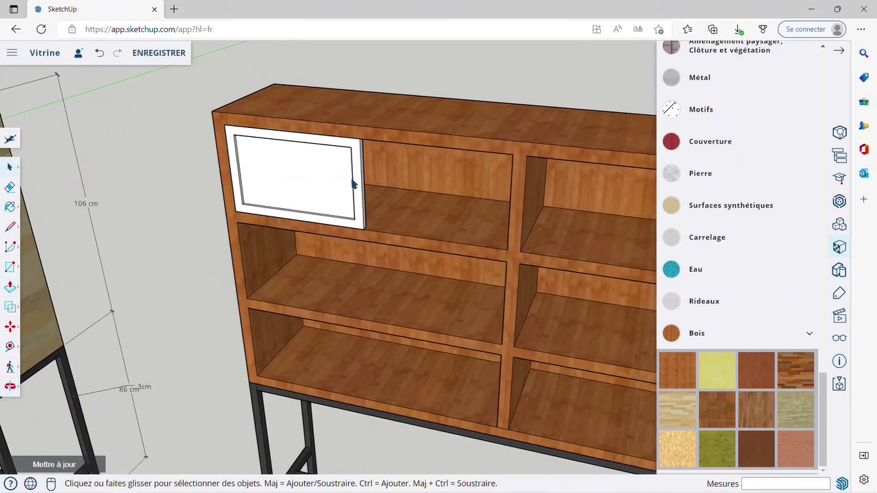
{"action": "scroll", "coordinate": [352, 181], "scroll_direction": "up", "scroll_amount": 1}
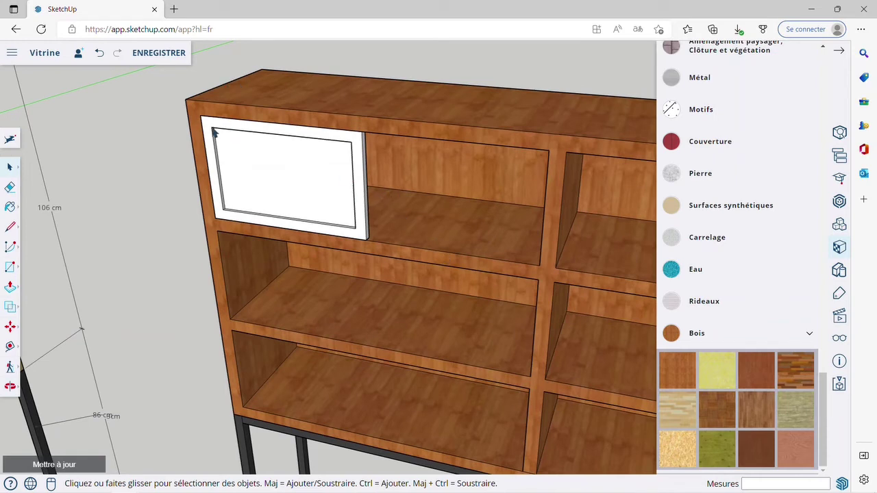
{"action": "scroll", "coordinate": [370, 198], "scroll_direction": "down", "scroll_amount": 3}
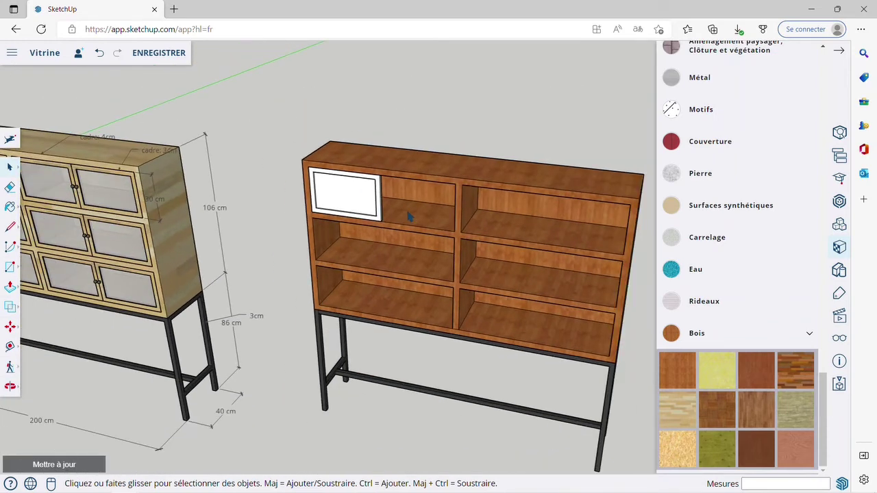
{"action": "scroll", "coordinate": [105, 196], "scroll_direction": "up", "scroll_amount": 2}
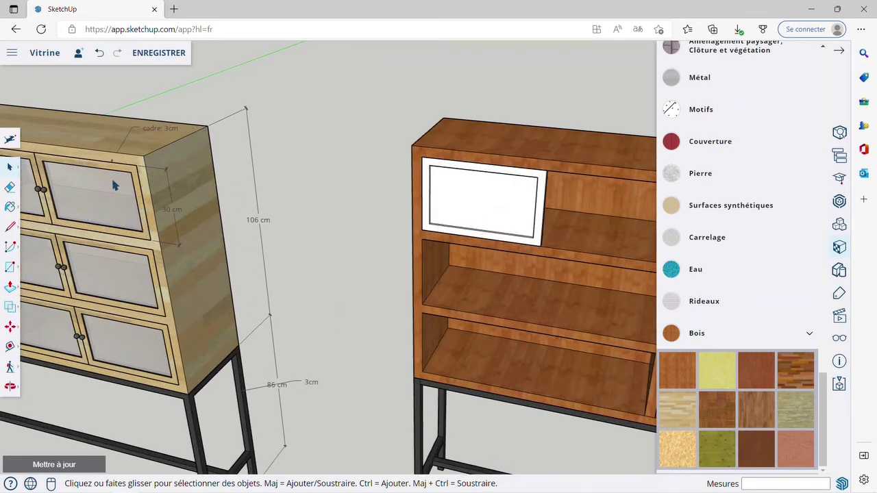
{"action": "scroll", "coordinate": [37, 202], "scroll_direction": "up", "scroll_amount": 3}
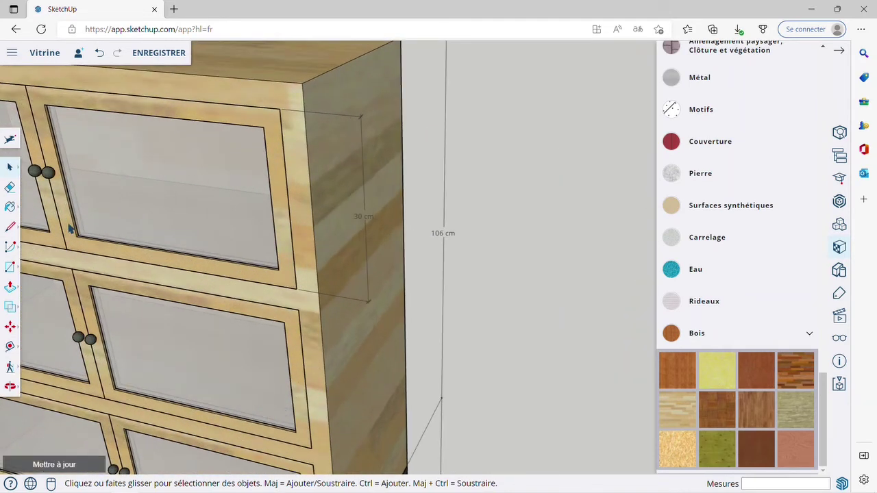
{"action": "scroll", "coordinate": [93, 216], "scroll_direction": "down", "scroll_amount": 4}
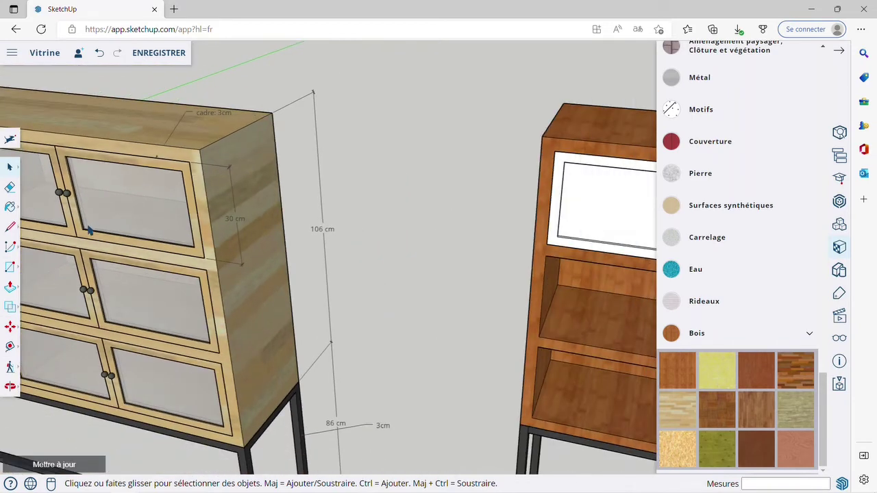
{"action": "left_click_drag", "start_coordinate": [385, 141], "coordinate": [603, 307]}
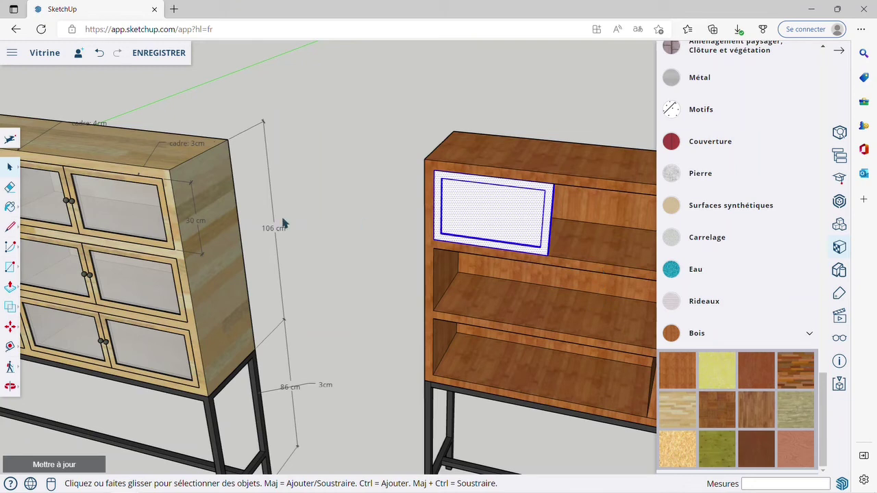
{"action": "left_click", "coordinate": [8, 207]}
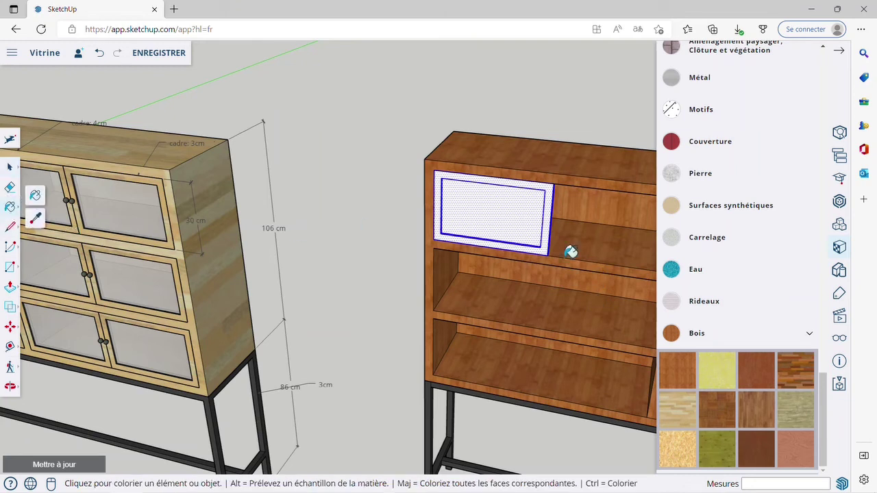
{"action": "left_click", "coordinate": [532, 214]}
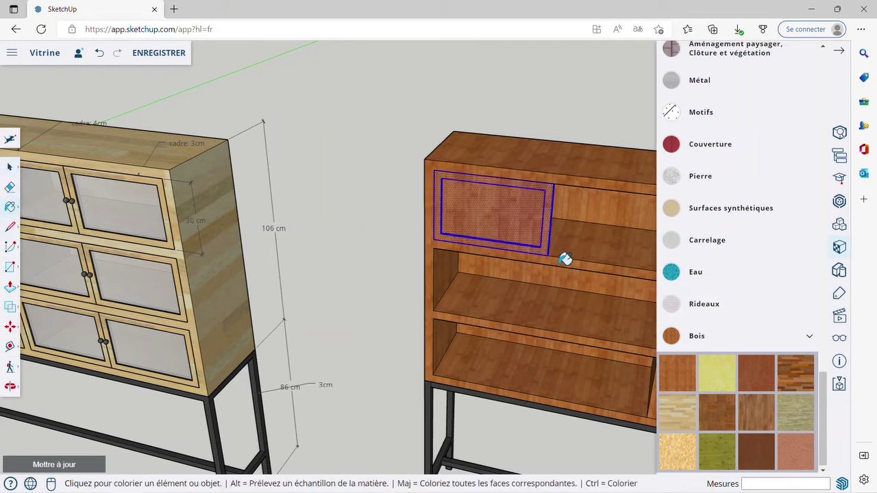
{"action": "key", "text": "space"}
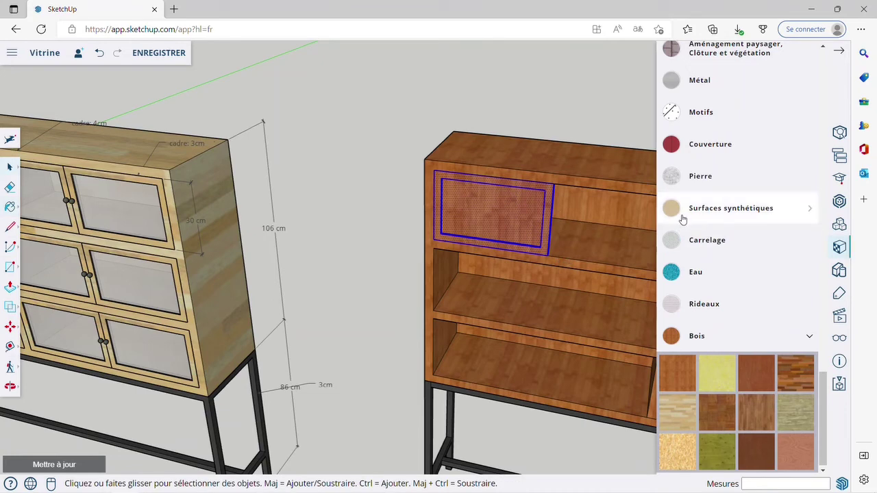
- Deselect the door and paint its inner panel with the translucent grey glass from the Verre et miroirs collection
{"action": "scroll", "coordinate": [708, 213], "scroll_direction": "up", "scroll_amount": 3}
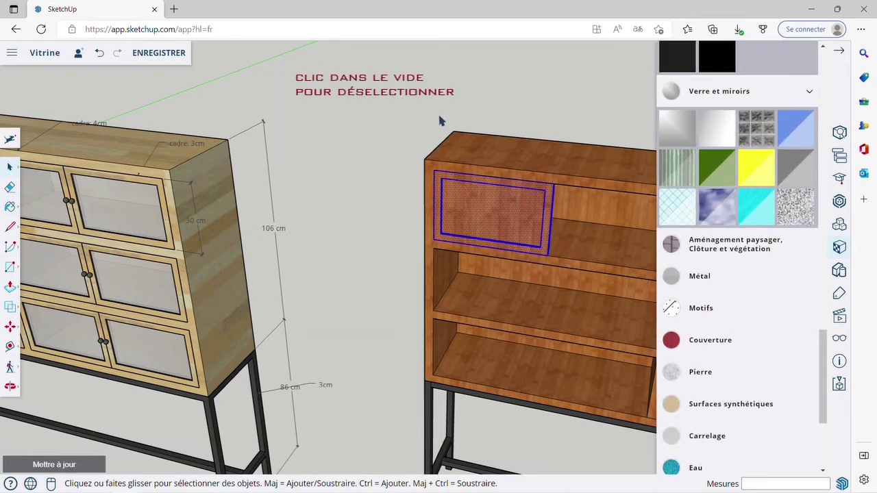
{"action": "left_click", "coordinate": [392, 195]}
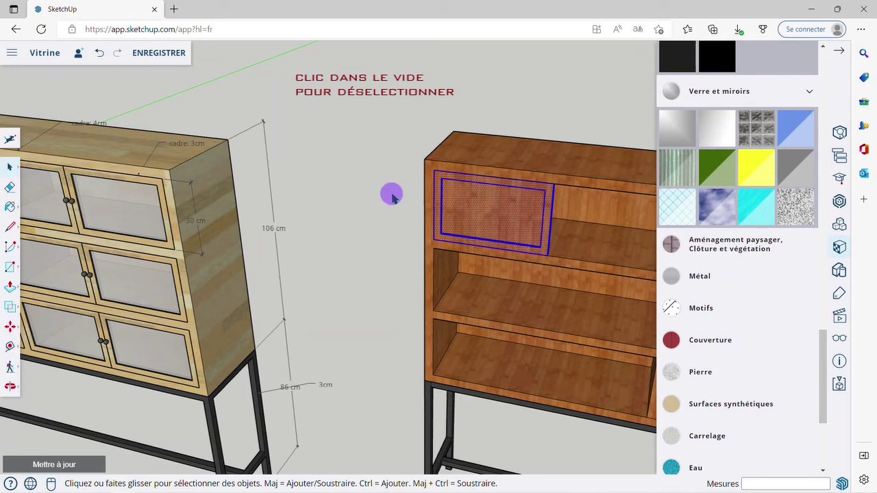
{"action": "left_click", "coordinate": [797, 171]}
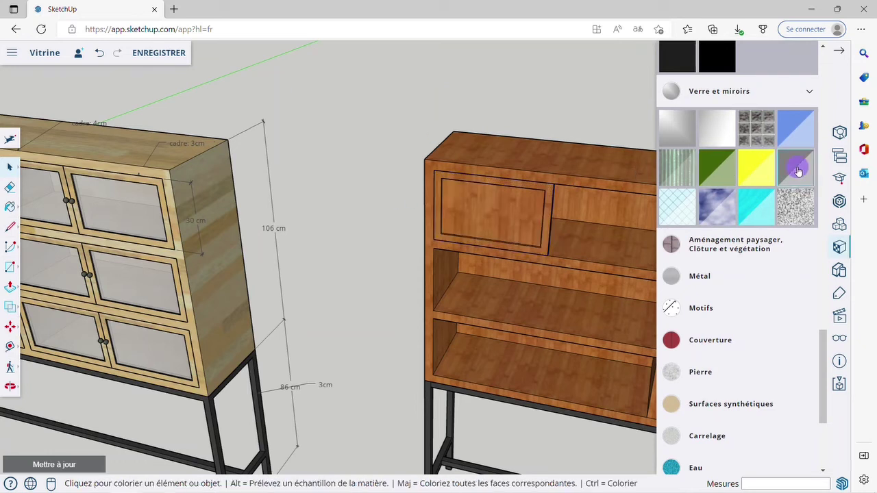
{"action": "left_click", "coordinate": [504, 204]}
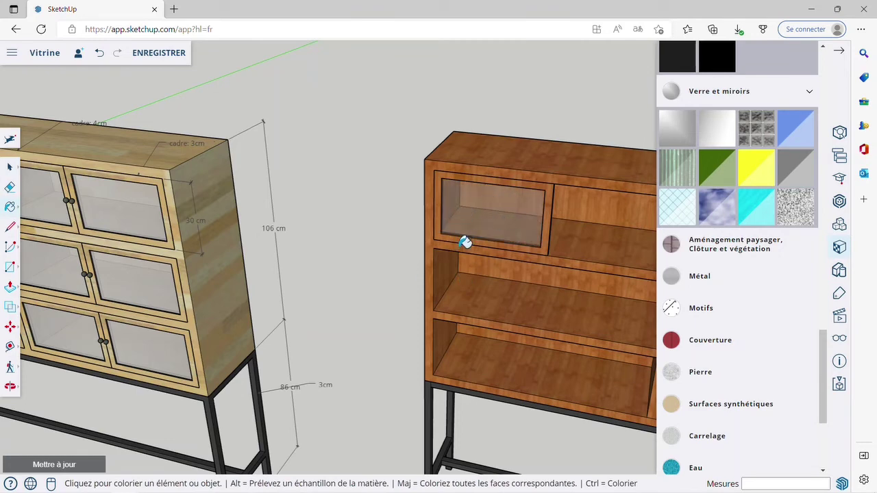
{"action": "left_click", "coordinate": [10, 172]}
- Place a vertical guide line on the door frame's right upright, 1.5 cm from the edge of the glass
{"action": "middle_click_drag", "start_coordinate": [572, 218], "coordinate": [494, 235]}
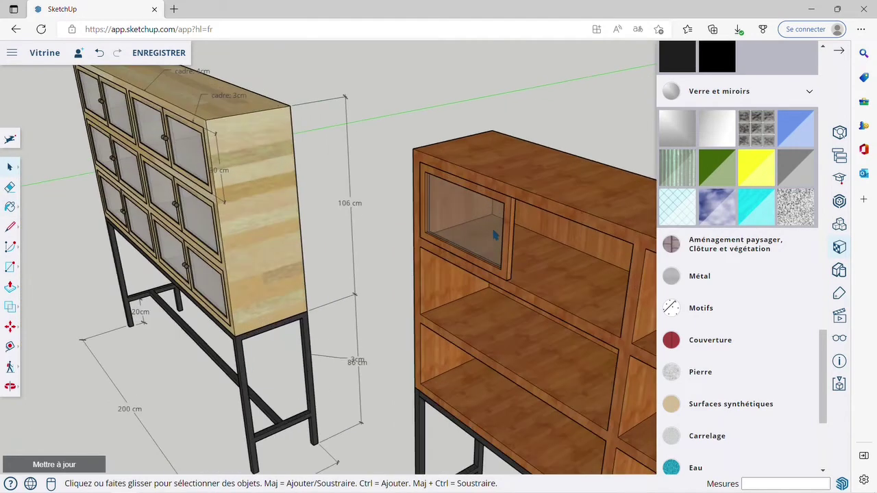
{"action": "scroll", "coordinate": [511, 236], "scroll_direction": "up", "scroll_amount": 3}
{"action": "mouse_move", "coordinate": [512, 240]}
{"action": "middle_mouse_down"}
{"action": "mouse_move", "coordinate": [541, 254]}
{"action": "mouse_move", "coordinate": [519, 252]}
{"action": "middle_mouse_up"}
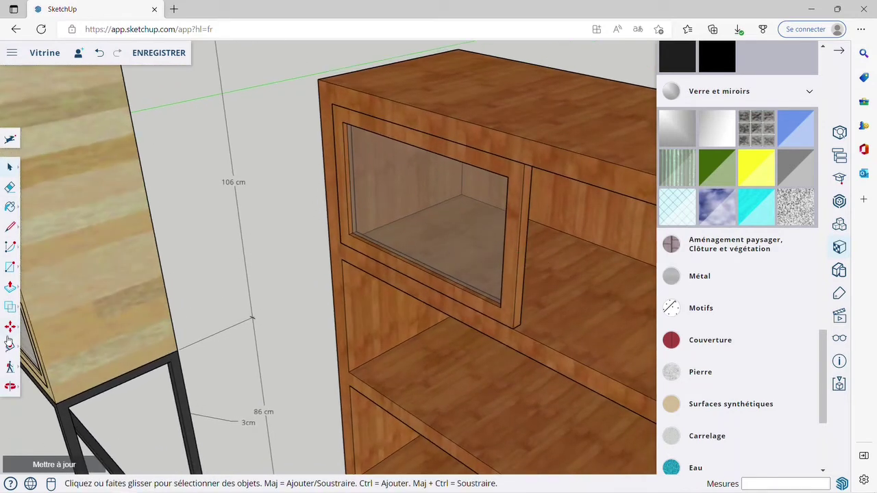
{"action": "left_click", "coordinate": [10, 348]}
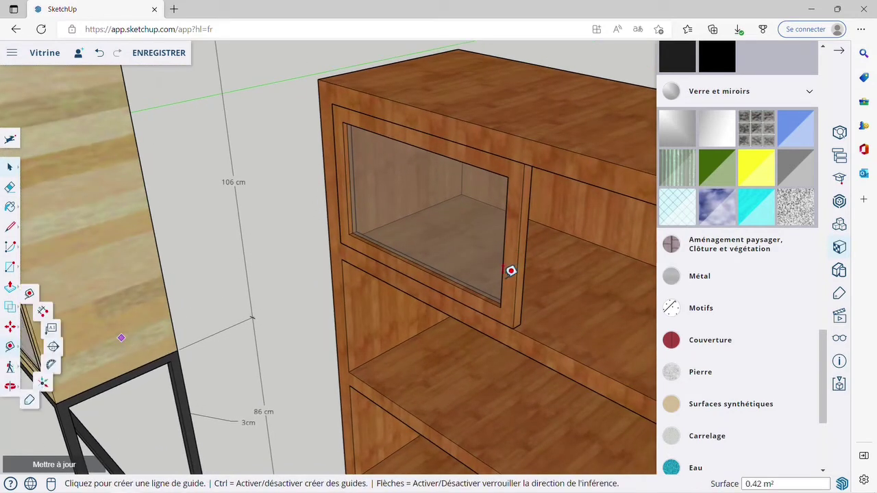
{"action": "scroll", "coordinate": [528, 222], "scroll_direction": "up", "scroll_amount": 2}
{"action": "left_click", "coordinate": [507, 182]}
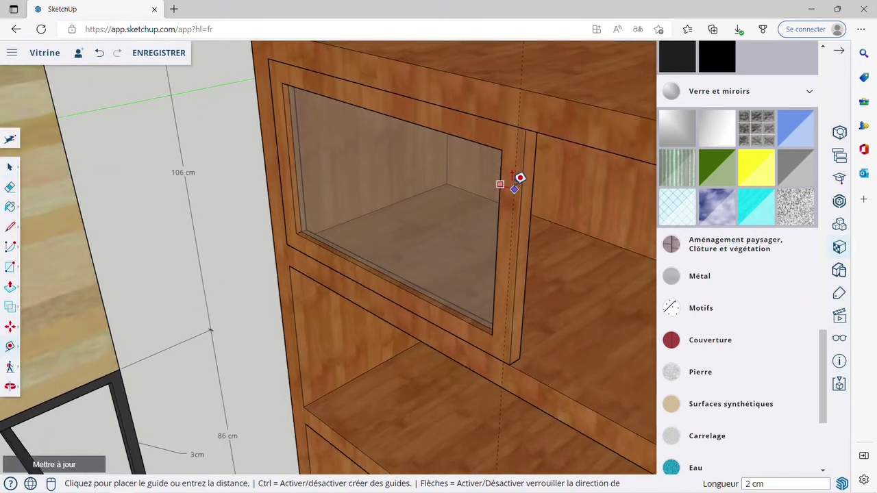
{"action": "type", "text": "2"}
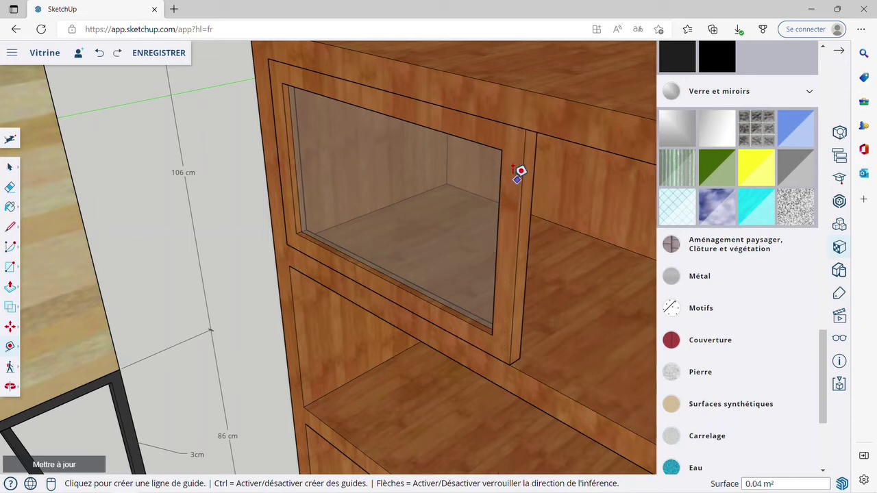
{"action": "left_click", "coordinate": [507, 174]}
{"action": "type", "text": ".5"}
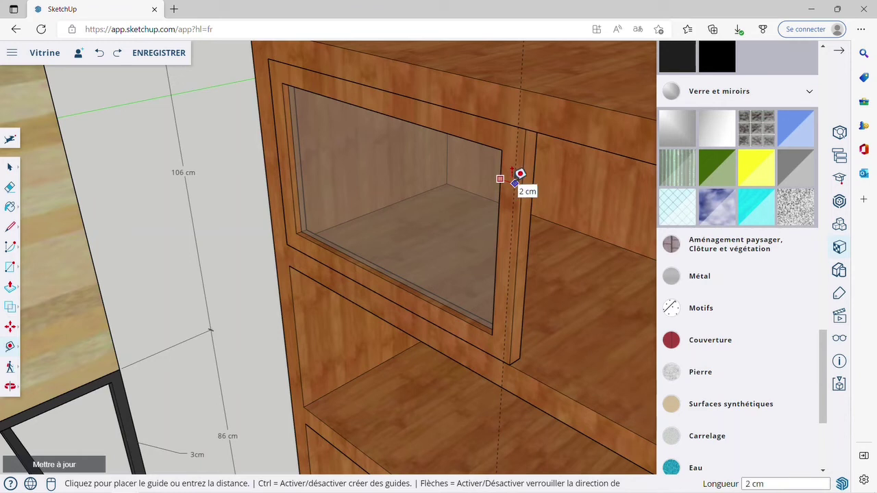
{"action": "key", "text": "Return"}
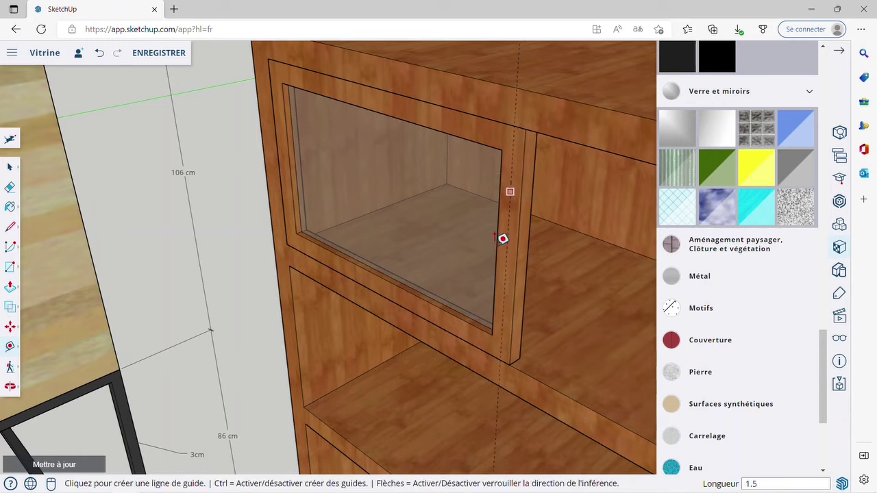
- Place a horizontal guide line 15 cm below the door's upper outer edge
{"action": "middle_click_drag", "start_coordinate": [499, 308], "coordinate": [564, 307]}
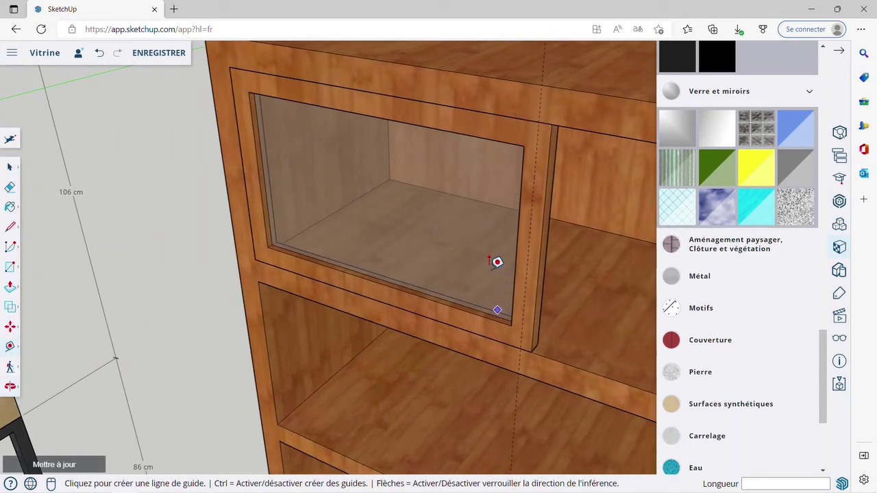
{"action": "left_click", "coordinate": [483, 111]}
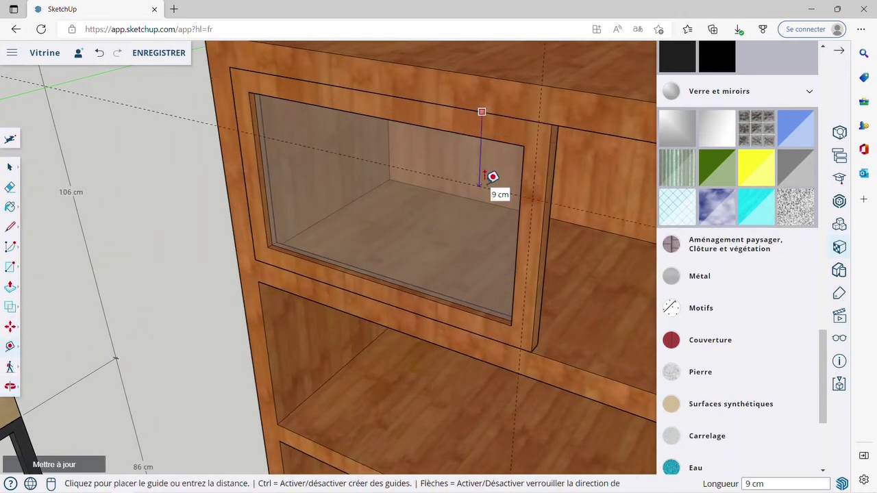
{"action": "left_click", "coordinate": [492, 176]}
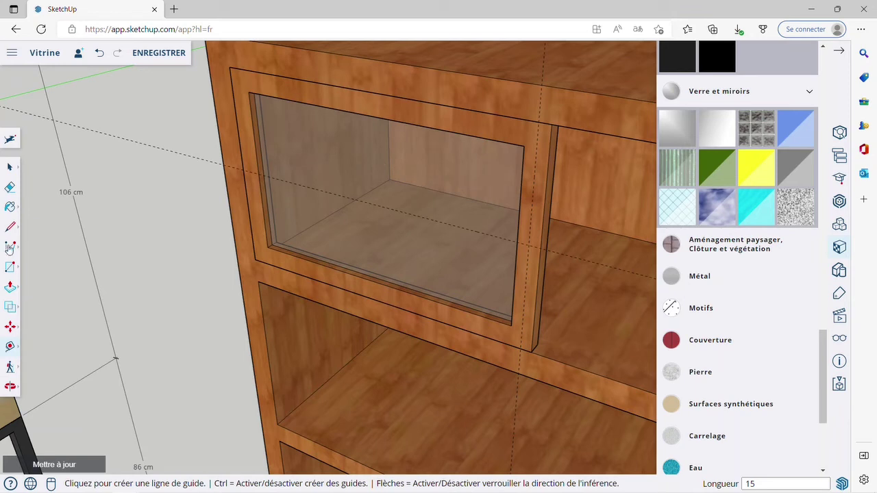
- Draw a circle of 1 cm radius on the door frame, centred where the two guide lines cross
{"action": "left_click", "coordinate": [11, 267]}
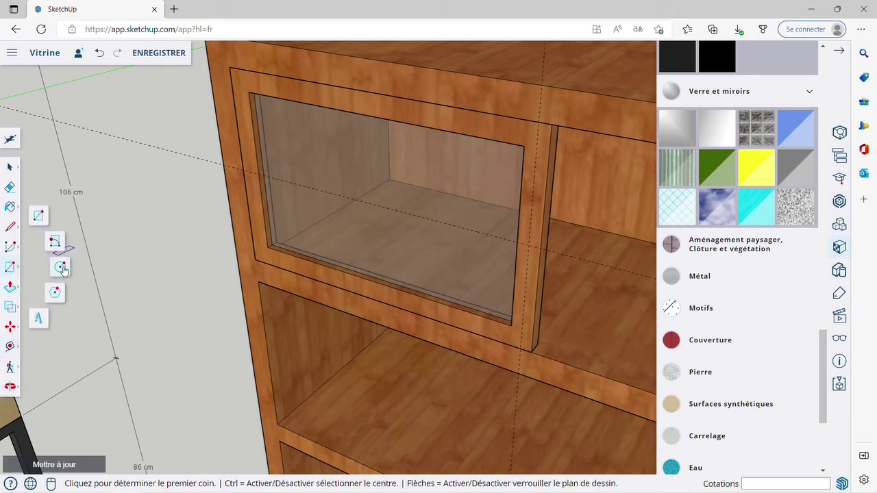
{"action": "left_click", "coordinate": [61, 267]}
{"action": "scroll", "coordinate": [561, 250], "scroll_direction": "up", "scroll_amount": 2}
{"action": "left_click", "coordinate": [528, 243]}
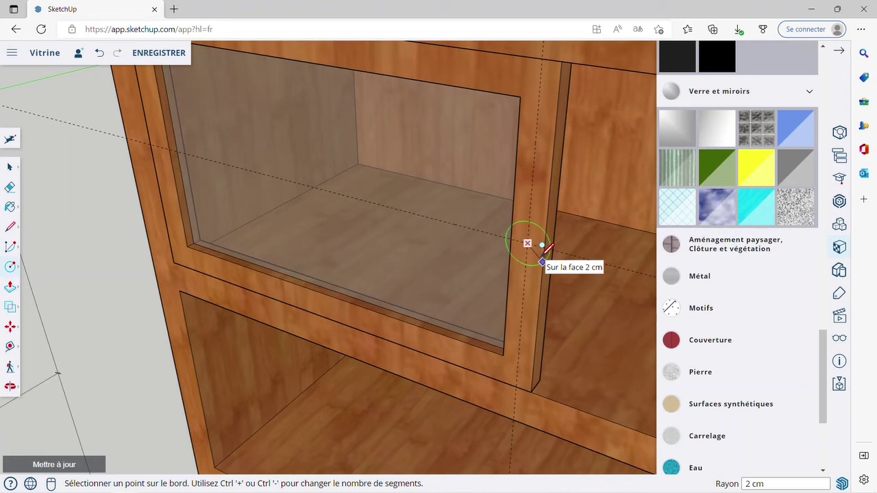
{"action": "type", "text": "1"}
{"action": "key", "text": "Return"}
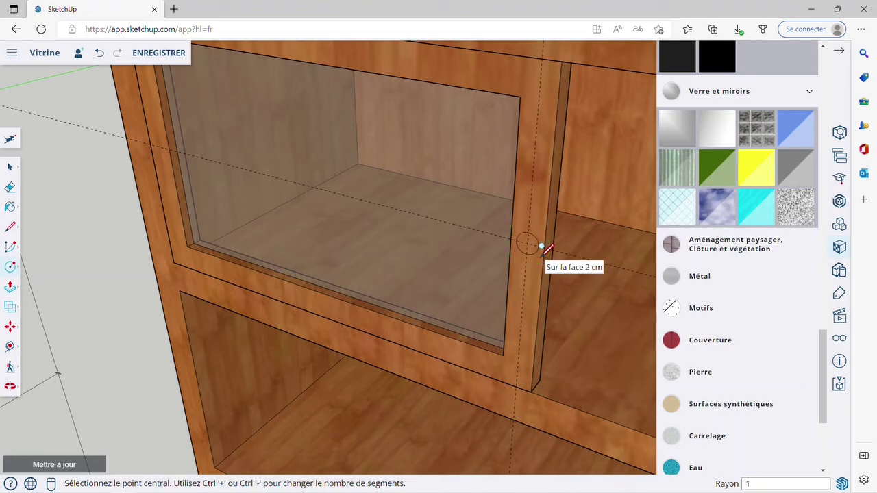
- Delete all guide lines and extrude the circle on the door frame 2 cm outward into a round knob
{"action": "scroll", "coordinate": [589, 232], "scroll_direction": "down", "scroll_amount": 2}
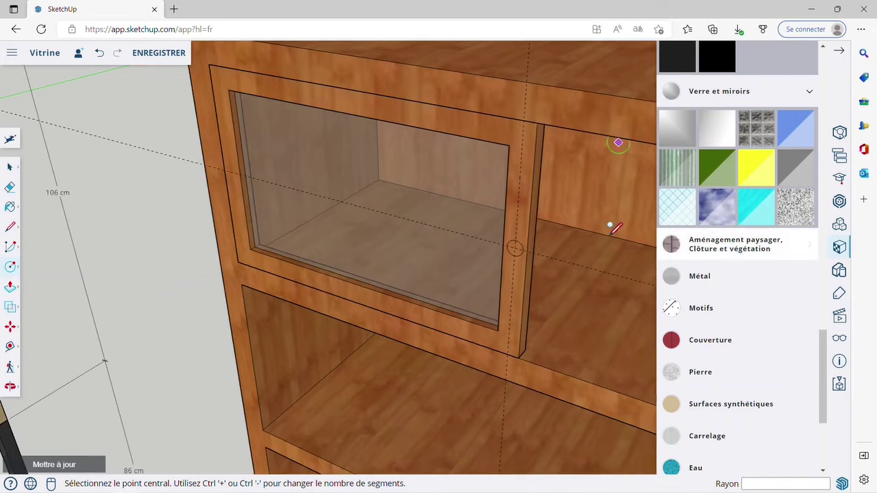
{"action": "left_click", "coordinate": [840, 340]}
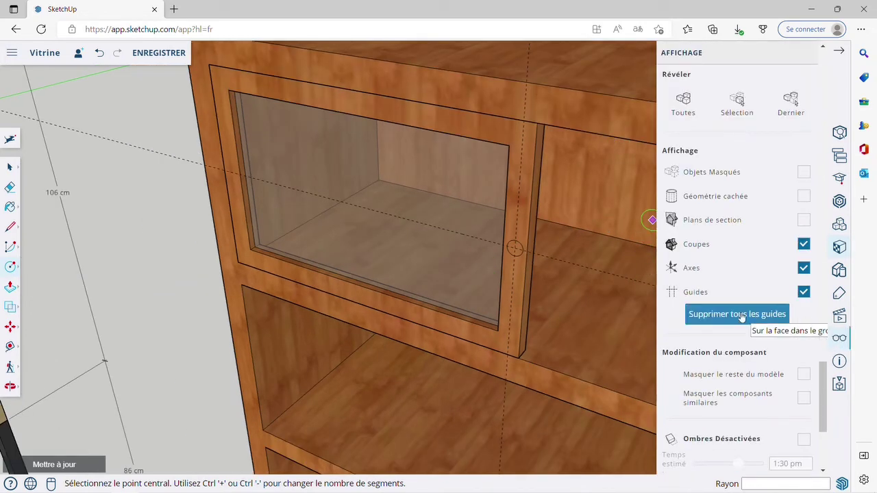
{"action": "left_click", "coordinate": [736, 315]}
{"action": "left_click", "coordinate": [11, 287]}
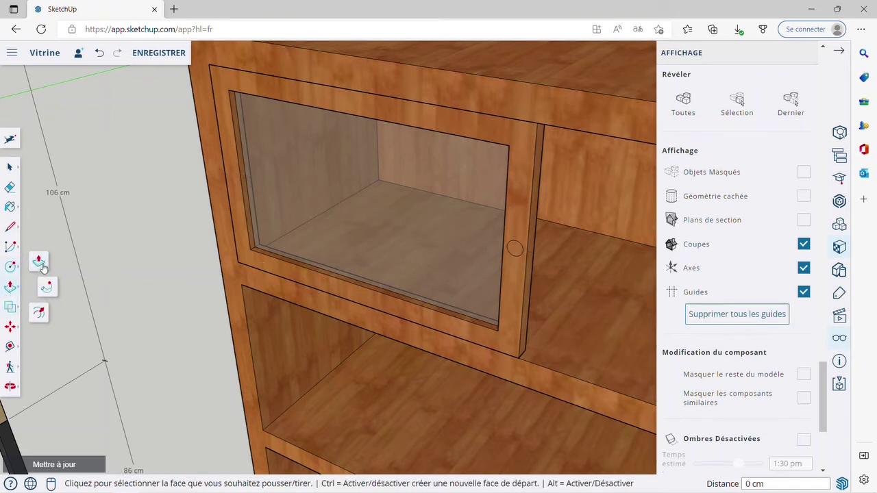
{"action": "left_click", "coordinate": [513, 250]}
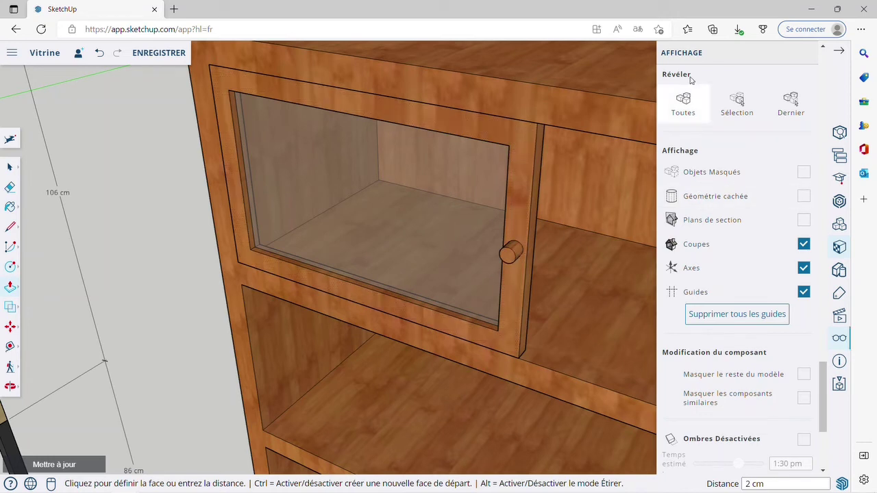
- Paint the front and side faces of the door knob with the dark grey swatch from the colour materials
{"action": "left_click", "coordinate": [807, 53]}
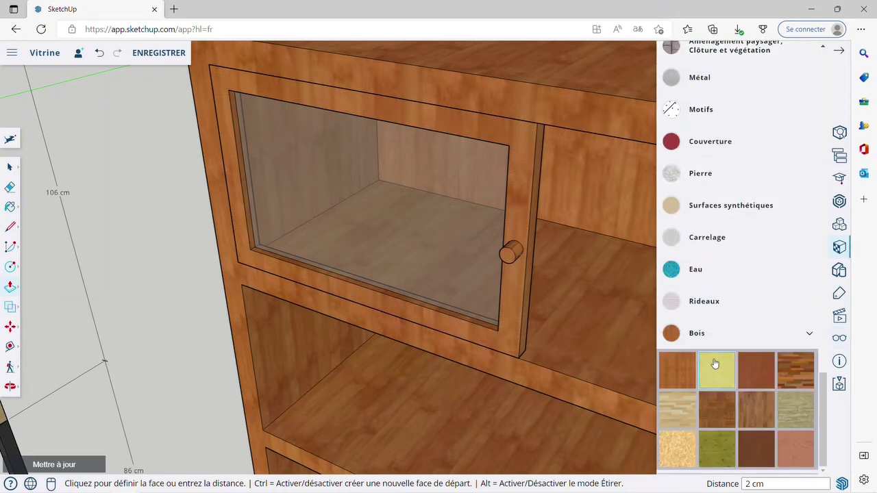
{"action": "scroll", "coordinate": [731, 207], "scroll_direction": "up", "scroll_amount": 4}
{"action": "scroll", "coordinate": [731, 226], "scroll_direction": "up", "scroll_amount": 4}
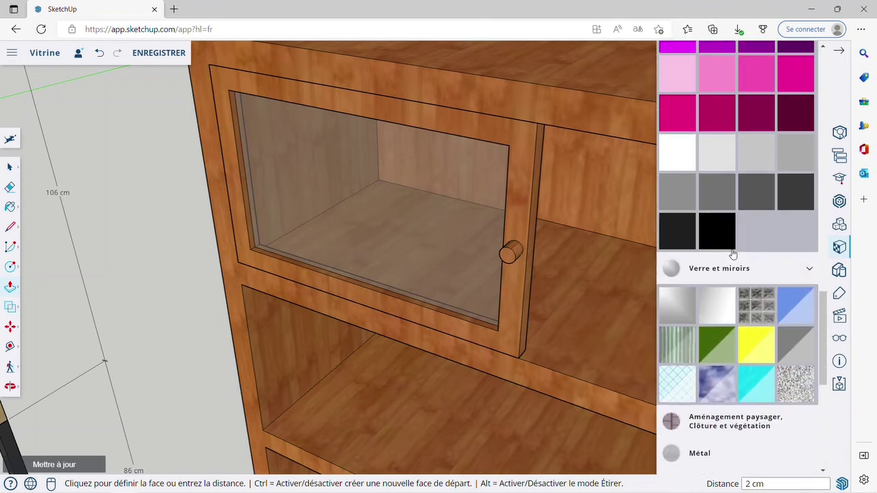
{"action": "left_click", "coordinate": [793, 281]}
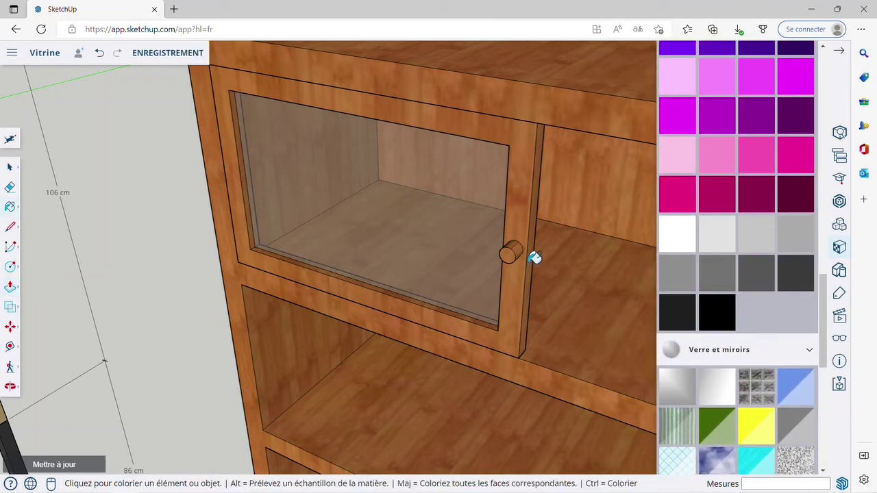
{"action": "scroll", "coordinate": [532, 256], "scroll_direction": "up", "scroll_amount": 3}
{"action": "left_click", "coordinate": [489, 252]}
{"action": "left_click", "coordinate": [493, 262]}
{"action": "scroll", "coordinate": [445, 294], "scroll_direction": "down", "scroll_amount": 3}
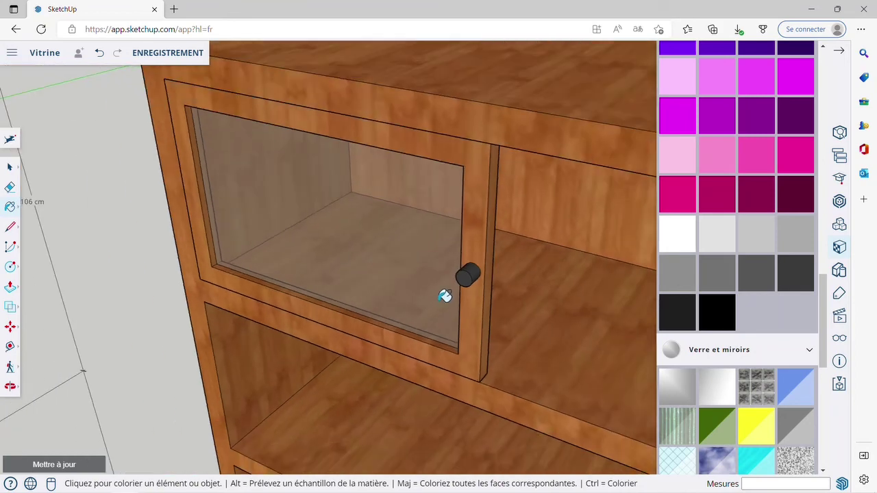
- Select the whole door geometry, including glass and knob, make it a group and deselect it
{"action": "key", "text": "space"}
{"action": "scroll", "coordinate": [432, 298], "scroll_direction": "down", "scroll_amount": 4}
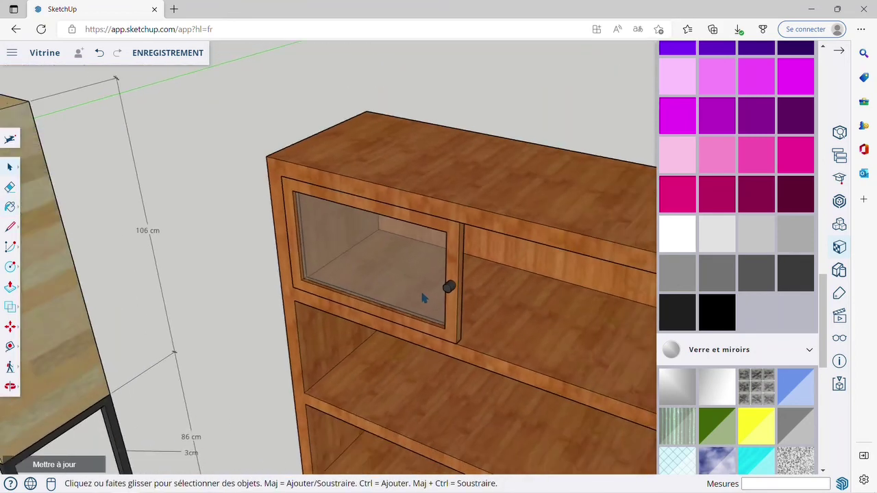
{"action": "scroll", "coordinate": [471, 231], "scroll_direction": "down", "scroll_amount": 5}
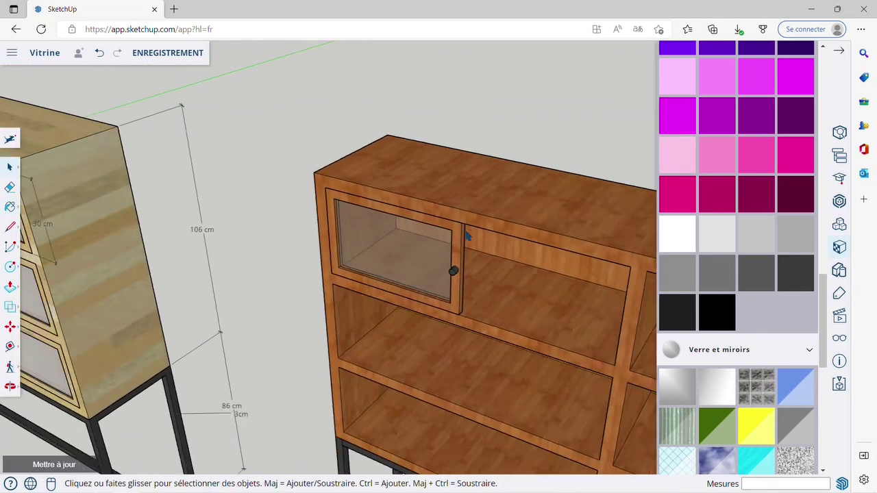
{"action": "scroll", "coordinate": [383, 206], "scroll_direction": "up", "scroll_amount": 2}
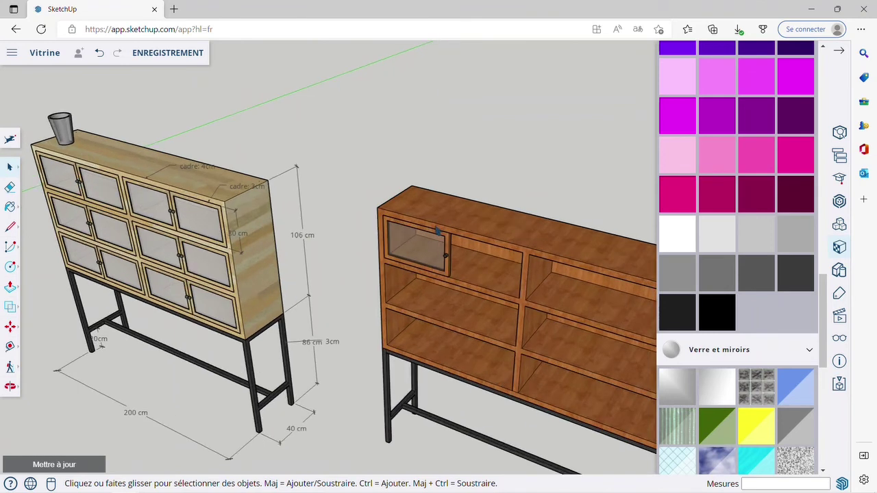
{"action": "left_click_drag", "start_coordinate": [363, 185], "coordinate": [465, 299]}
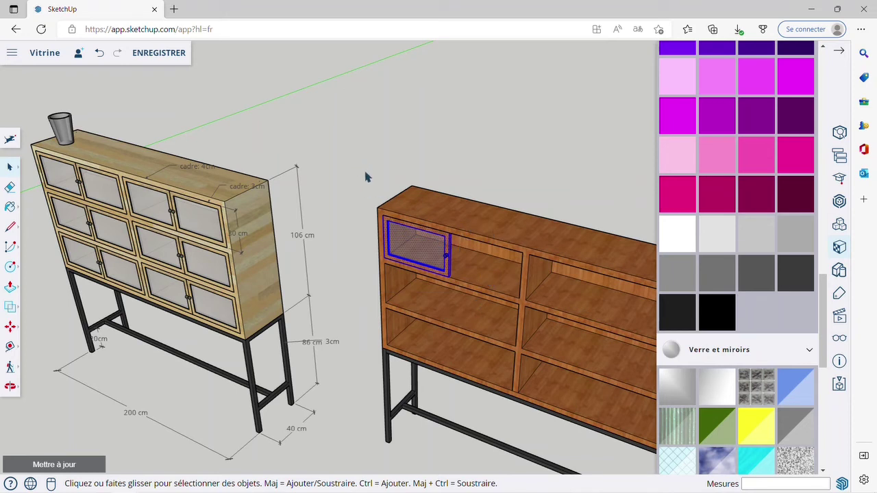
{"action": "left_click_drag", "start_coordinate": [355, 156], "coordinate": [601, 366]}
{"action": "scroll", "coordinate": [433, 250], "scroll_direction": "up", "scroll_amount": 3}
{"action": "right_click", "coordinate": [421, 245]}
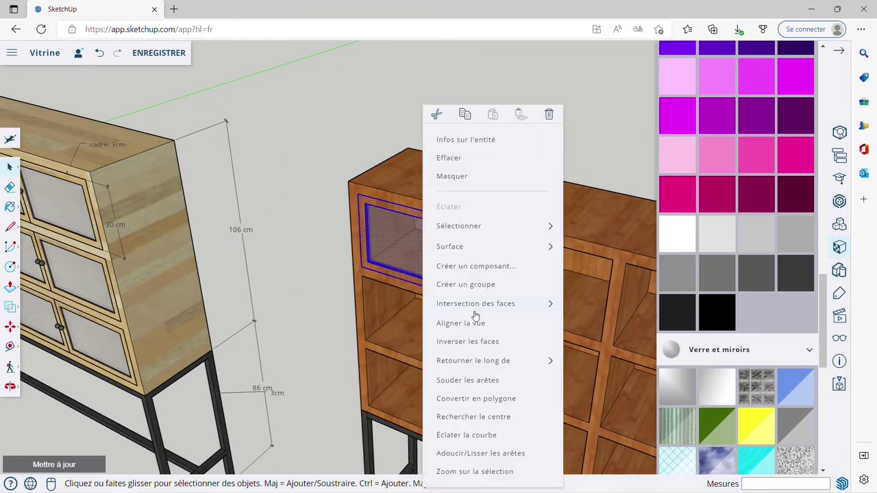
{"action": "left_click", "coordinate": [484, 286]}
{"action": "left_click", "coordinate": [468, 143]}
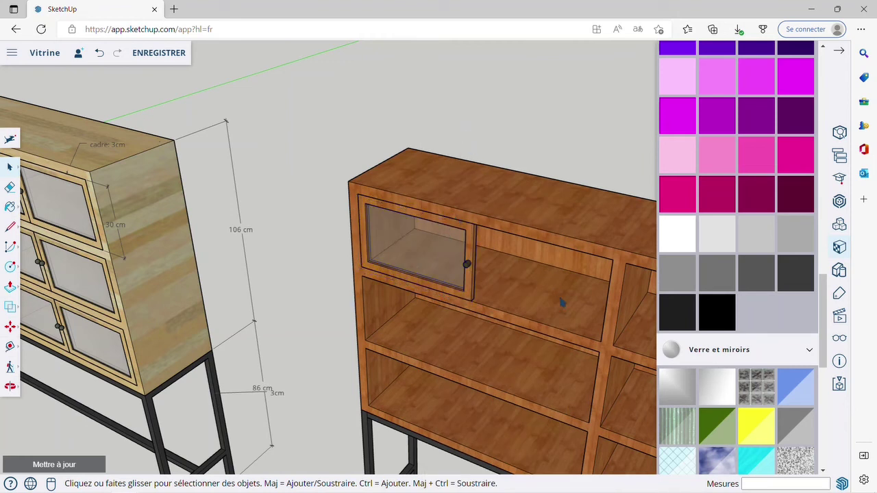
- Copy the door group from its upper-left corner to its upper-right corner, filling the other half of the compartment
{"action": "left_click", "coordinate": [387, 259]}
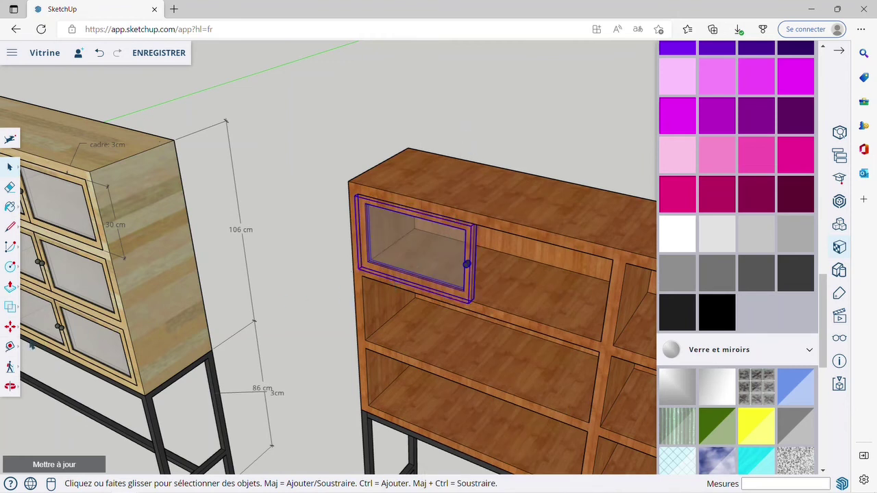
{"action": "left_click", "coordinate": [10, 327]}
{"action": "key", "text": "ctrl"}
{"action": "scroll", "coordinate": [354, 199], "scroll_direction": "up", "scroll_amount": 6}
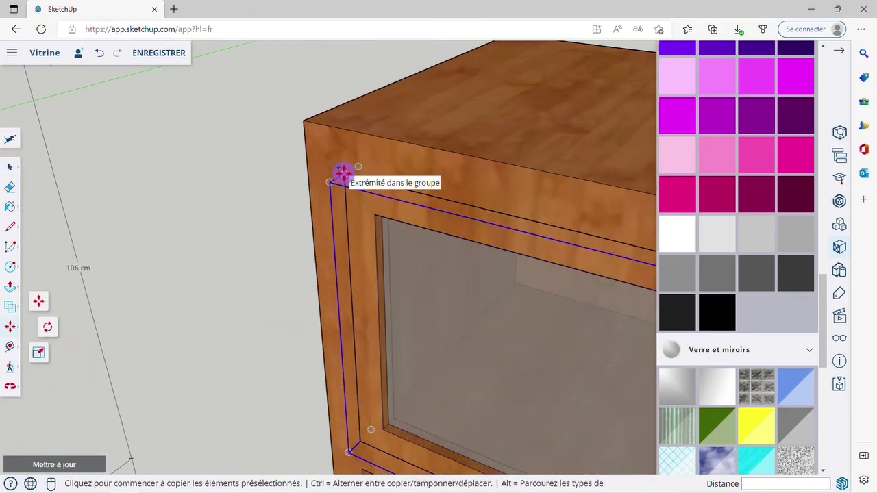
{"action": "left_click", "coordinate": [342, 172]}
{"action": "scroll", "coordinate": [343, 172], "scroll_direction": "down", "scroll_amount": 5}
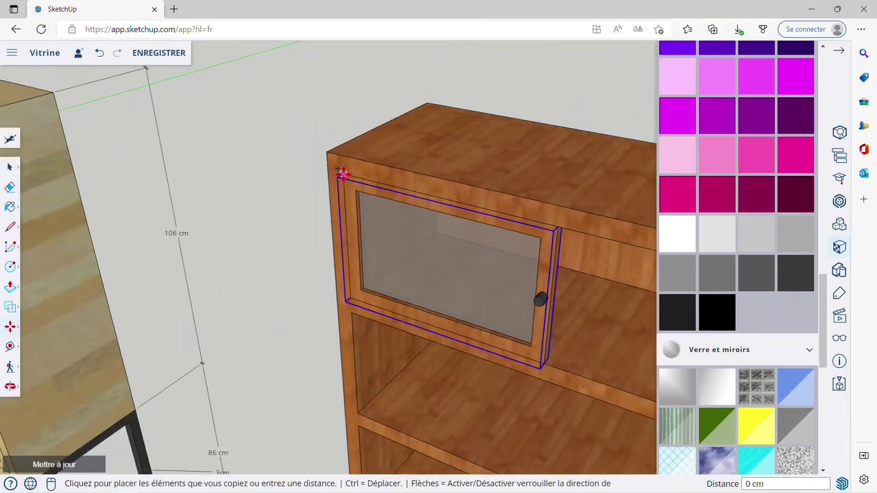
{"action": "left_click", "coordinate": [553, 227]}
{"action": "scroll", "coordinate": [355, 233], "scroll_direction": "down", "scroll_amount": 3}
{"action": "key", "text": "space"}
{"action": "left_click", "coordinate": [412, 133]}
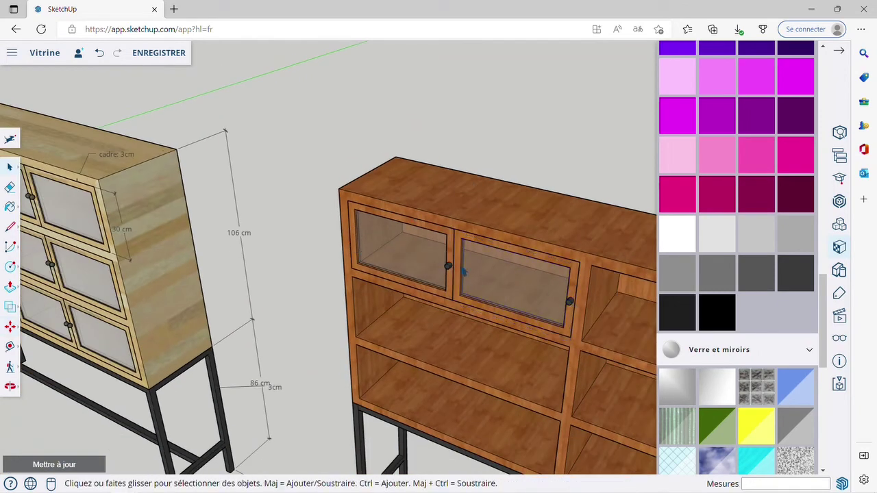
- Flip the copied door sideways so that its knob sits next to the first door's knob, then deselect it
{"action": "middle_click_drag", "start_coordinate": [496, 314], "coordinate": [522, 254]}
{"action": "left_click", "coordinate": [523, 260]}
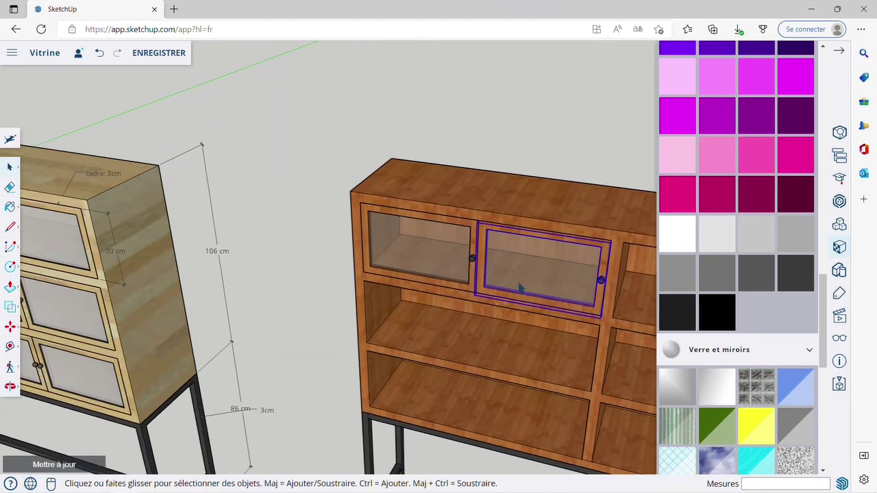
{"action": "right_click", "coordinate": [531, 253]}
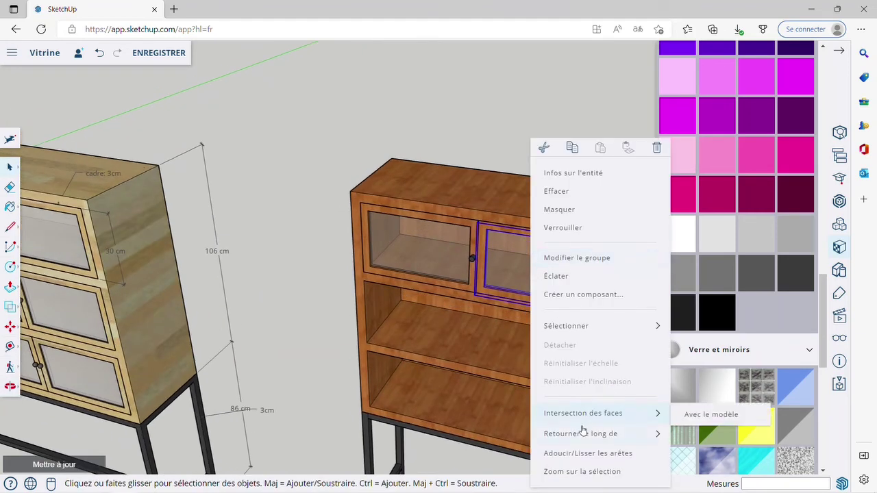
{"action": "mouse_move", "coordinate": [587, 435]}
{"action": "left_click", "coordinate": [717, 432]}
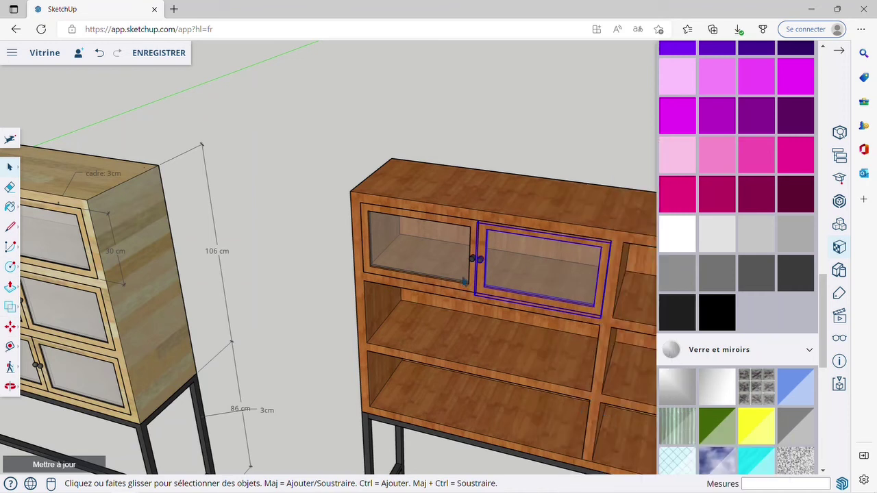
{"action": "key", "text": "ctrl+z"}
{"action": "key", "text": "ctrl+y"}
{"action": "left_click", "coordinate": [300, 246]}
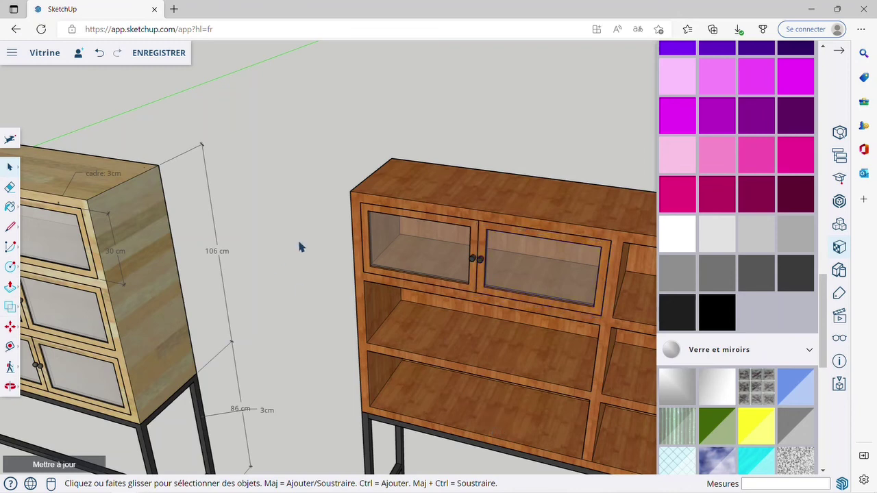
- Select both doors and copy the pair 98 cm across into the upper-right compartment, matching the corner points
{"action": "scroll", "coordinate": [301, 247], "scroll_direction": "down", "scroll_amount": 3}
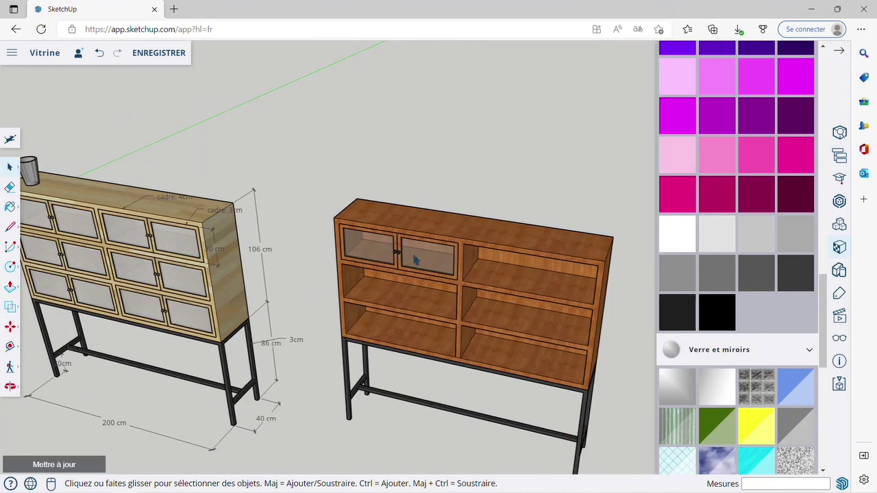
{"action": "left_click", "coordinate": [364, 248]}
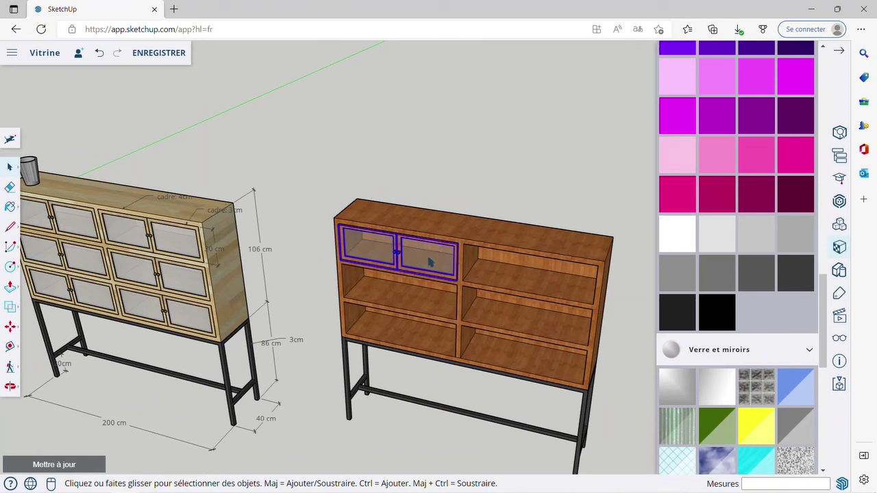
{"action": "left_click", "coordinate": [9, 327]}
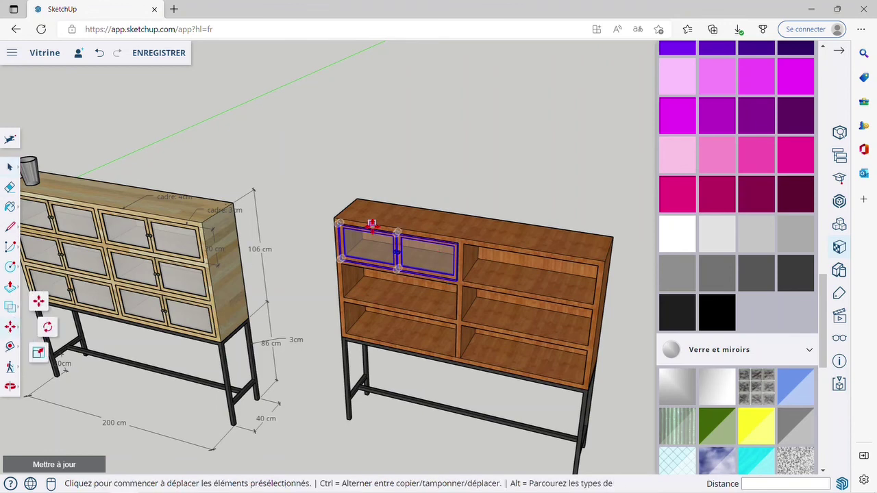
{"action": "scroll", "coordinate": [320, 231], "scroll_direction": "up", "scroll_amount": 3}
{"action": "key", "text": "ctrl"}
{"action": "scroll", "coordinate": [299, 229], "scroll_direction": "up", "scroll_amount": 6}
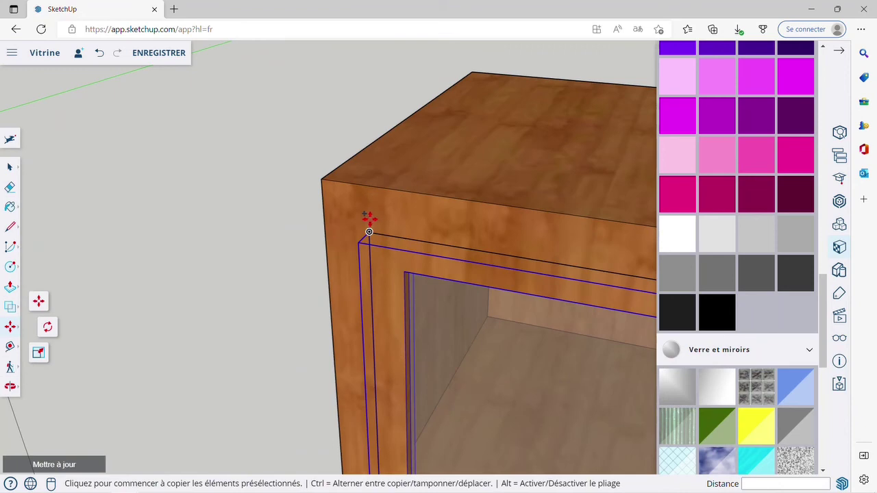
{"action": "left_click", "coordinate": [368, 231]}
{"action": "scroll", "coordinate": [284, 199], "scroll_direction": "down", "scroll_amount": 6}
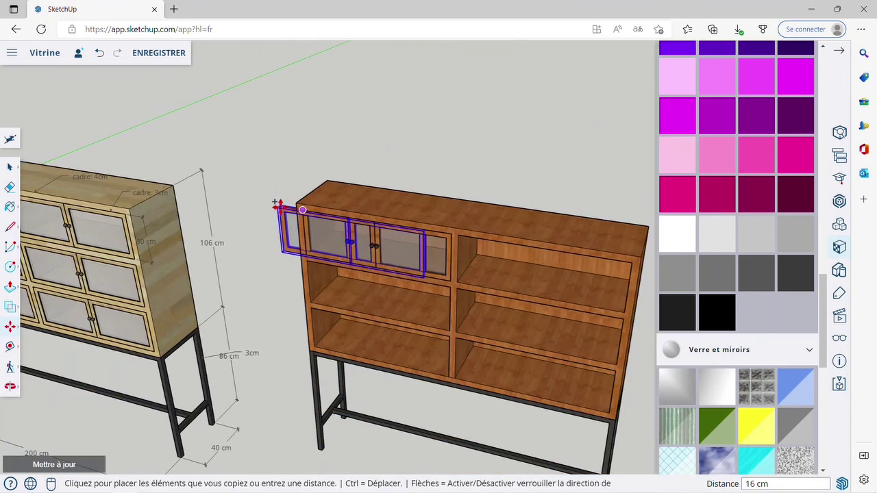
{"action": "left_click", "coordinate": [458, 235]}
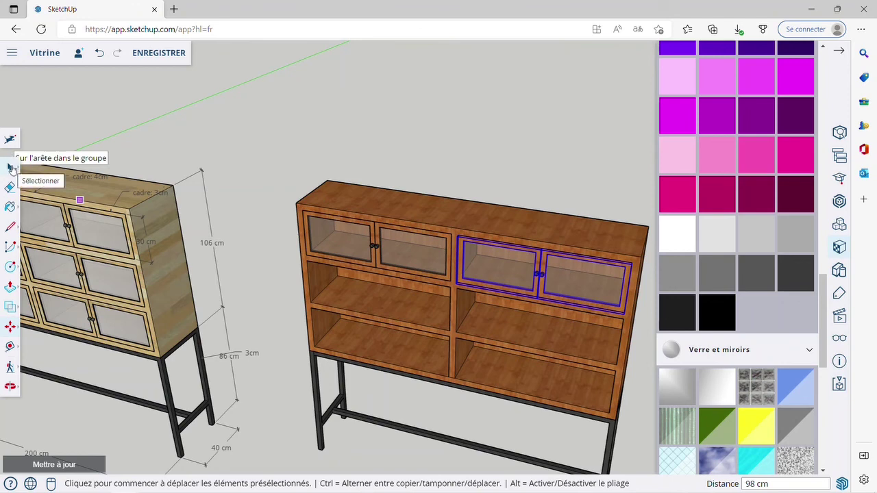
- Select all four upper doors and copy them 34 cm down into the two middle compartments
{"action": "left_click", "coordinate": [11, 167]}
{"action": "scroll", "coordinate": [287, 193], "scroll_direction": "down", "scroll_amount": 4}
{"action": "left_click_drag", "start_coordinate": [277, 169], "coordinate": [483, 271]}
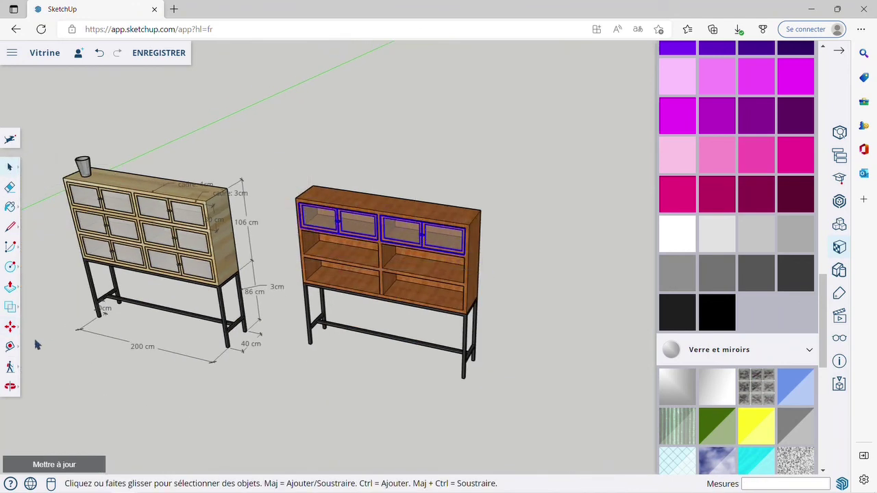
{"action": "left_click", "coordinate": [12, 329]}
{"action": "key", "text": "ctrl"}
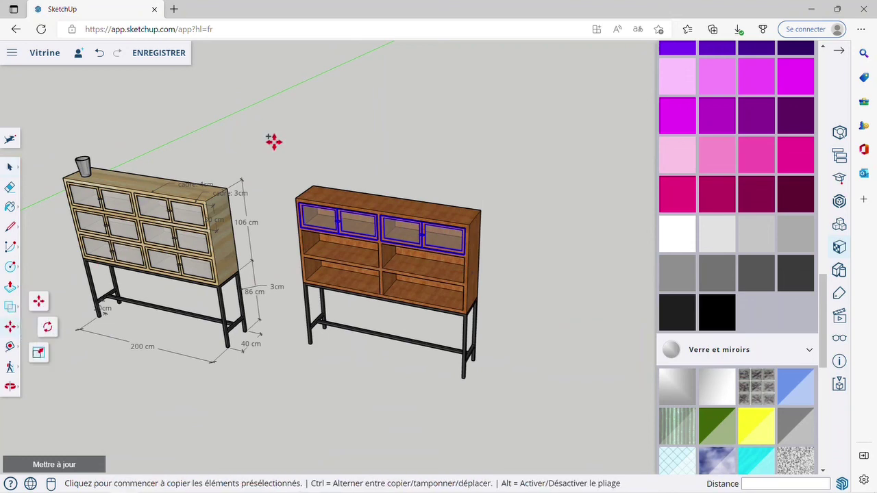
{"action": "scroll", "coordinate": [287, 202], "scroll_direction": "up", "scroll_amount": 6}
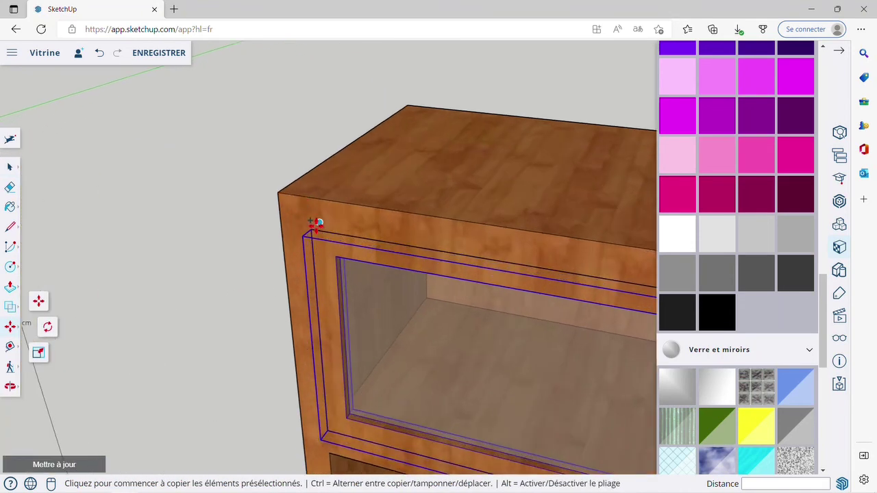
{"action": "left_click", "coordinate": [311, 227]}
{"action": "scroll", "coordinate": [310, 227], "scroll_direction": "down", "scroll_amount": 3}
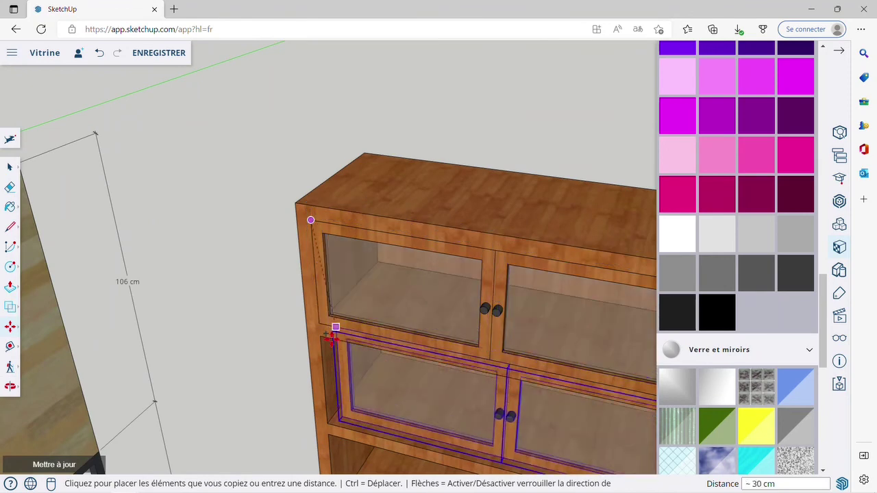
{"action": "scroll", "coordinate": [324, 334], "scroll_direction": "up", "scroll_amount": 5}
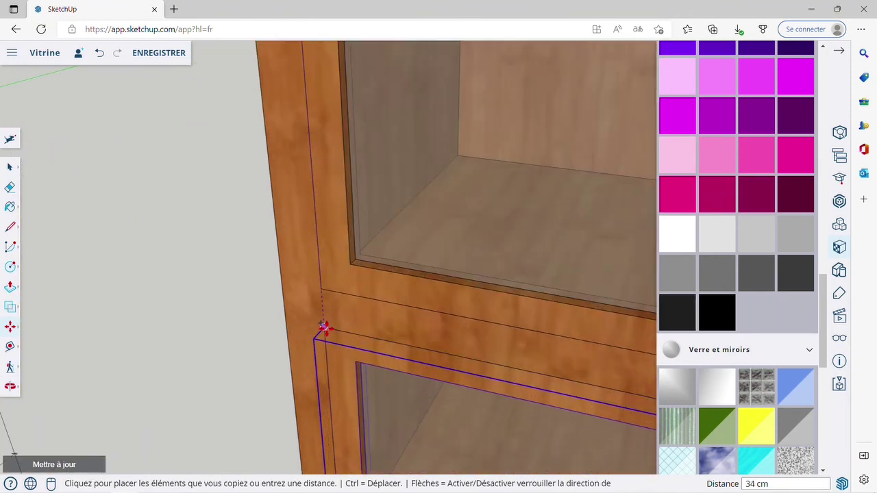
{"action": "left_click", "coordinate": [323, 326]}
- Copy the four selected middle doors straight down into the two bottom compartments, matching the upper-left corner points, and deselect them
{"action": "scroll", "coordinate": [323, 326], "scroll_direction": "down", "scroll_amount": 6}
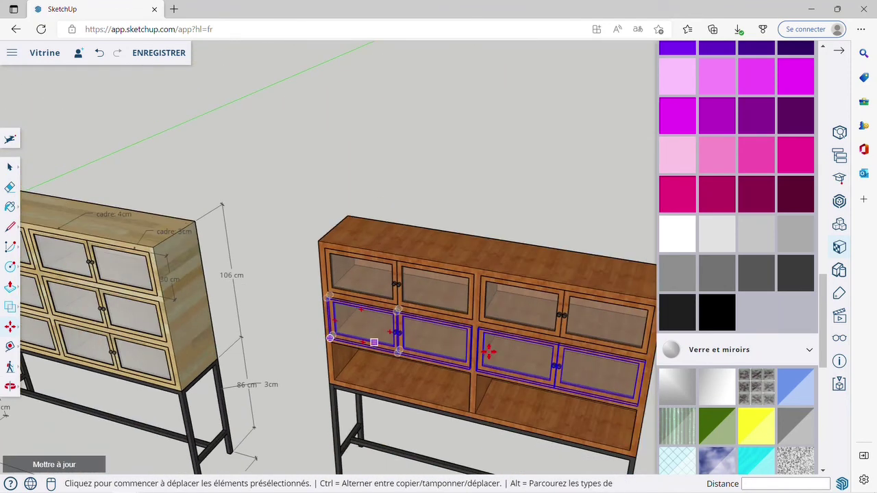
{"action": "key", "text": "ctrl"}
{"action": "scroll", "coordinate": [333, 272], "scroll_direction": "up", "scroll_amount": 5}
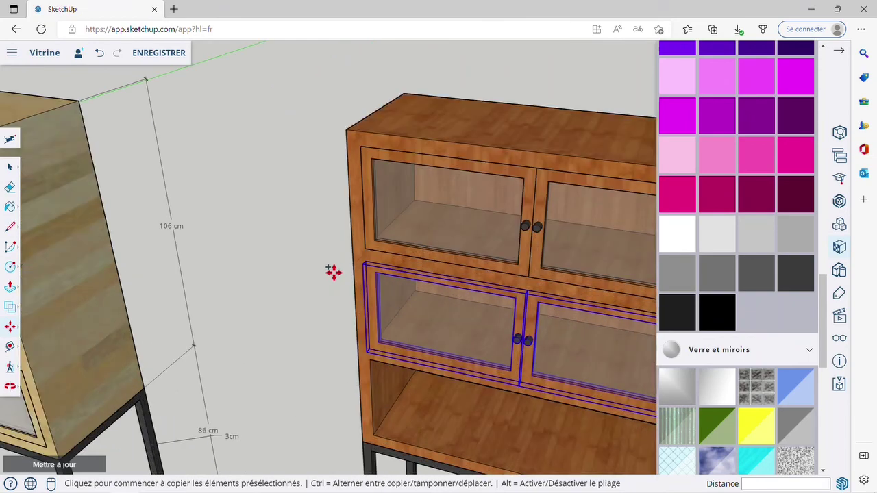
{"action": "scroll", "coordinate": [404, 254], "scroll_direction": "up", "scroll_amount": 2}
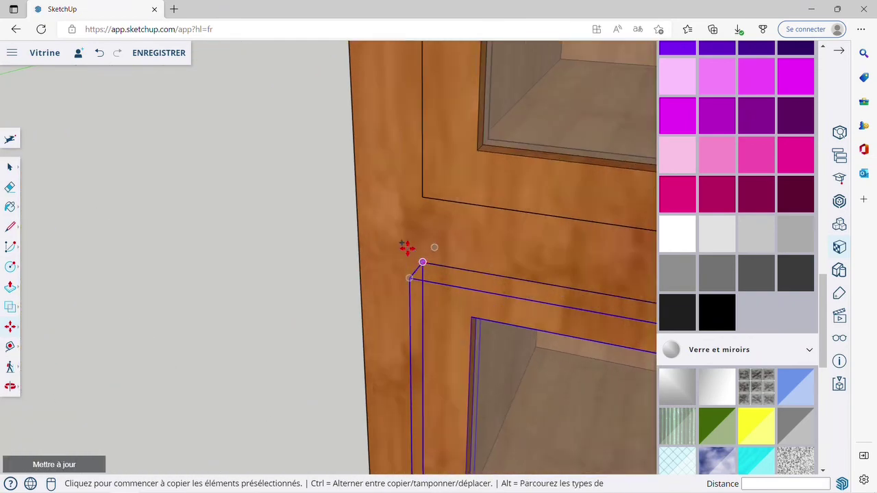
{"action": "left_click", "coordinate": [406, 247]}
{"action": "scroll", "coordinate": [383, 219], "scroll_direction": "down", "scroll_amount": 5}
{"action": "scroll", "coordinate": [391, 267], "scroll_direction": "up", "scroll_amount": 5}
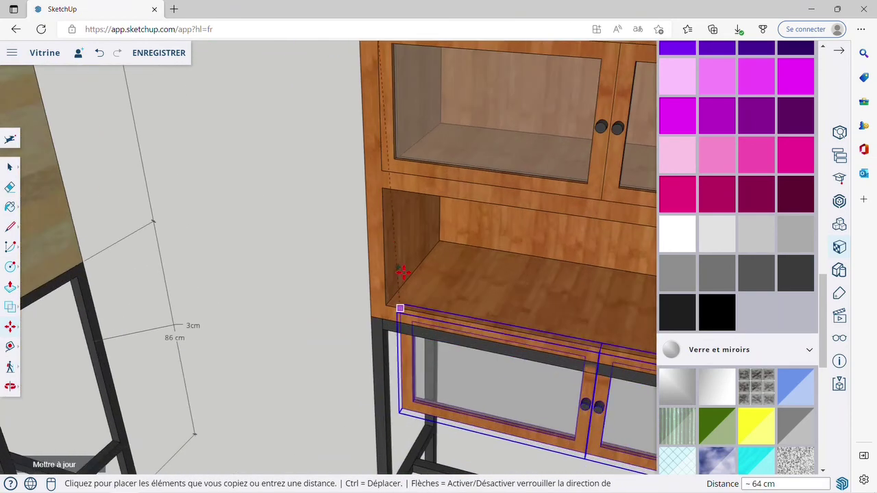
{"action": "left_click", "coordinate": [379, 190]}
{"action": "scroll", "coordinate": [262, 243], "scroll_direction": "down", "scroll_amount": 5}
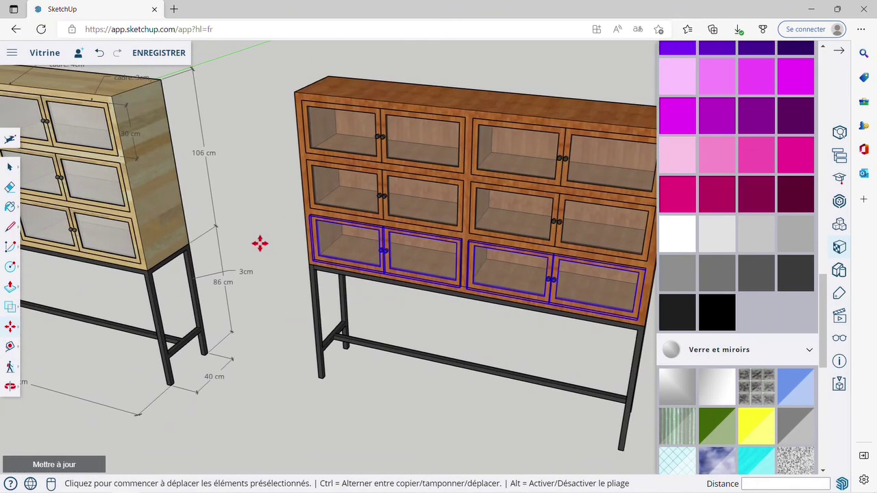
{"action": "key", "text": "space"}
{"action": "scroll", "coordinate": [254, 249], "scroll_direction": "down", "scroll_amount": 5}
{"action": "left_click", "coordinate": [365, 385]}
- Select the whole copied cabinet with its doors and leg frame, combine everything into one group, and deselect it
{"action": "middle_click_drag", "start_coordinate": [366, 385], "coordinate": [452, 354]}
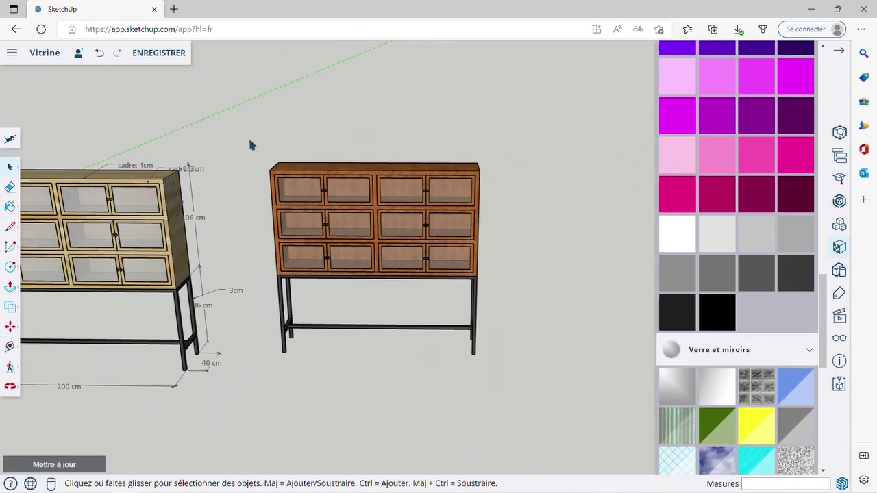
{"action": "left_click_drag", "start_coordinate": [236, 135], "coordinate": [313, 209]}
{"action": "left_click_drag", "start_coordinate": [365, 260], "coordinate": [527, 411]}
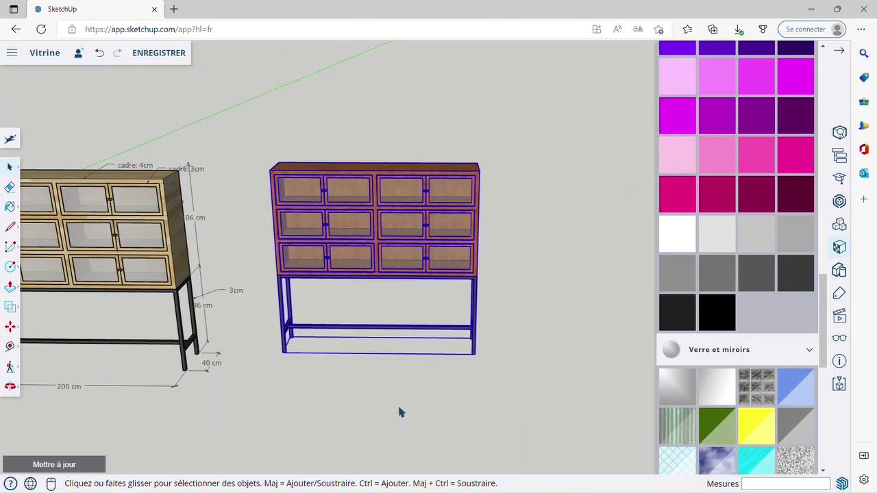
{"action": "right_click", "coordinate": [406, 220]}
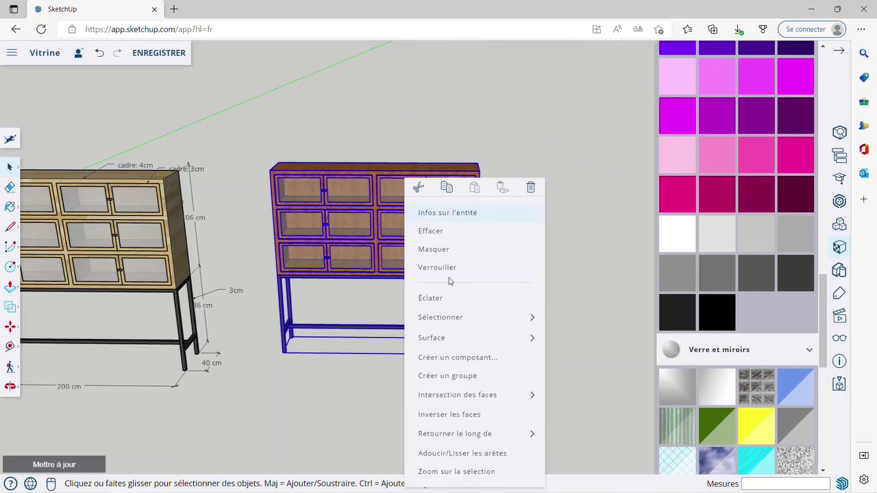
{"action": "left_click", "coordinate": [452, 376]}
{"action": "left_click", "coordinate": [513, 226]}
{"action": "middle_click_drag", "start_coordinate": [513, 226], "coordinate": [481, 349]}
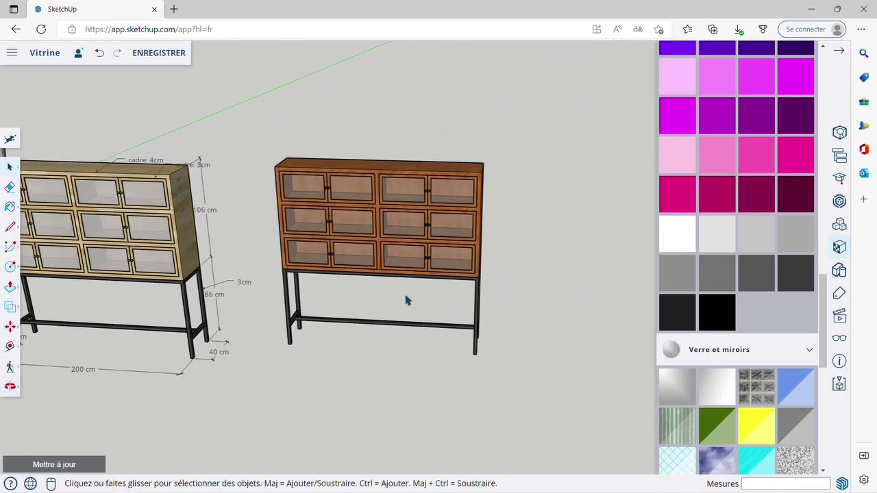
{"action": "middle_click_drag", "start_coordinate": [381, 300], "coordinate": [401, 321]}
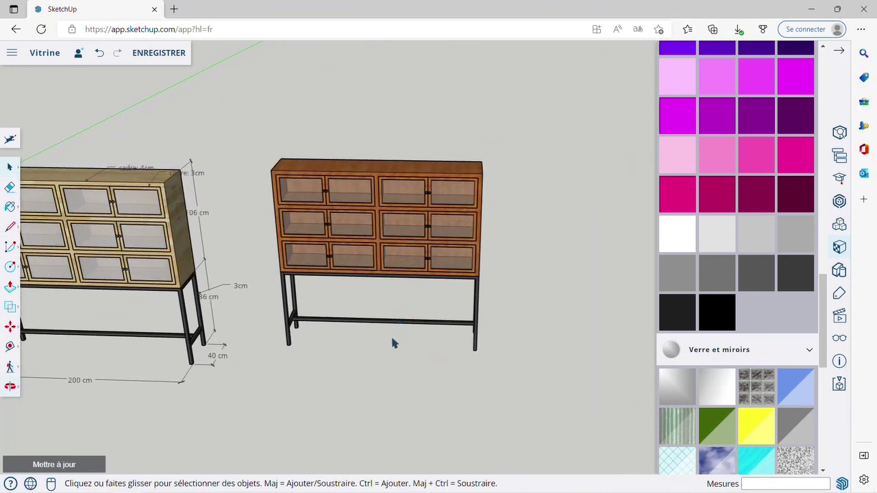